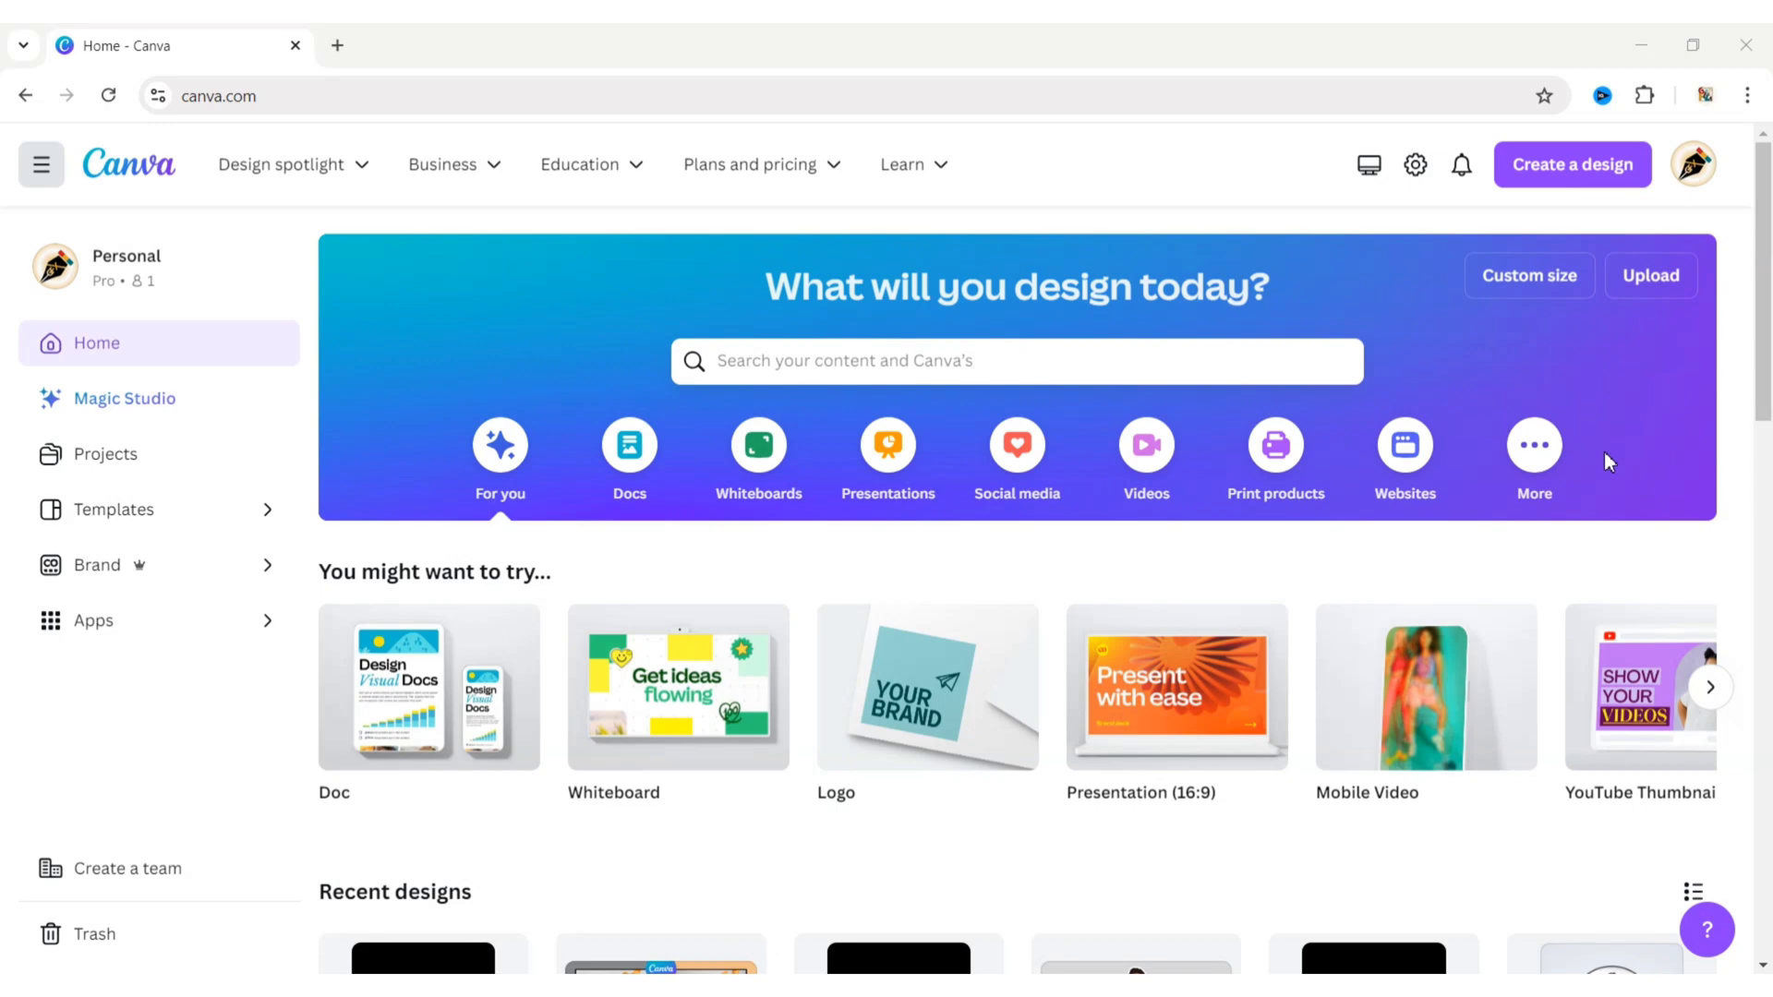
# Step: Start a blank Animated Logo design found by searching 'animated logo'
pyautogui.click(1575, 166)
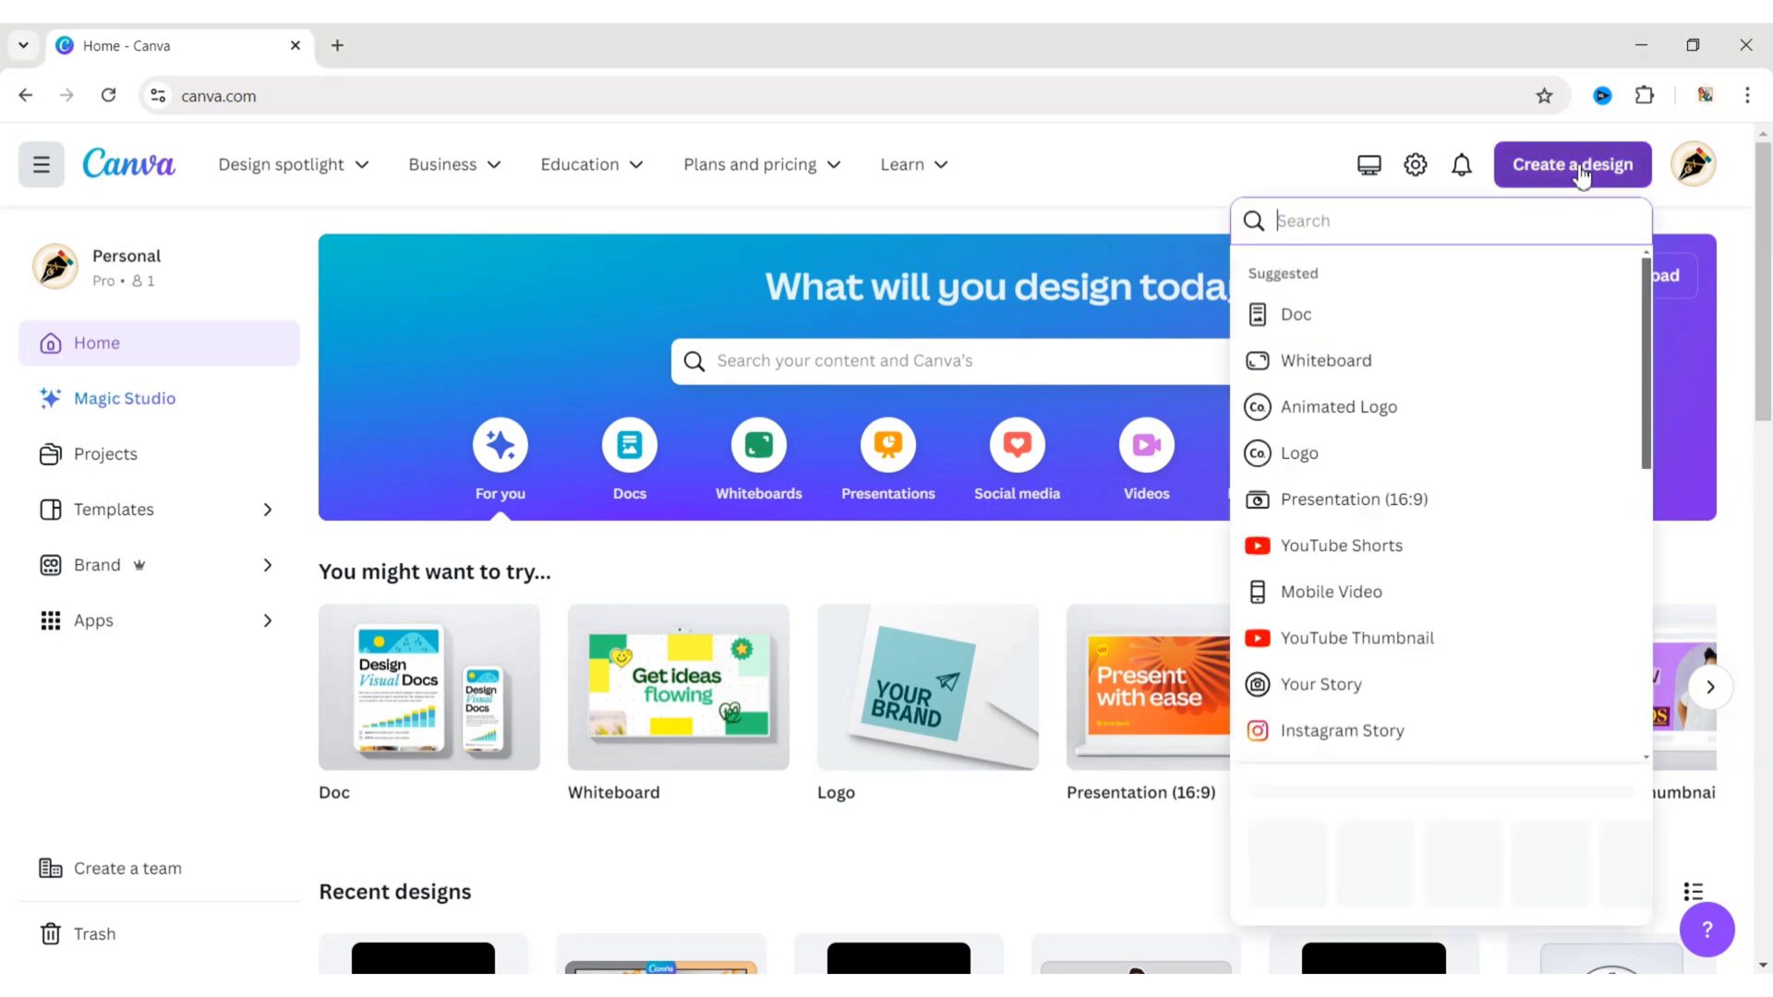
pyautogui.write('animated')
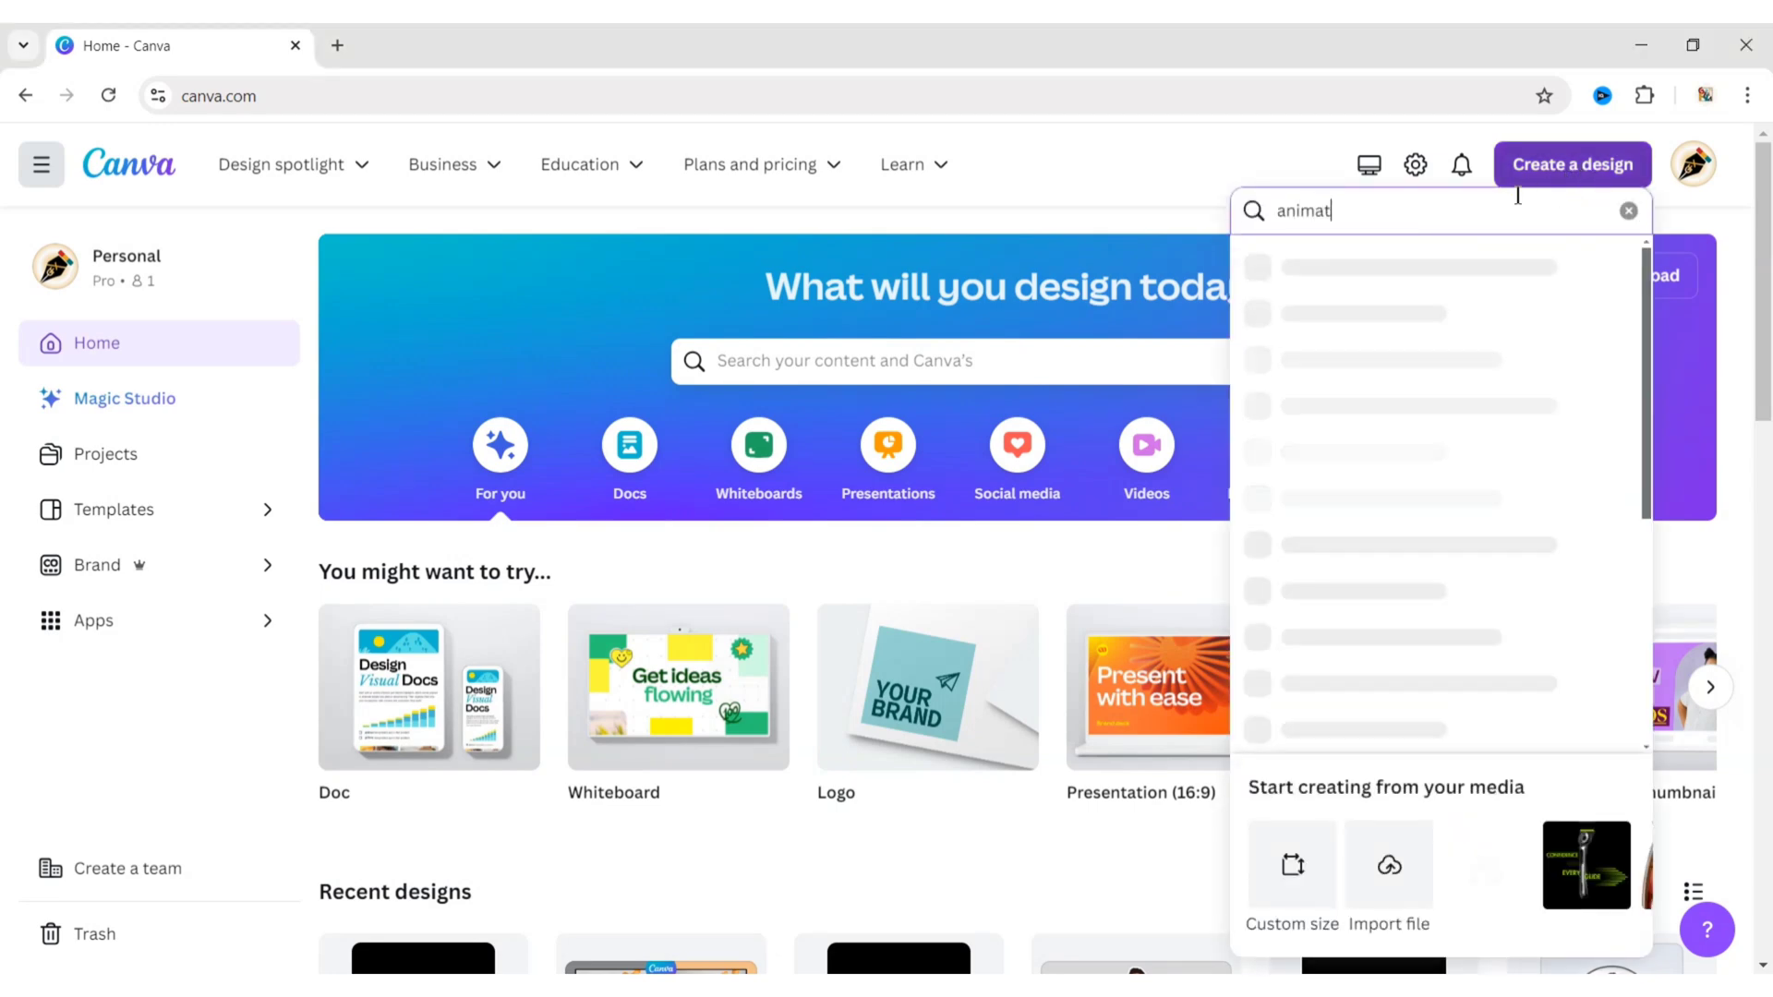
pyautogui.write(' logo')
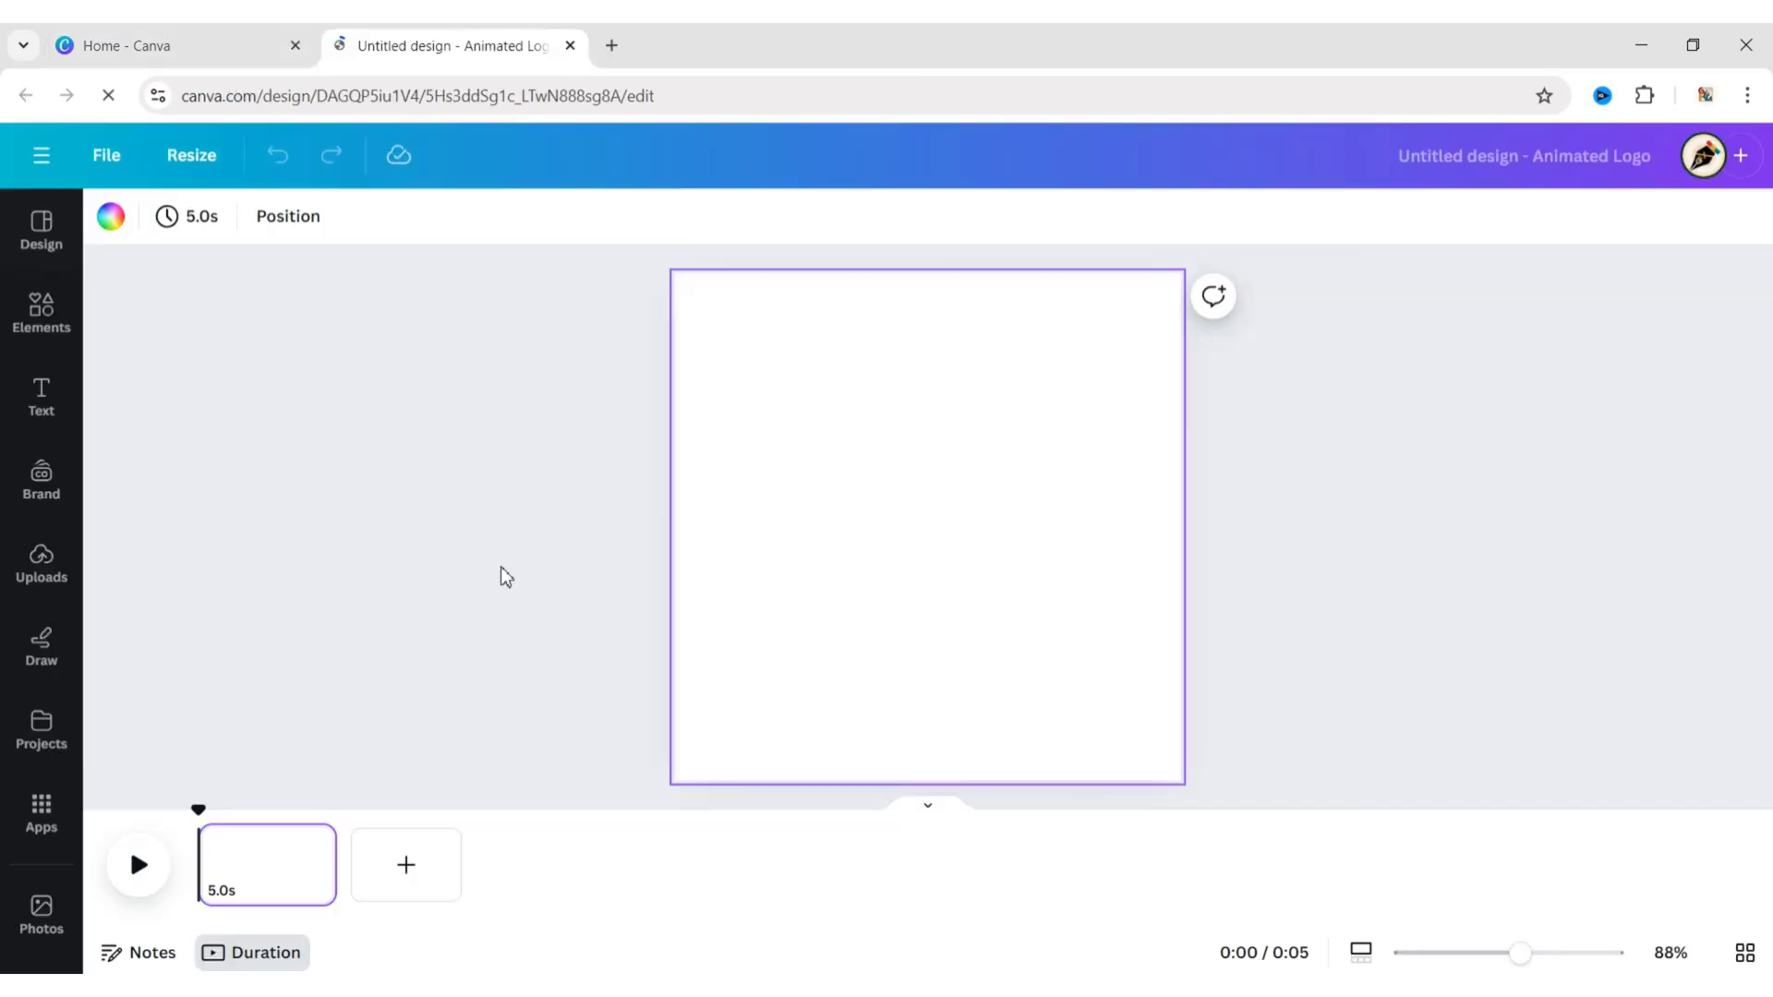
pyautogui.click(506, 575)
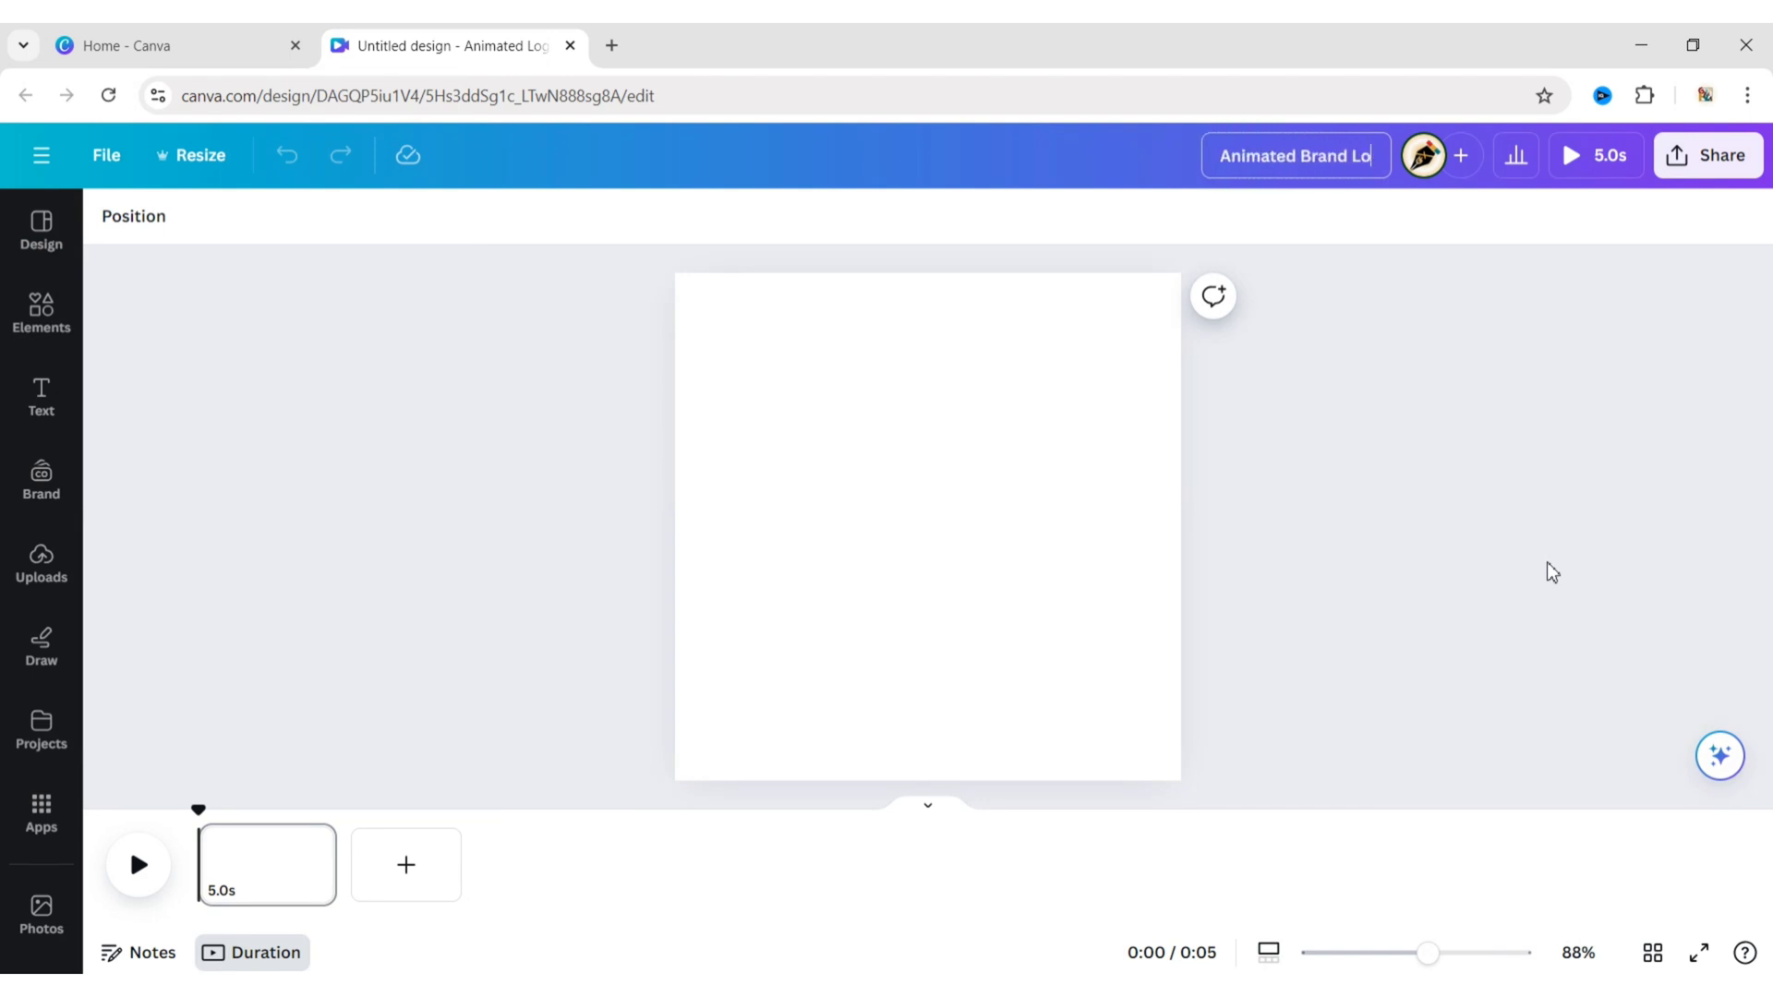
# Step: Make the page background black
pyautogui.click(1127, 481)
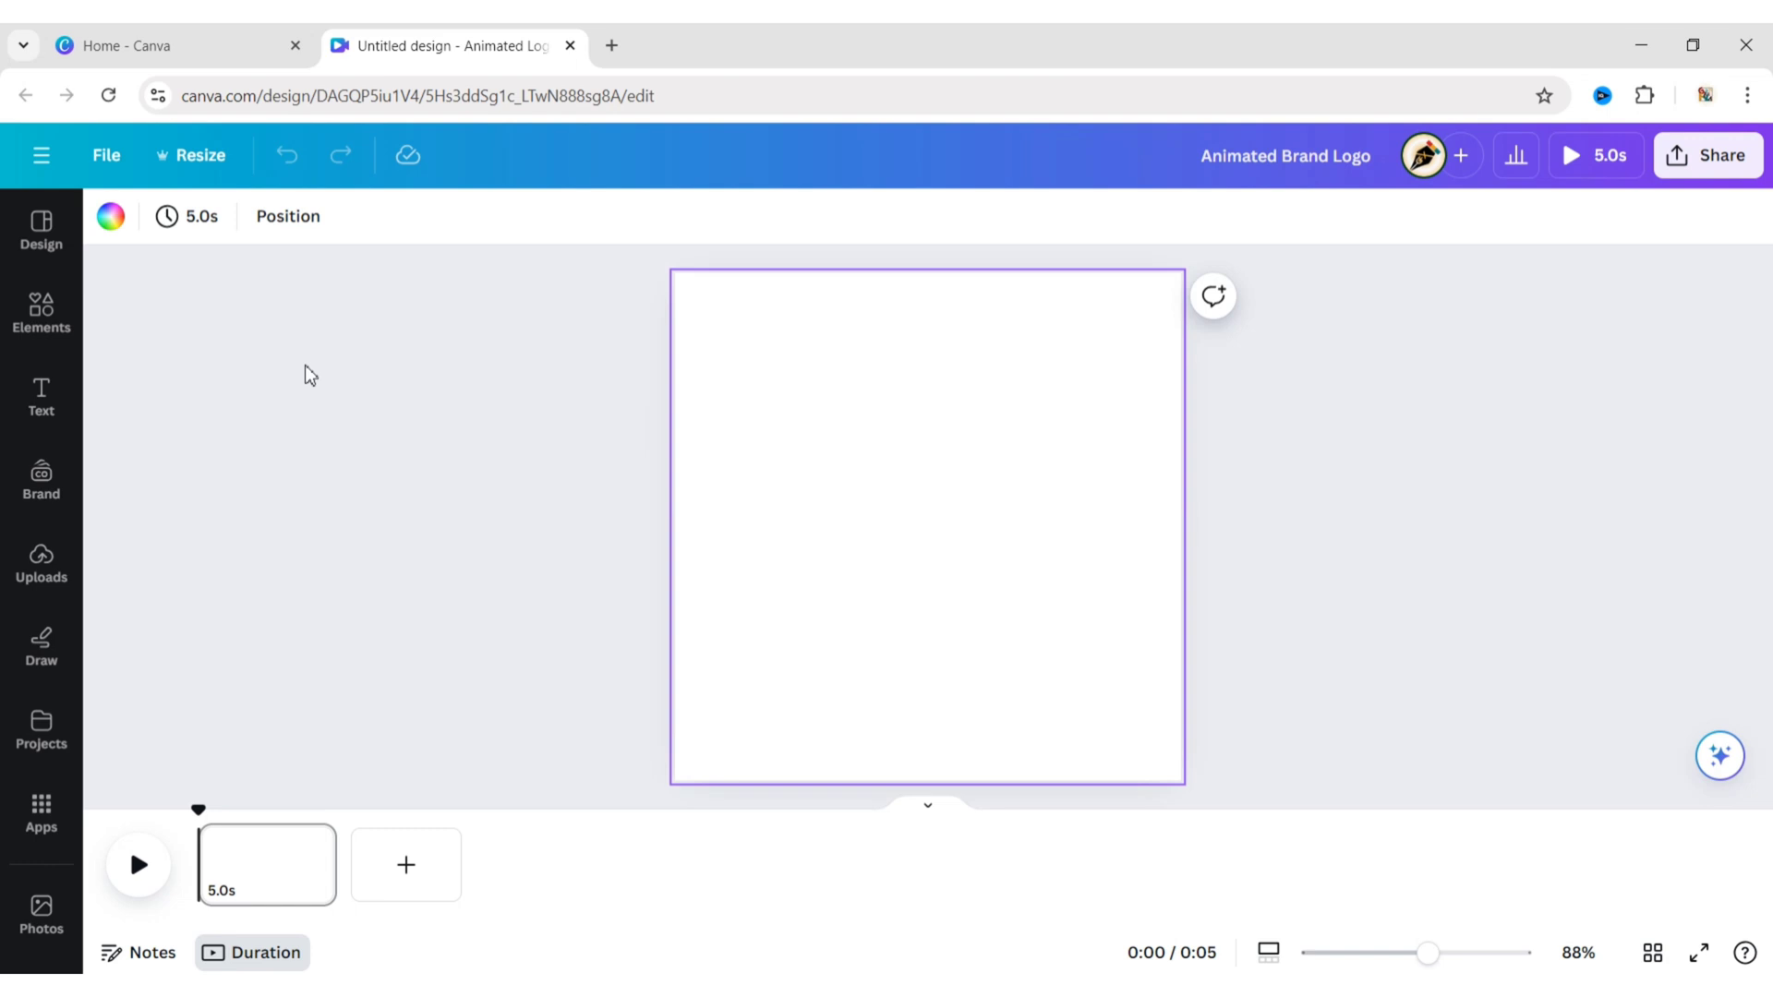
pyautogui.click(112, 218)
pyautogui.click(127, 536)
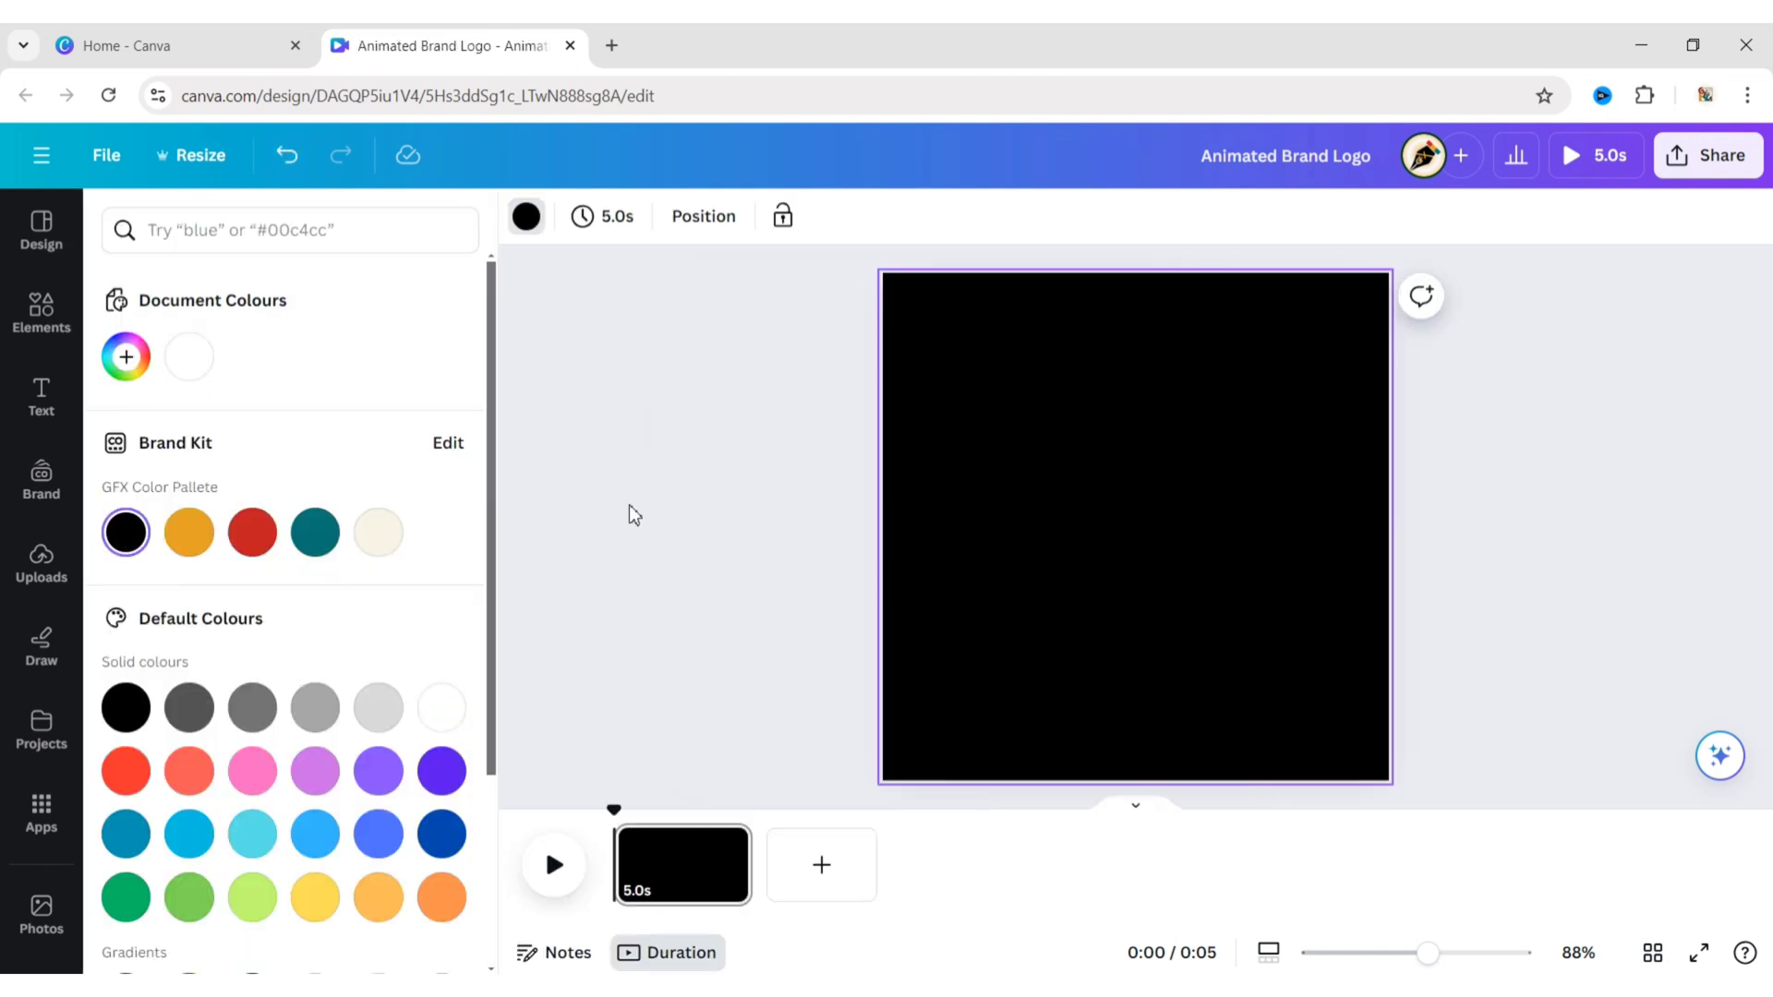
pyautogui.click(657, 509)
# Step: Add a Heading text box and set its font to TAN Harmoni
pyautogui.click(41, 397)
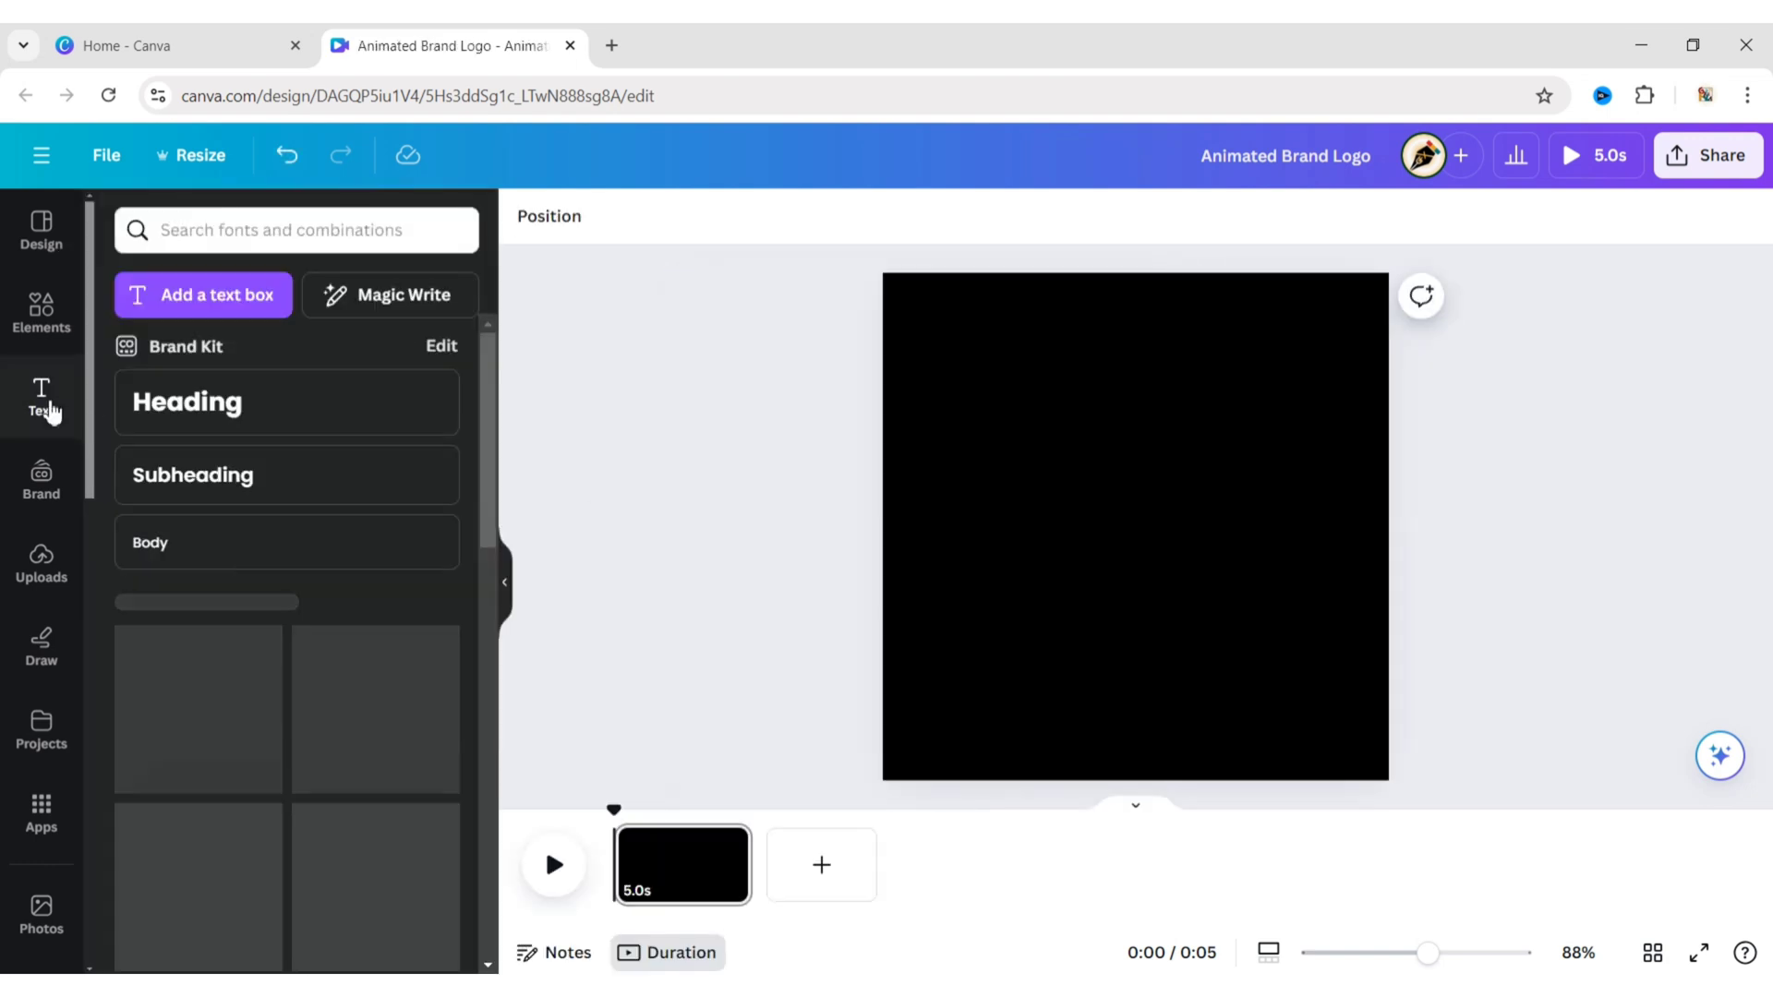
pyautogui.click(254, 417)
pyautogui.click(505, 585)
pyautogui.click(928, 526)
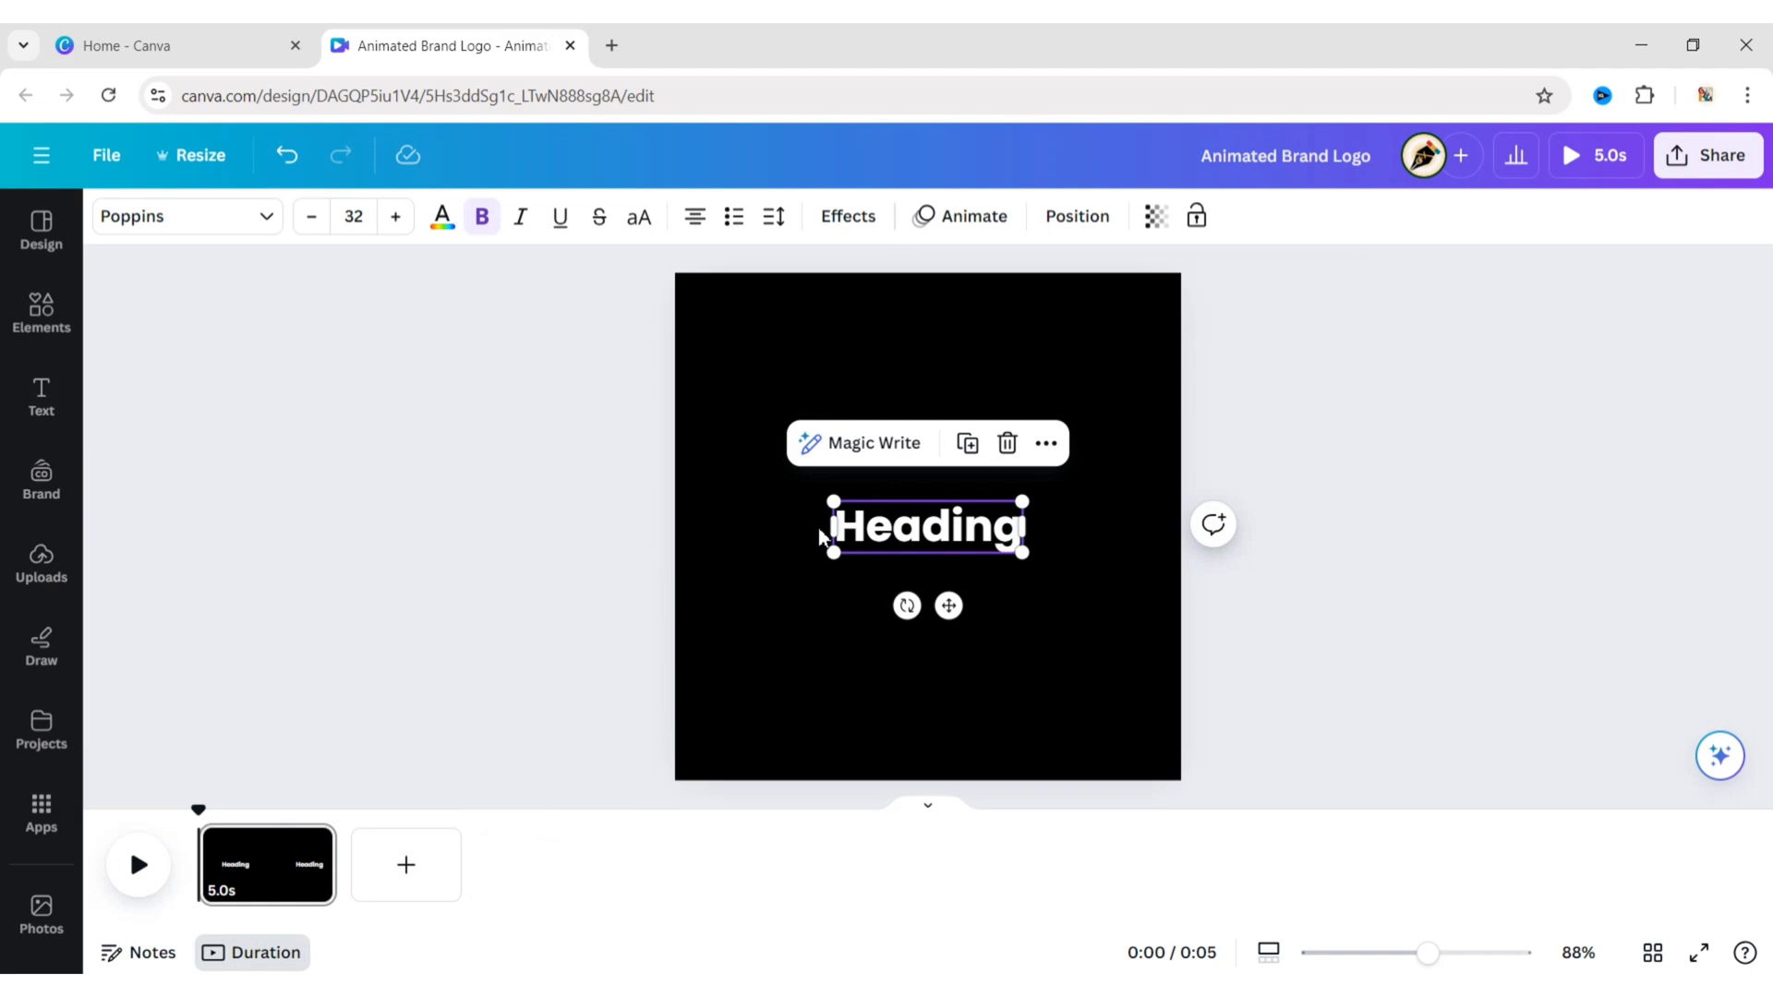
pyautogui.click(165, 222)
pyautogui.write('Tan')
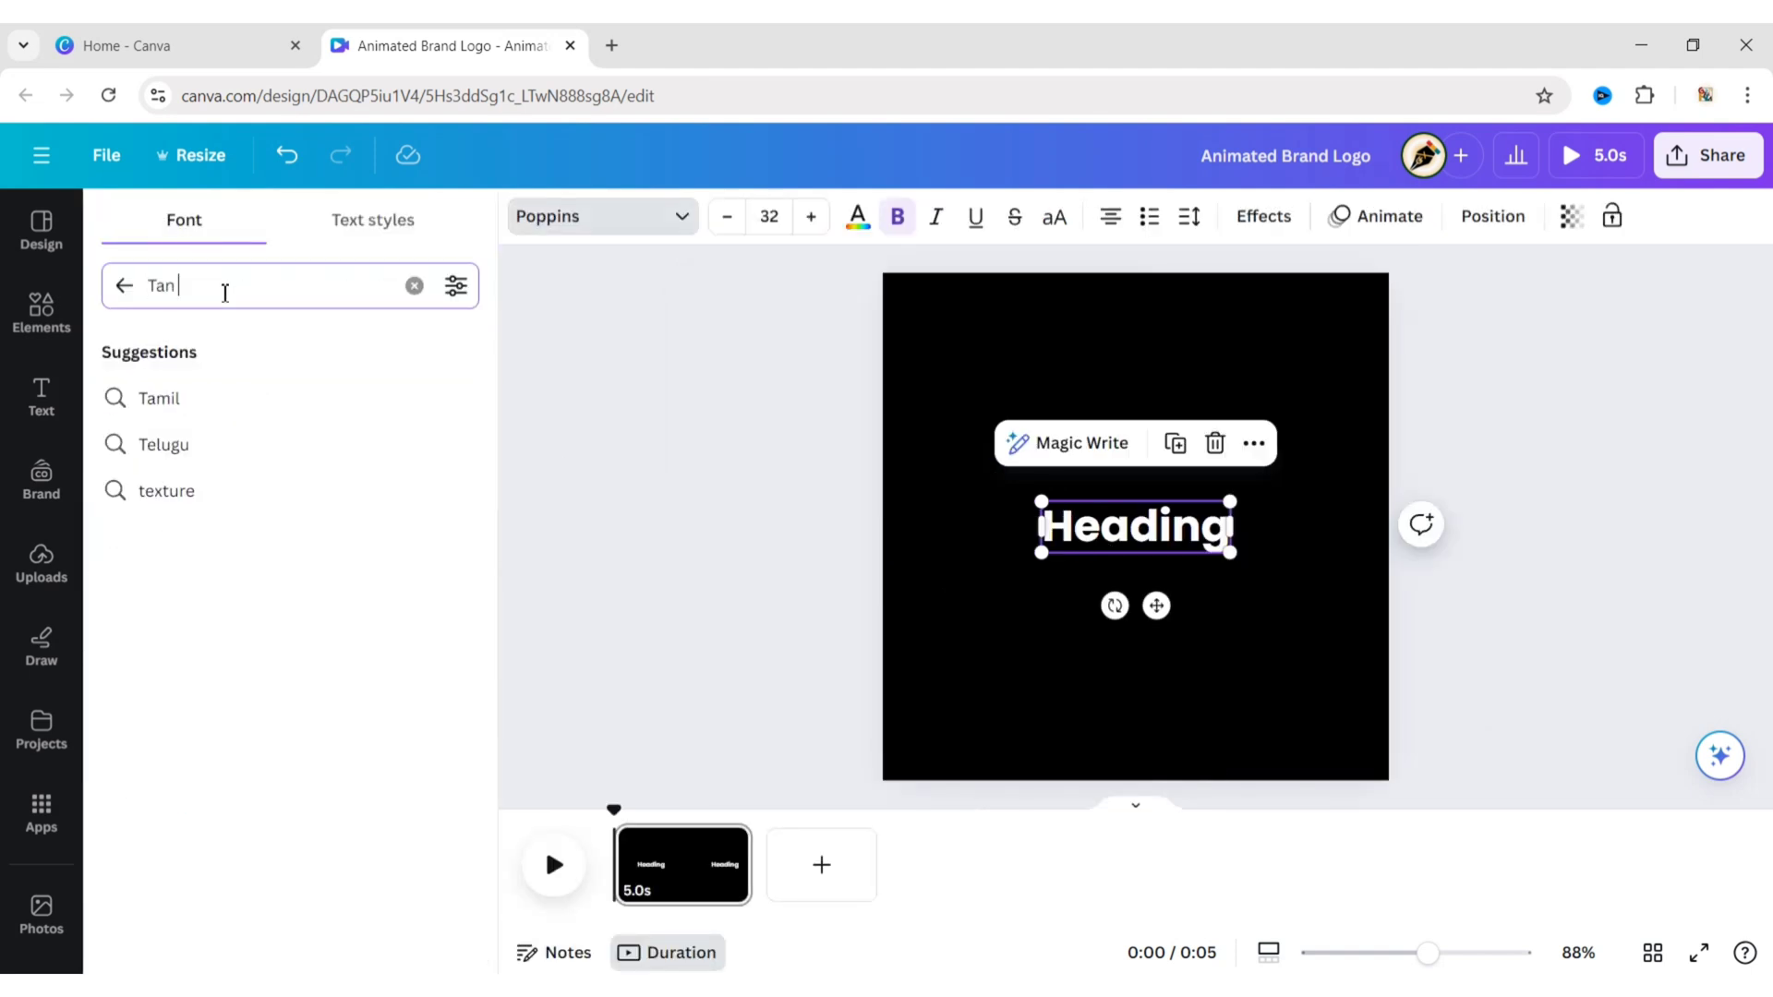
pyautogui.write(' Harmoni')
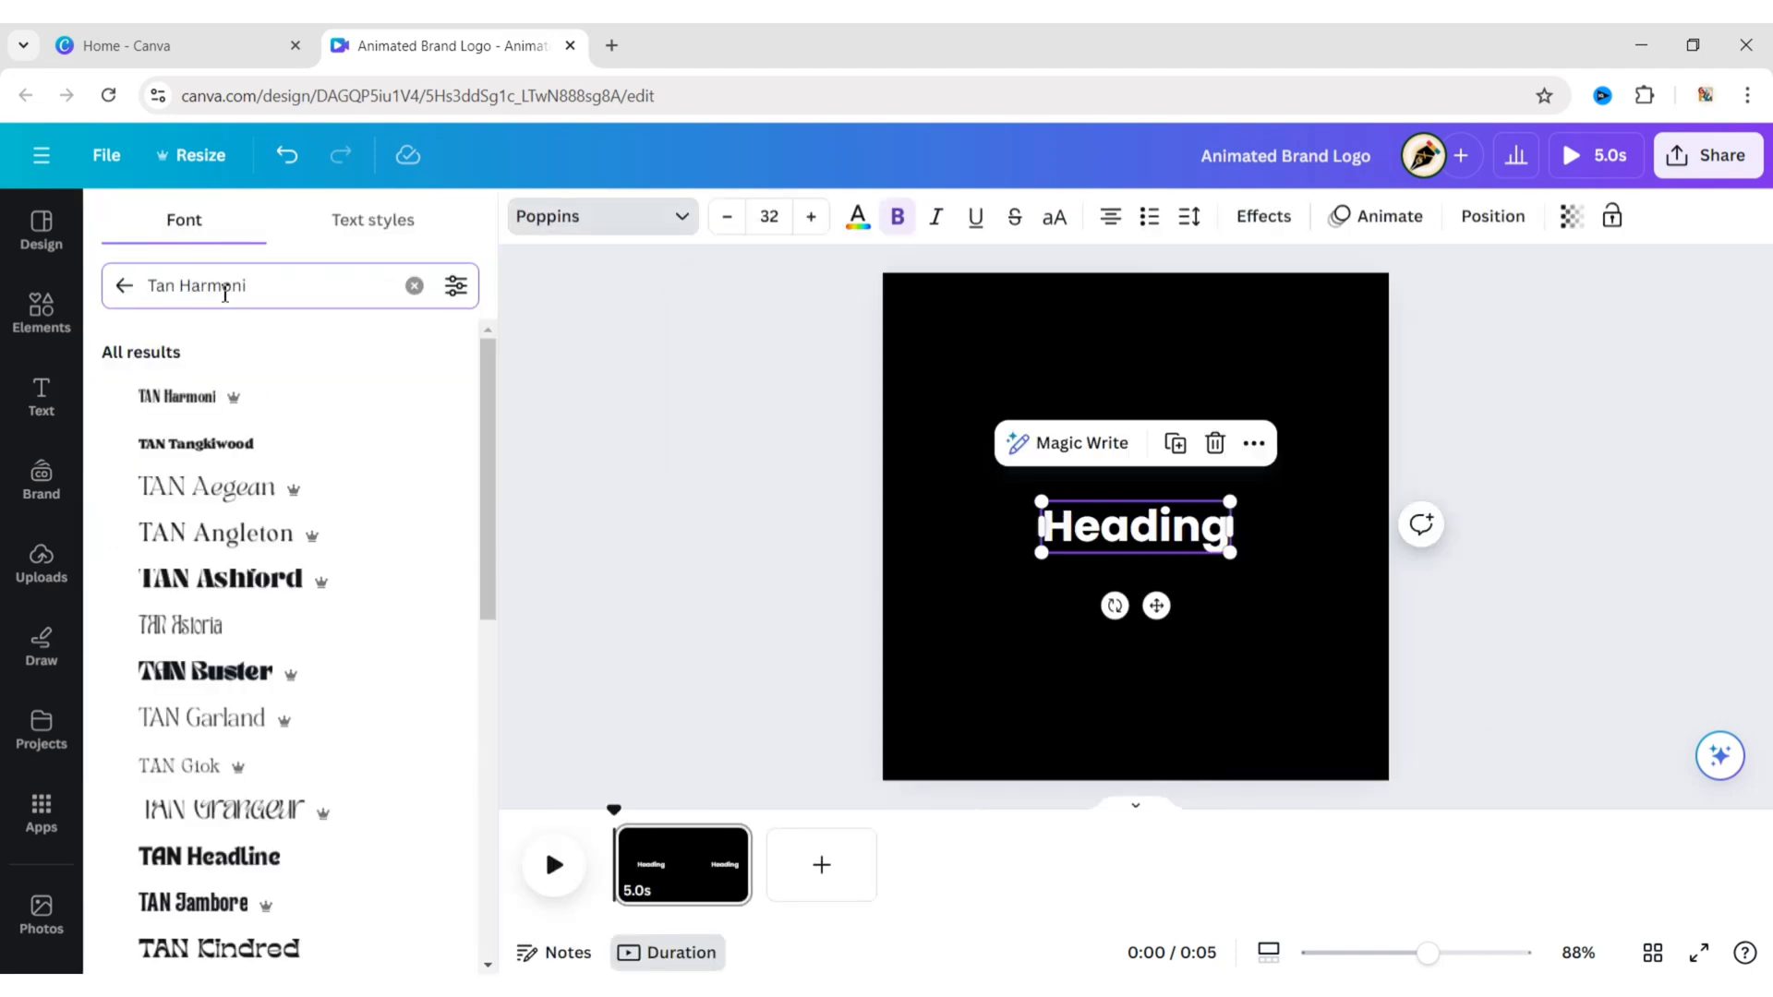
pyautogui.click(138, 399)
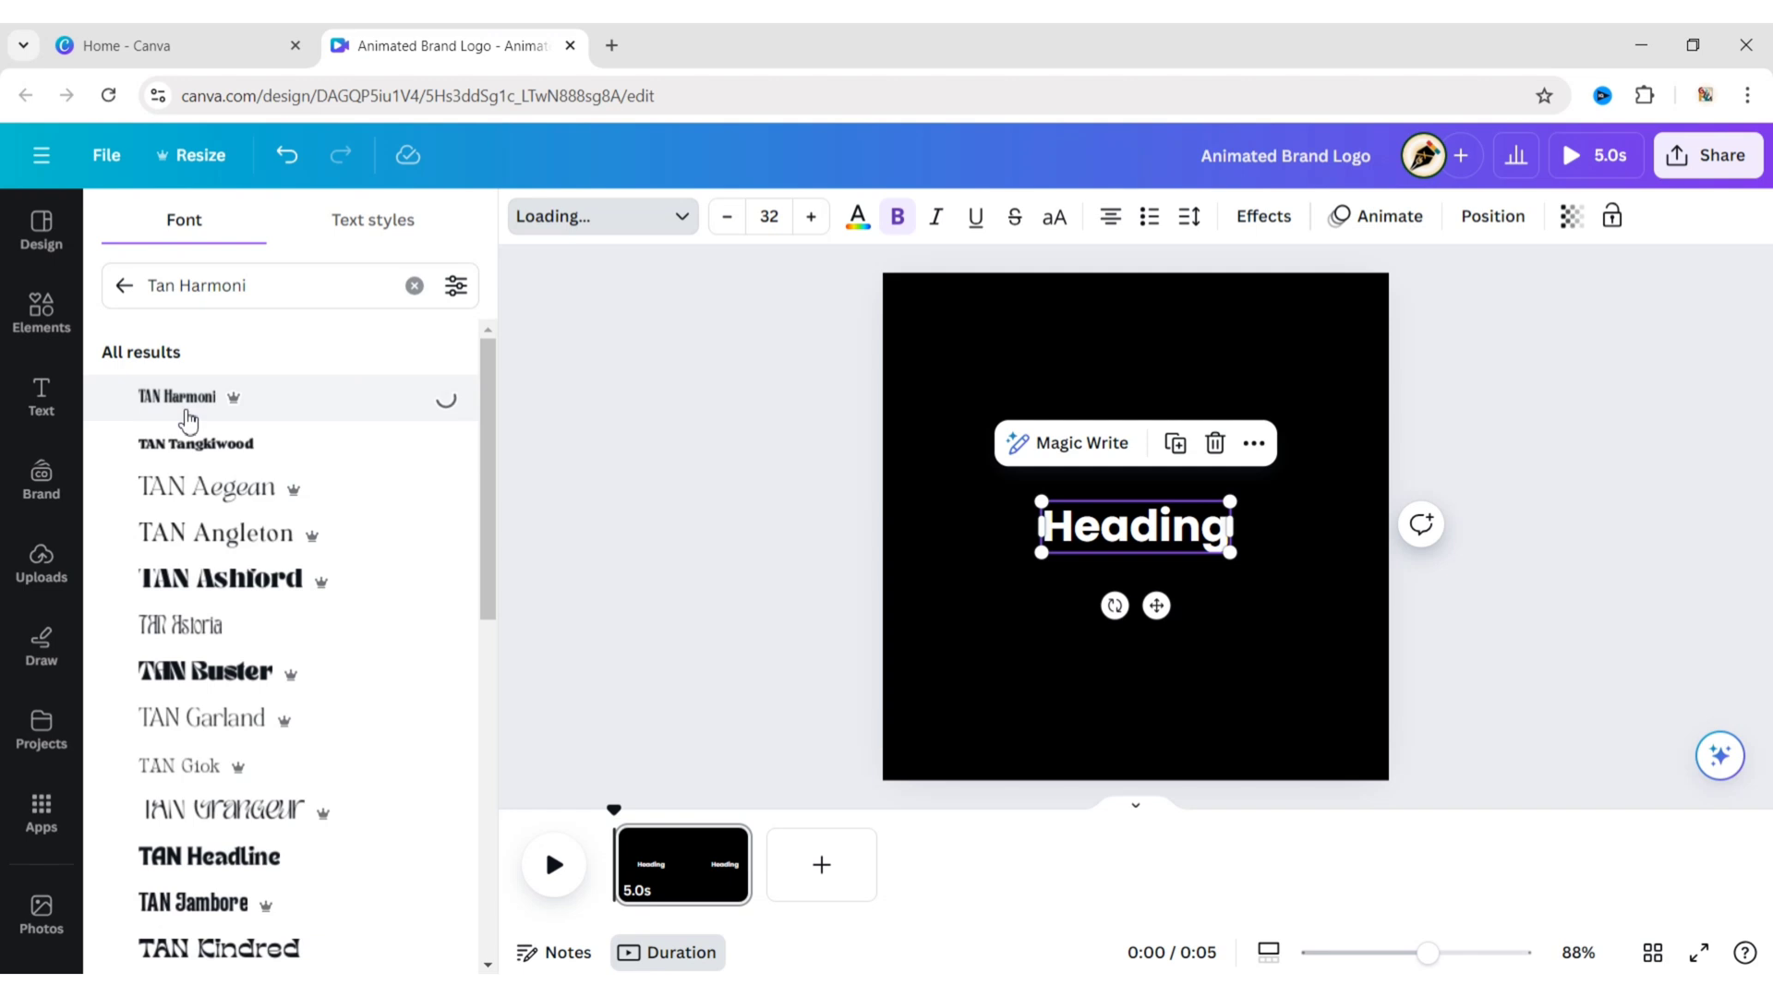
pyautogui.click(123, 286)
pyautogui.click(1291, 491)
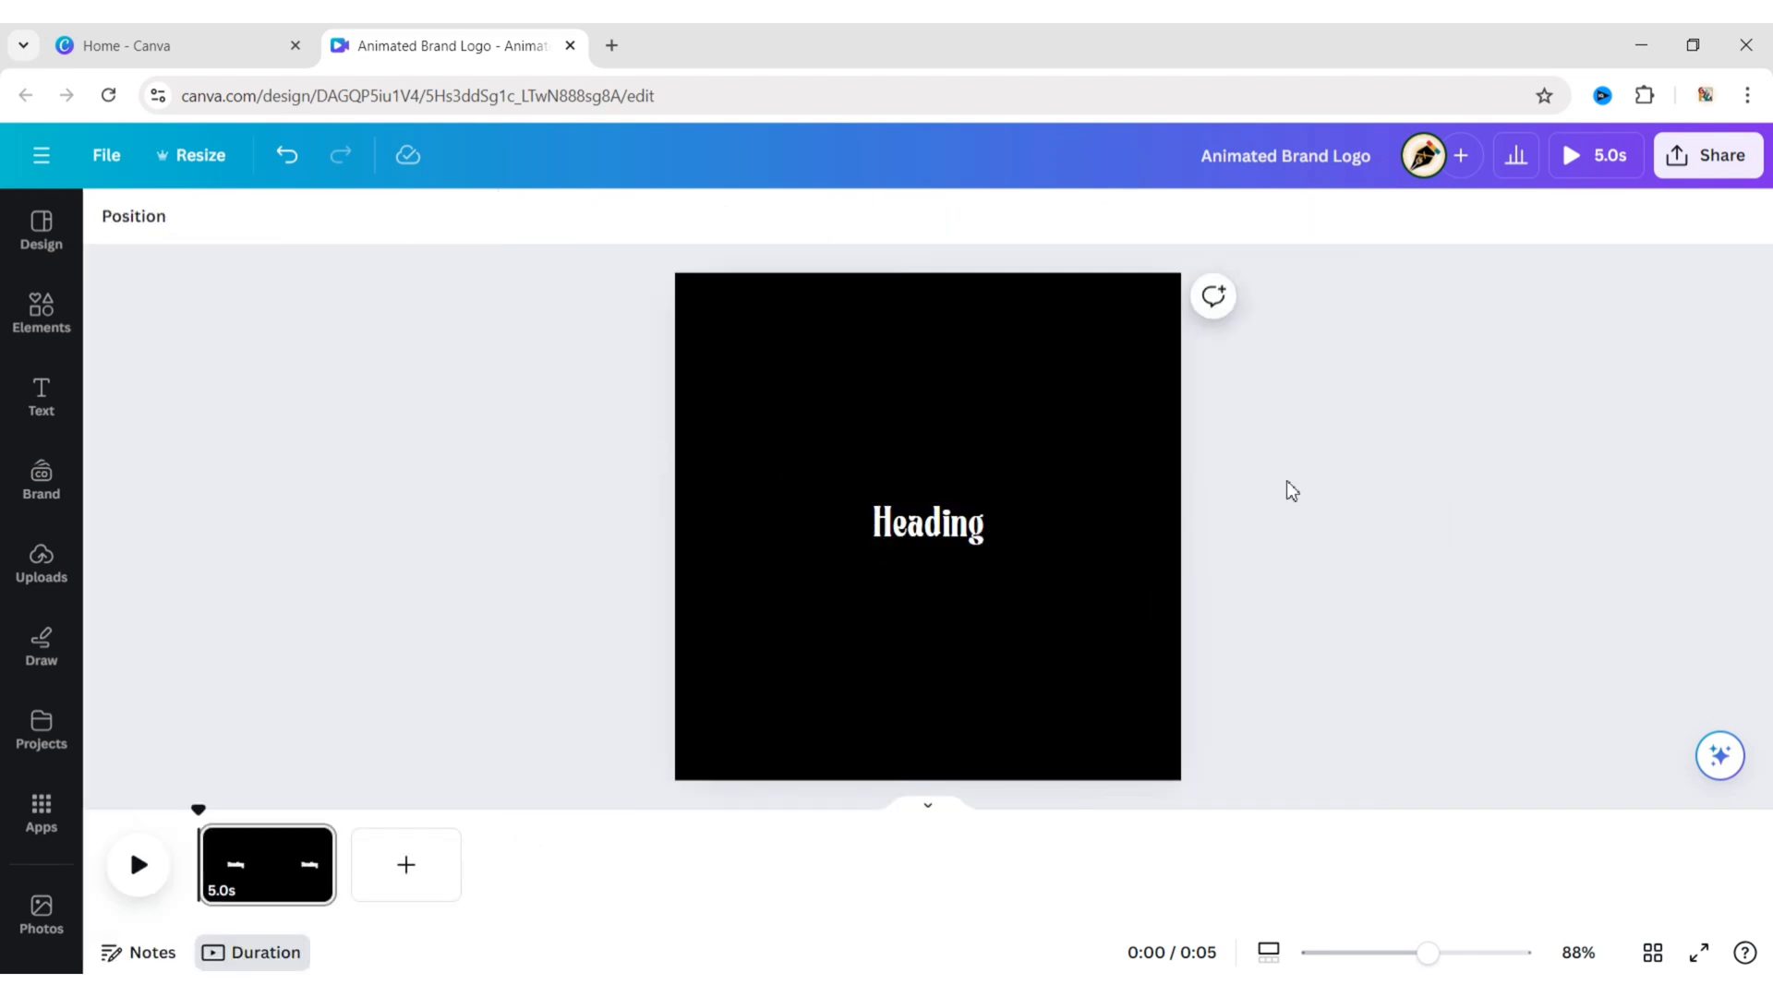
# Step: Replace the heading text with uppercase FO at font size 155
pyautogui.doubleClick(914, 540)
pyautogui.press('BackSpace')
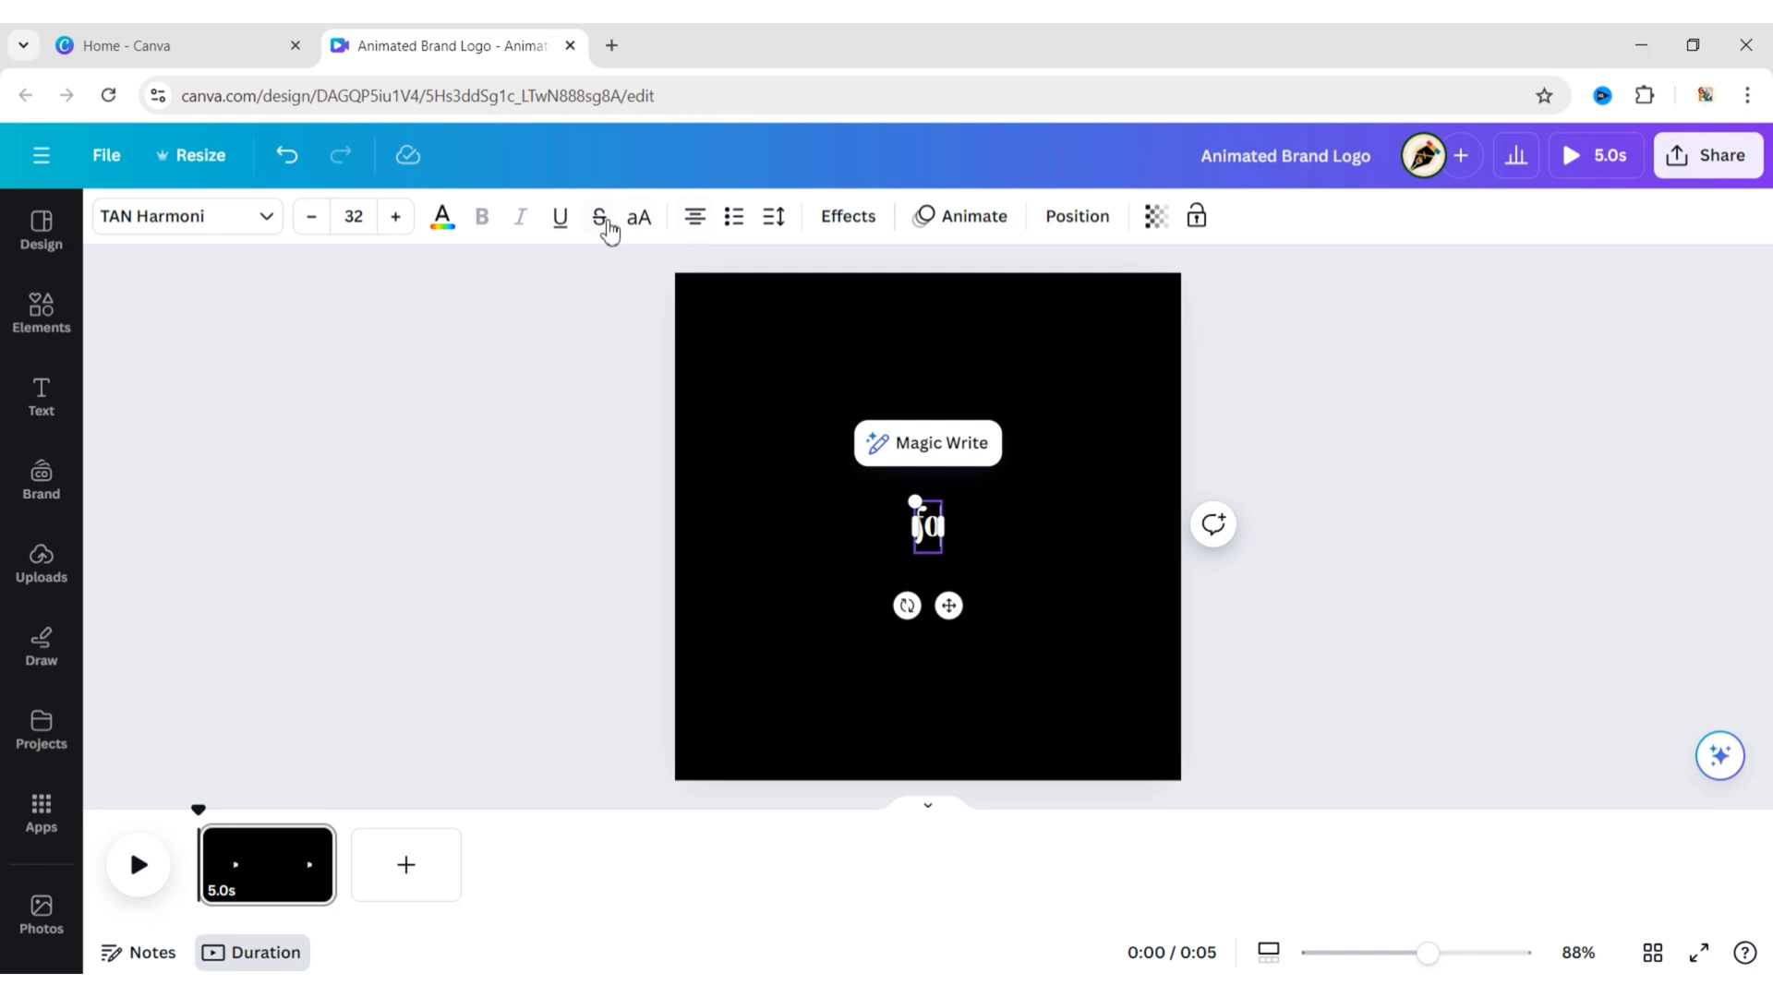
pyautogui.click(640, 218)
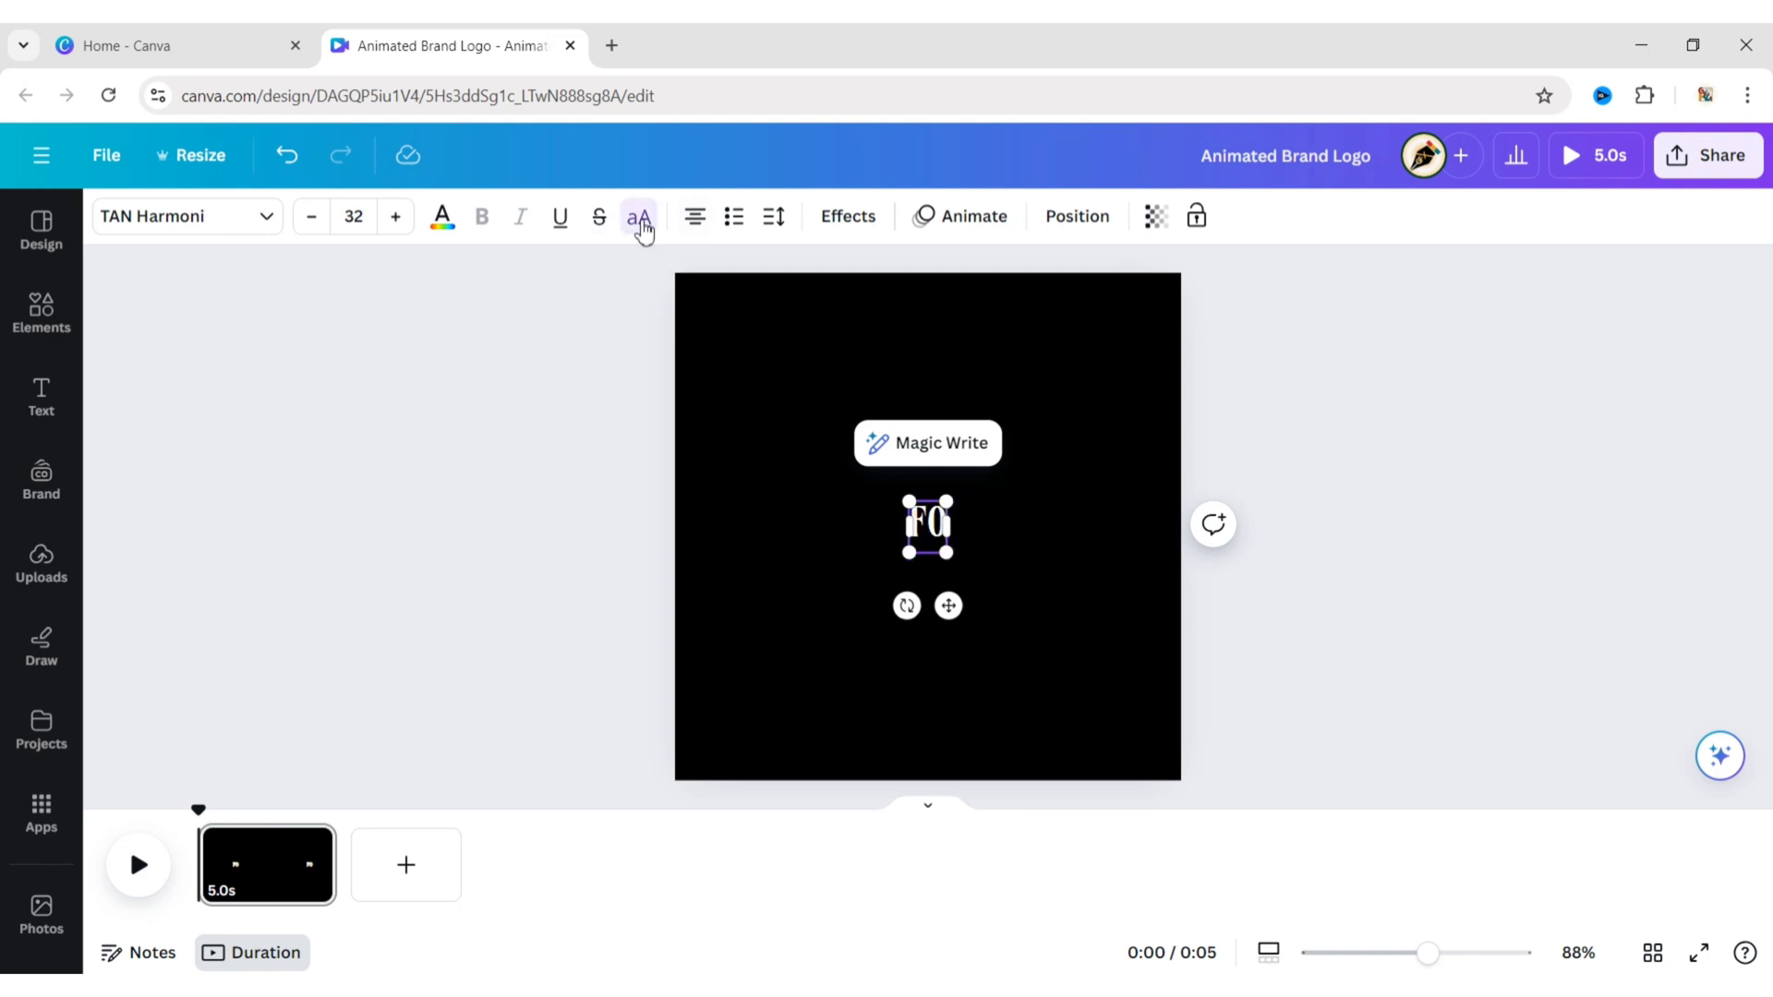
pyautogui.click(368, 218)
pyautogui.write('155')
pyautogui.press('Return')
# Step: Move the FO lettering to the centre of the page and check its spacing
pyautogui.click(479, 332)
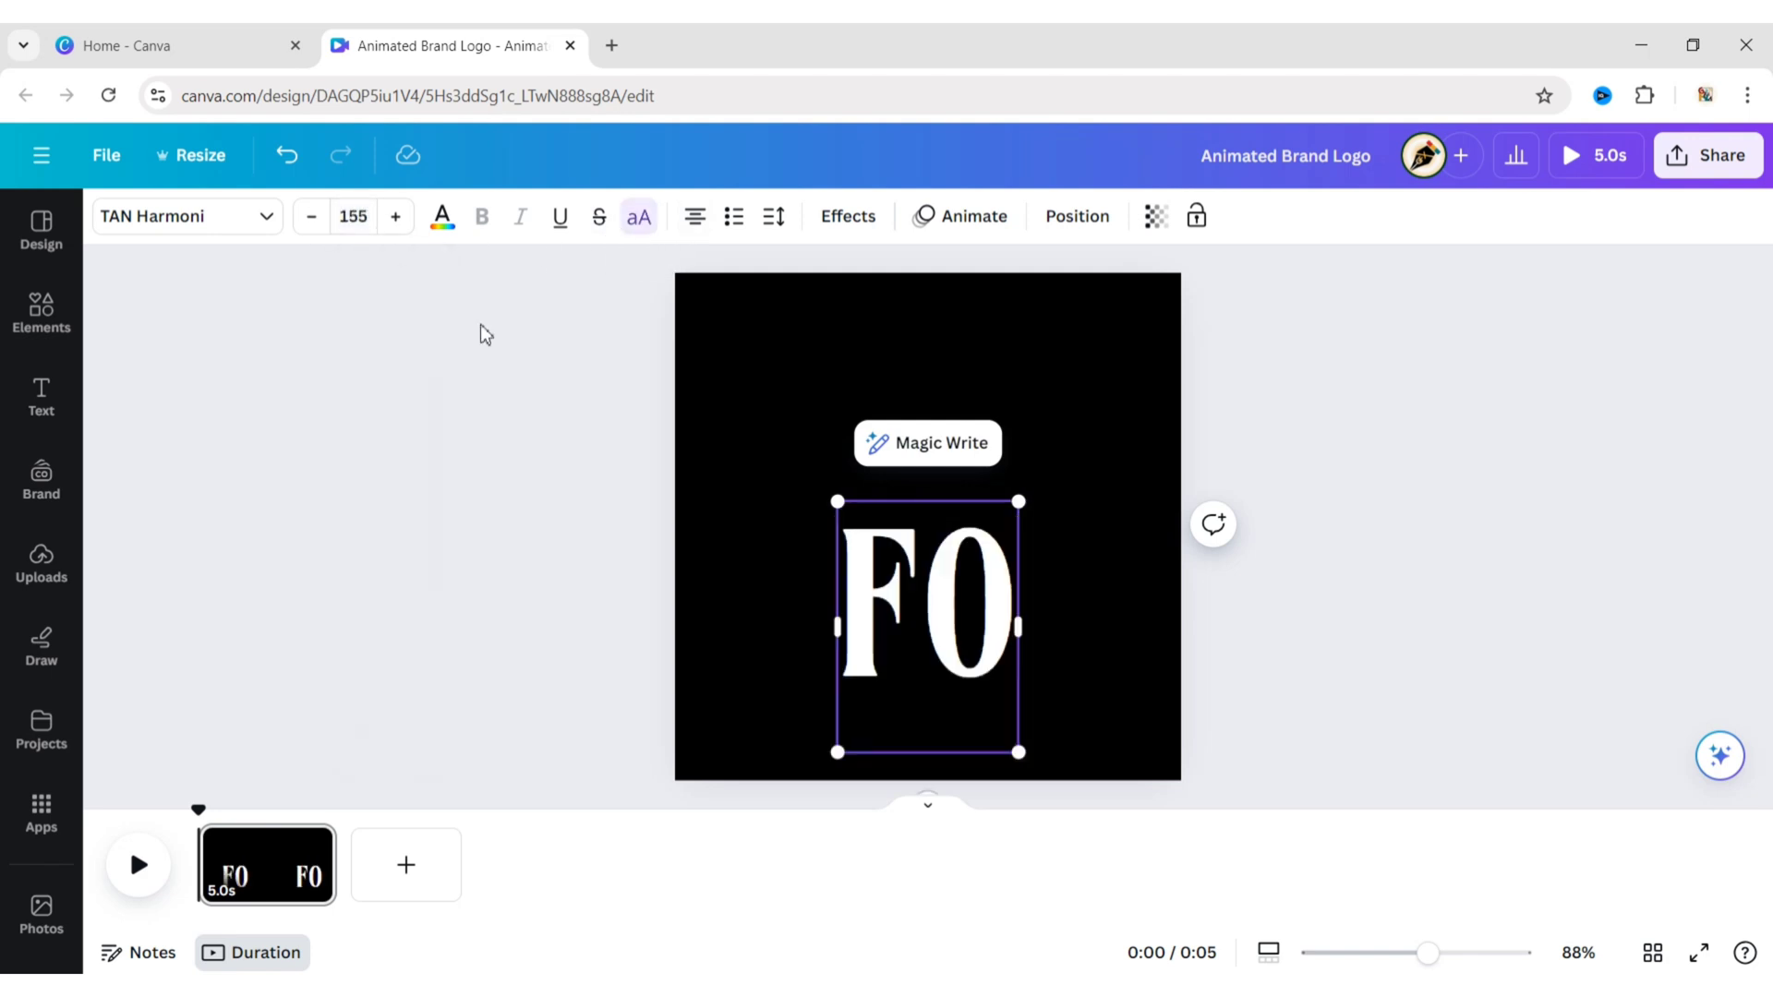
pyautogui.click(480, 332)
pyautogui.click(947, 630)
pyautogui.moveTo(947, 631); pyautogui.dragTo(939, 557)
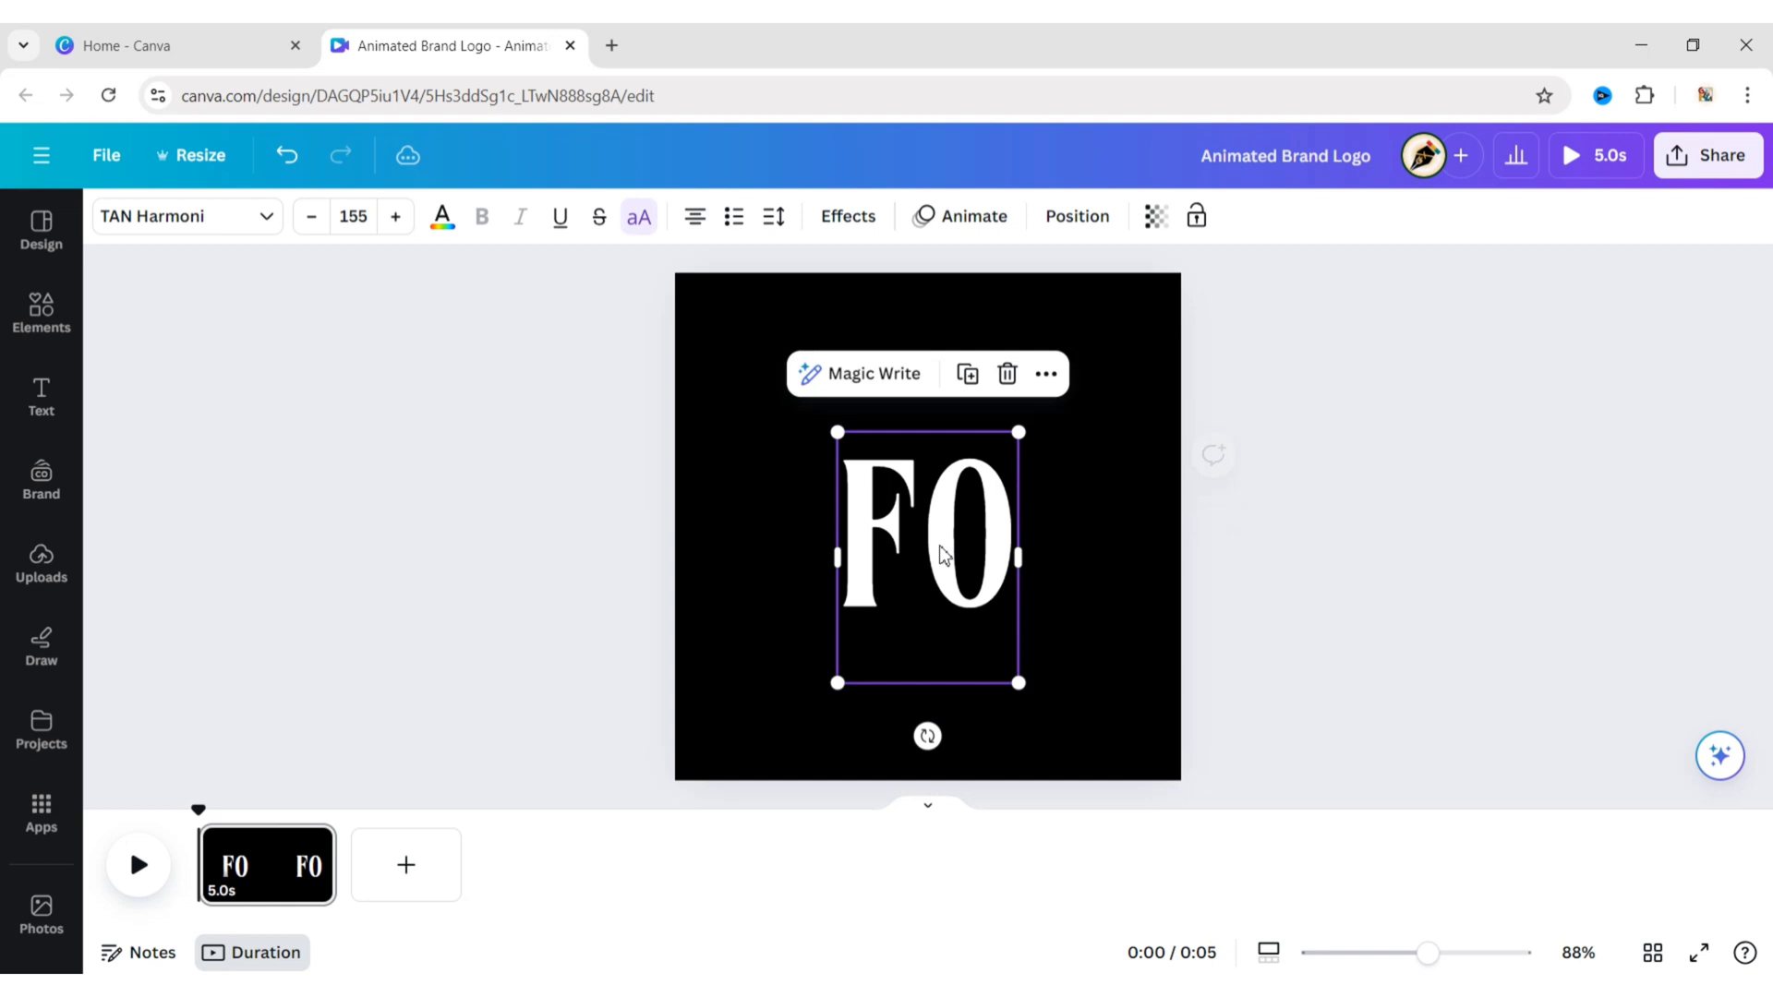
pyautogui.click(774, 218)
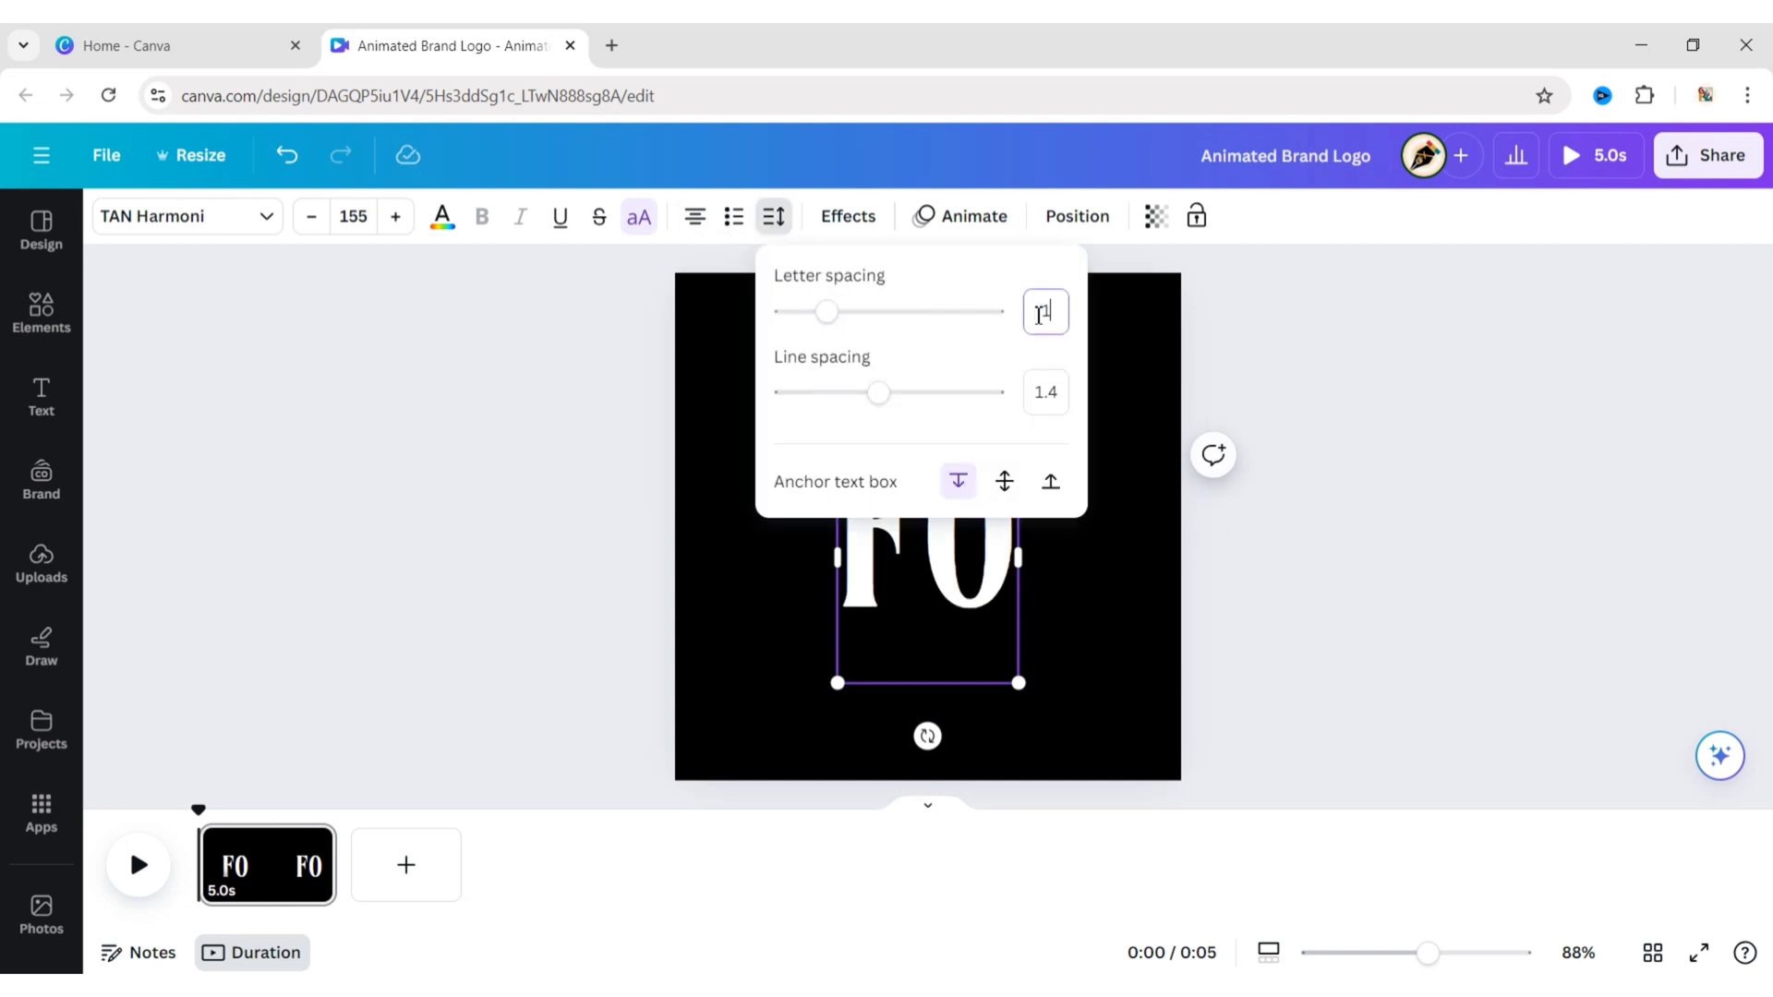
pyautogui.click(1367, 574)
pyautogui.click(1259, 561)
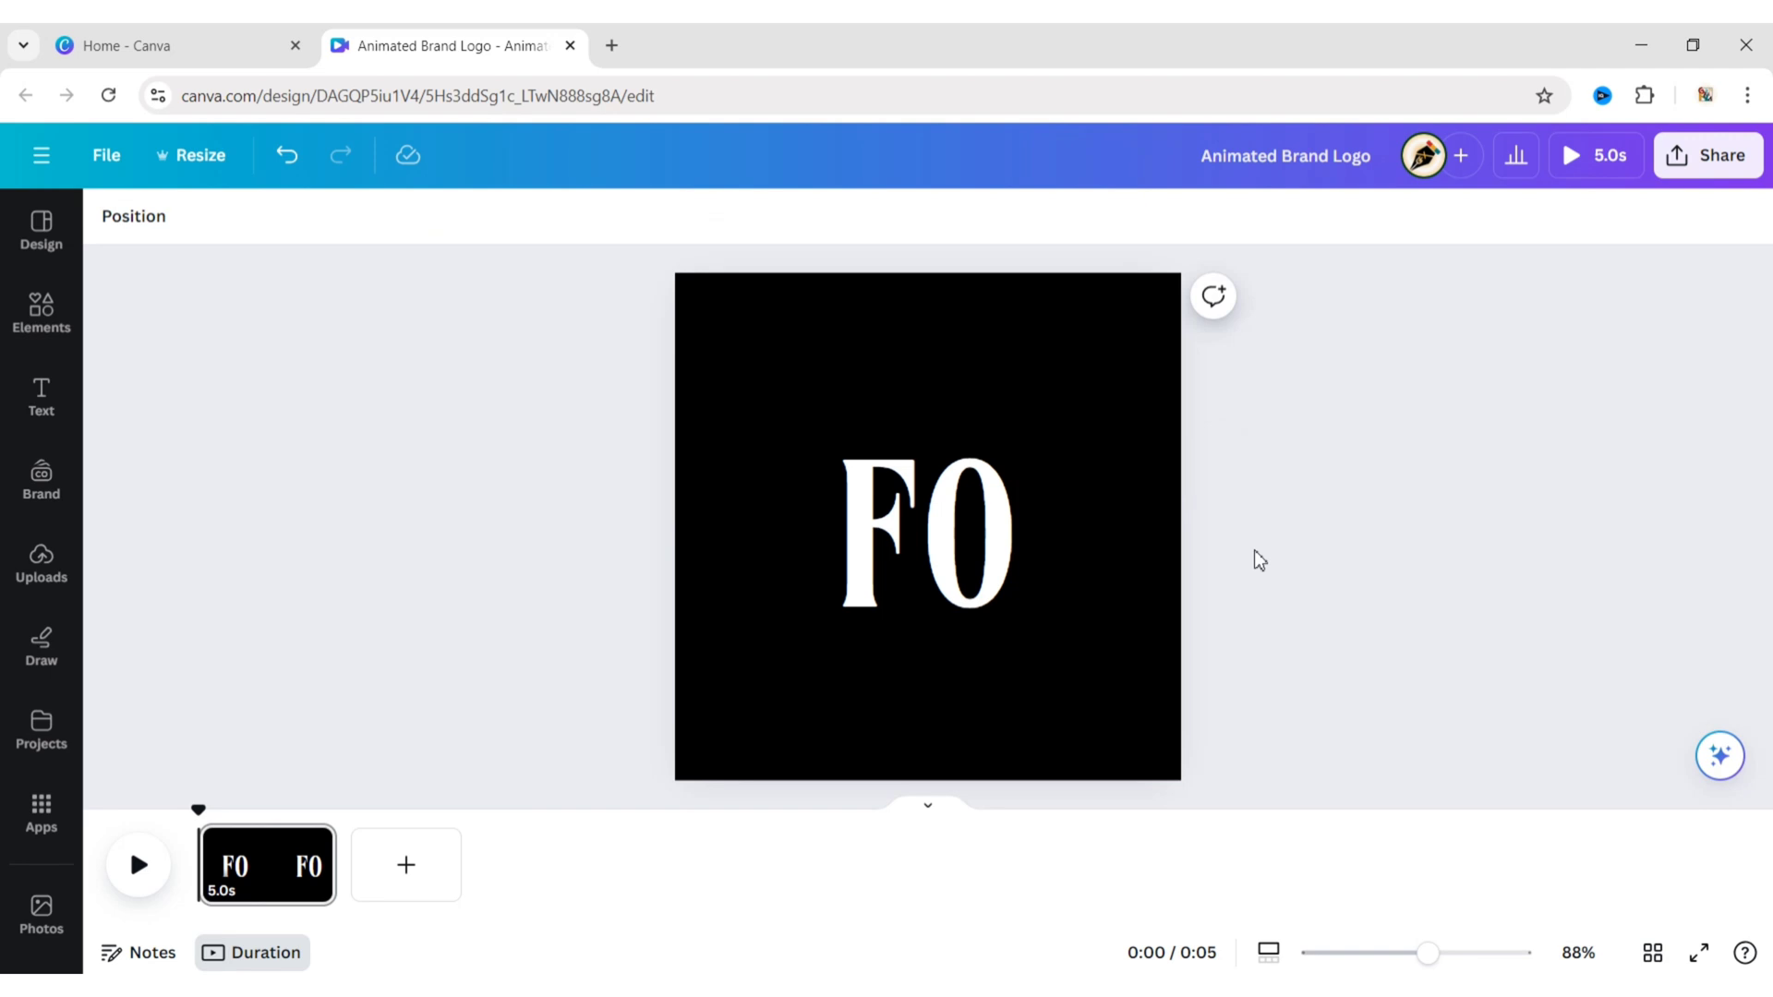
# Step: Add a square from Elements and reshape it into a thin line across FO
pyautogui.click(57, 333)
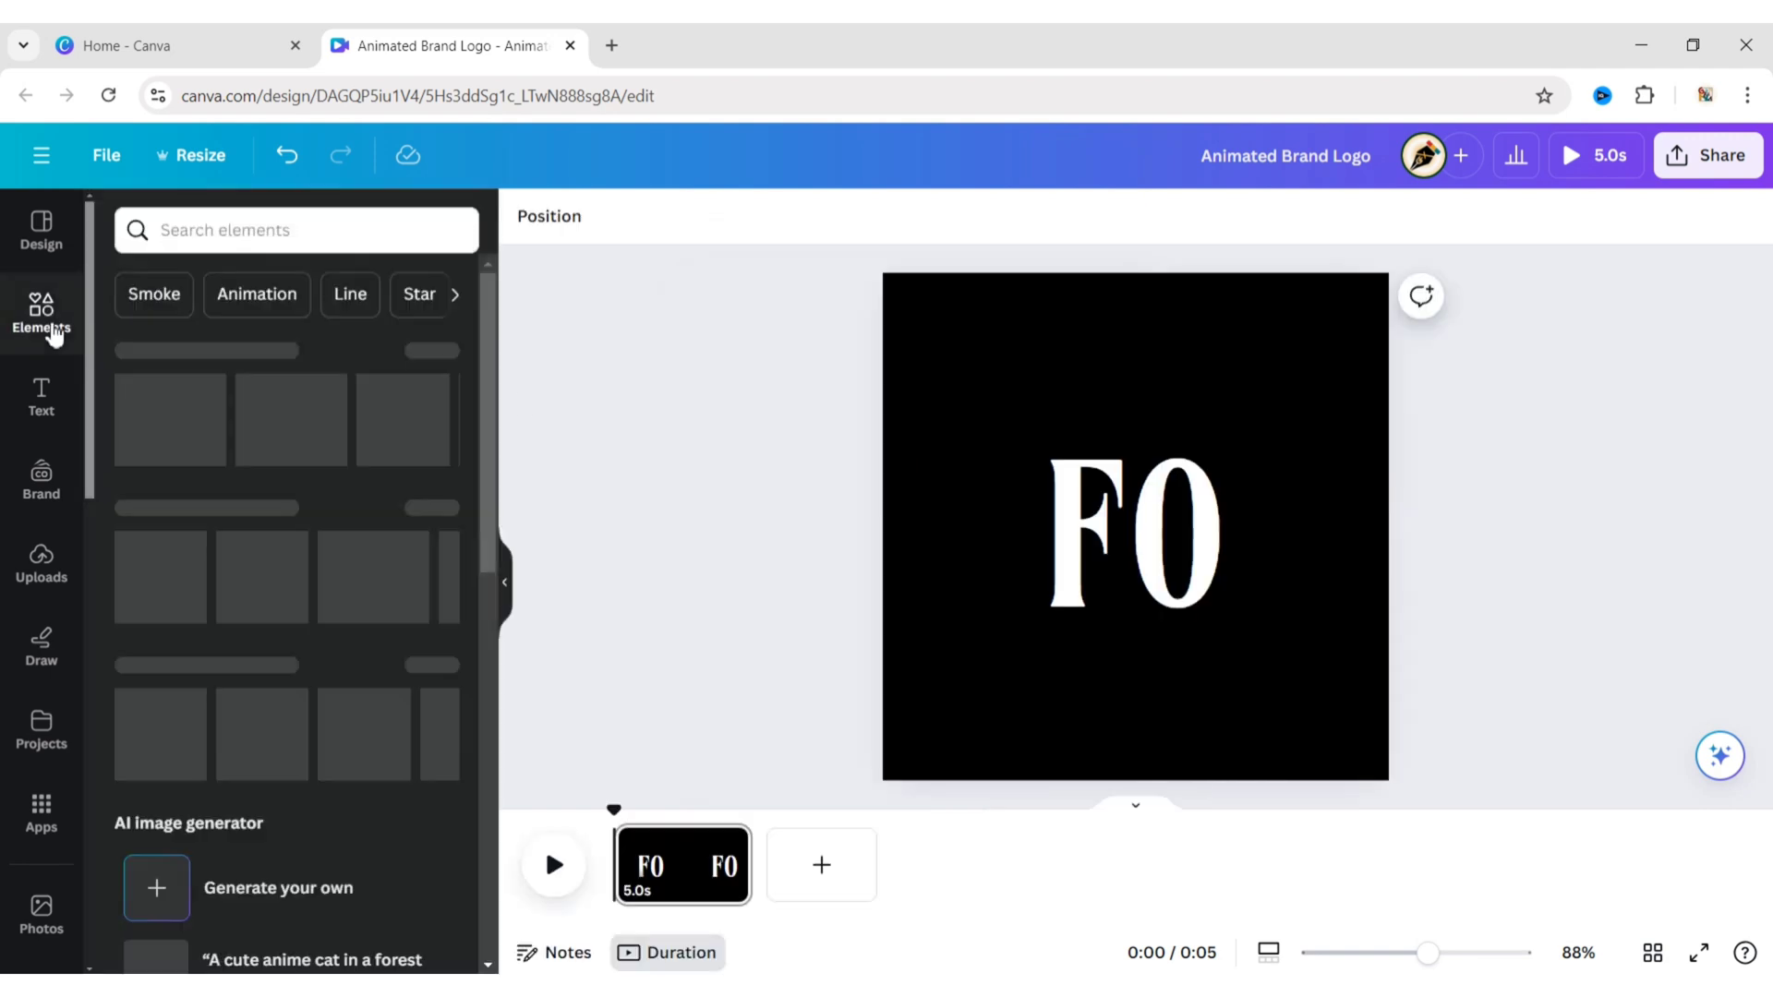
pyautogui.click(170, 421)
pyautogui.click(505, 582)
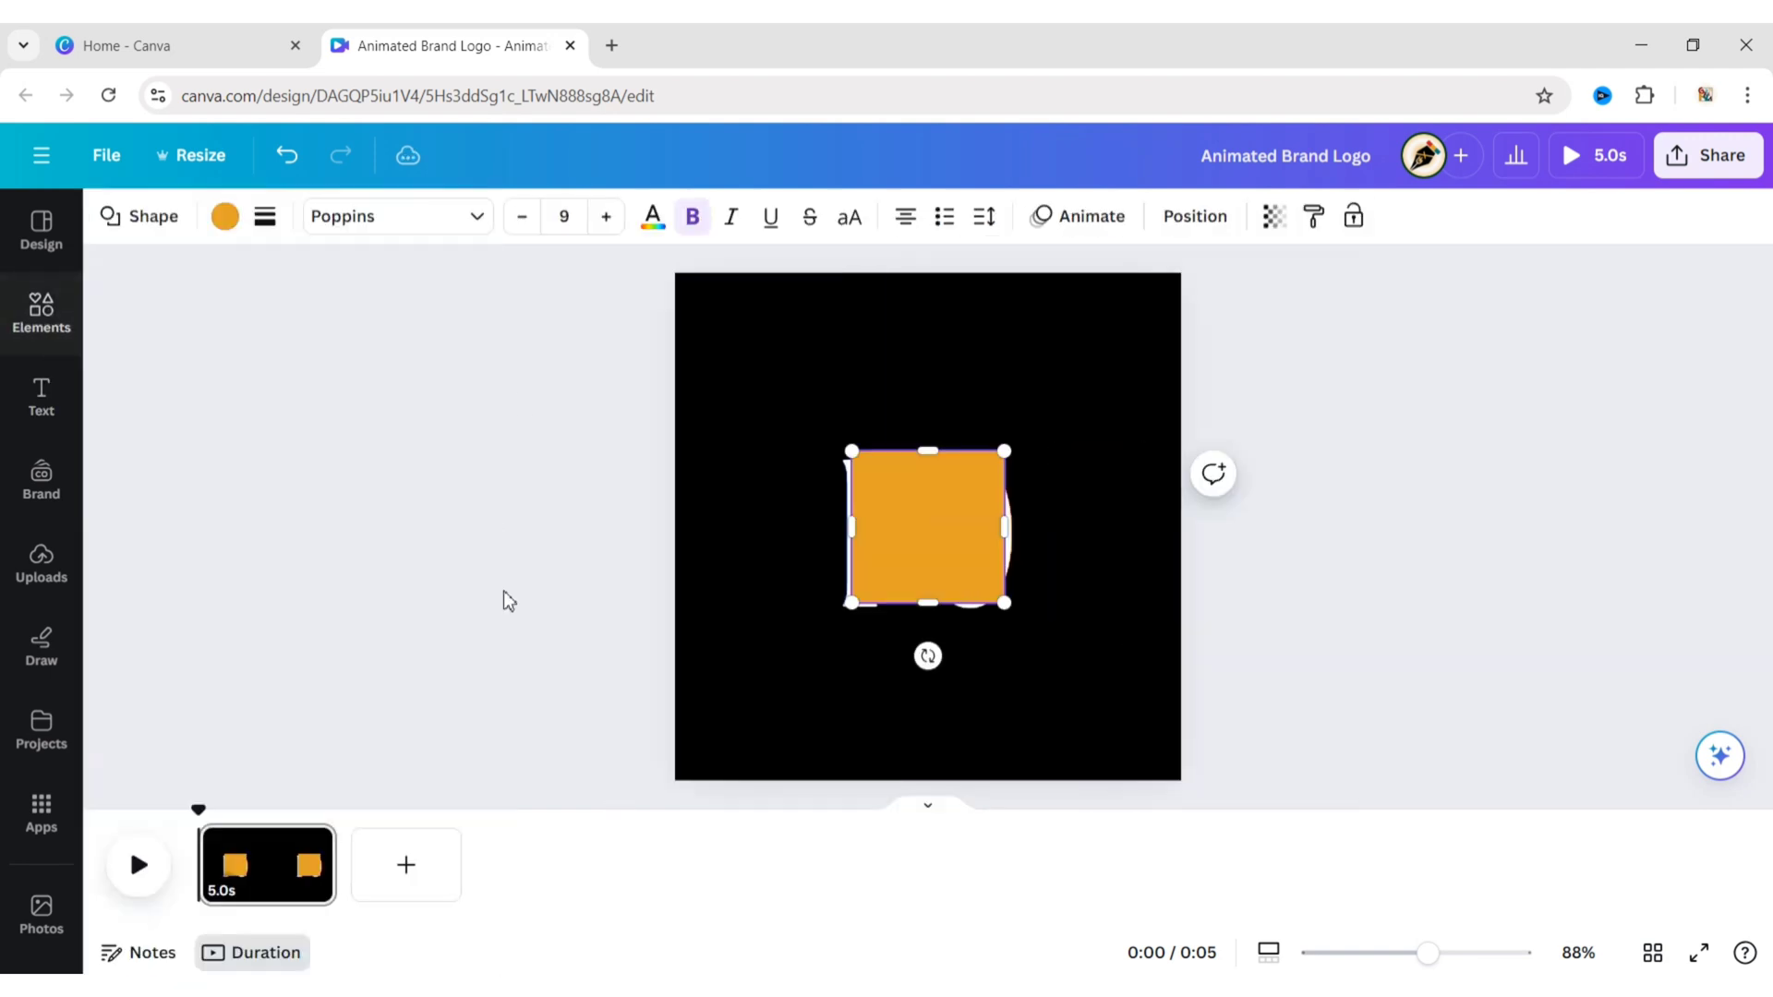
pyautogui.moveTo(933, 454); pyautogui.dragTo(1099, 593)
pyautogui.moveTo(997, 661); pyautogui.dragTo(938, 597)
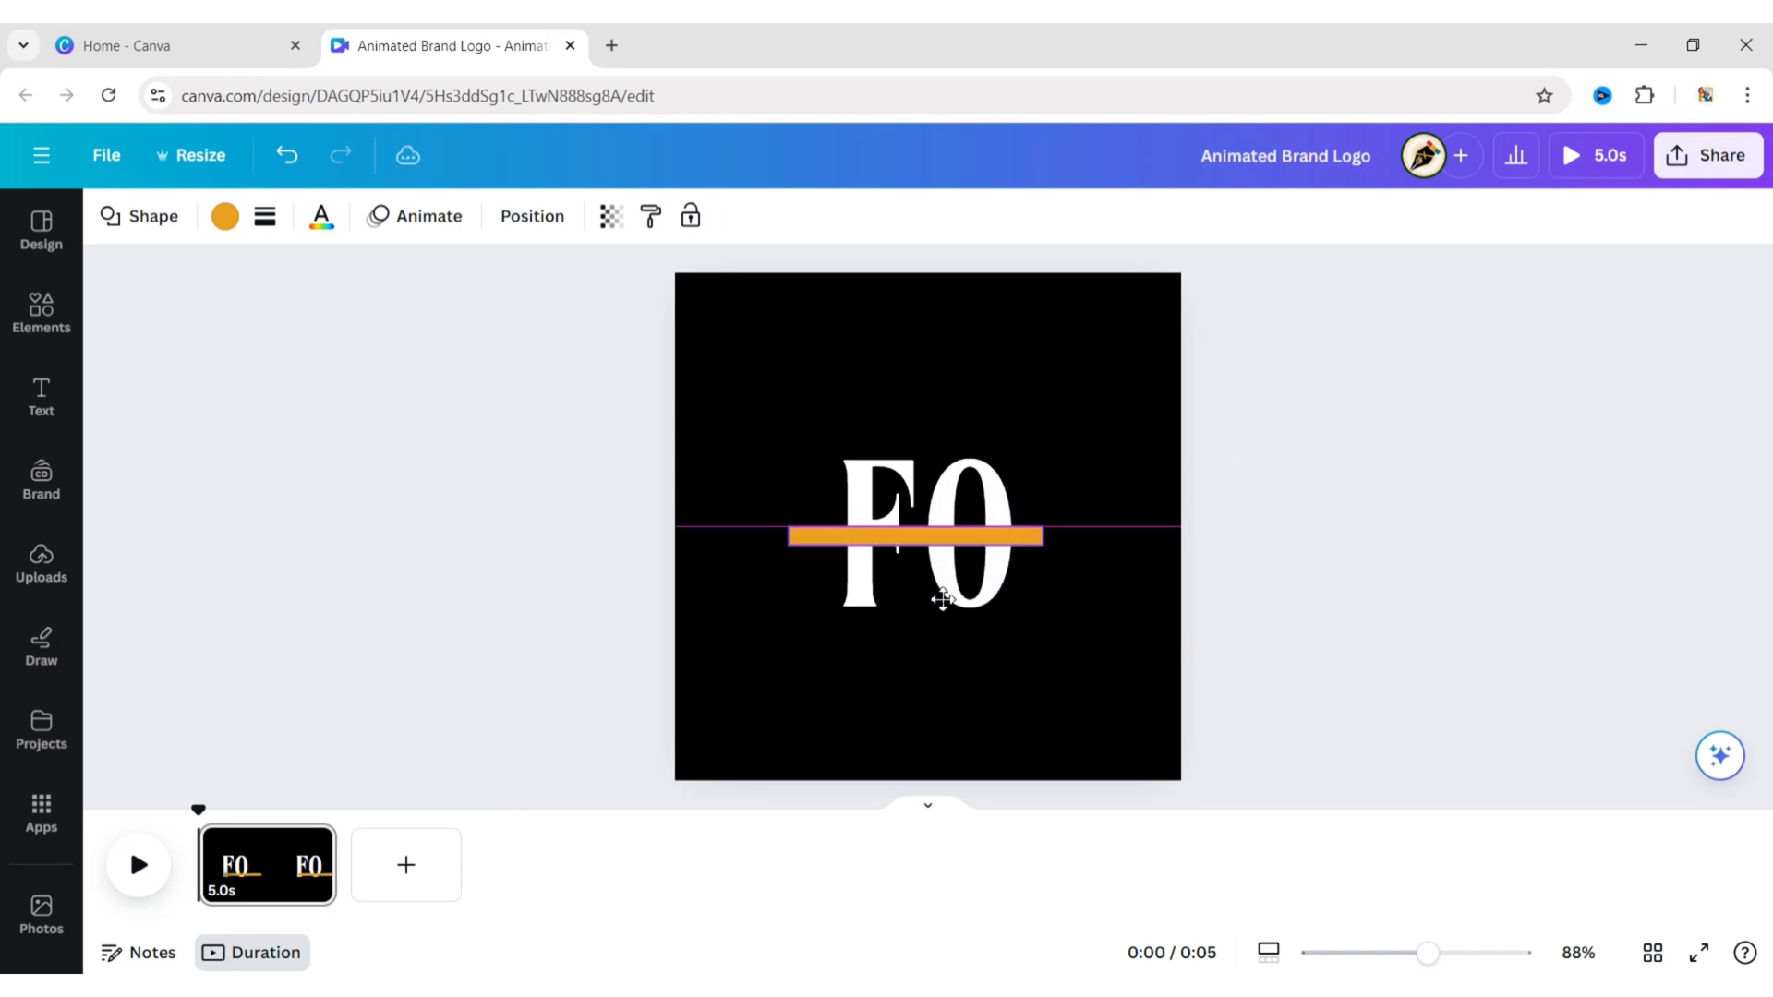
pyautogui.moveTo(1045, 514); pyautogui.dragTo(1045, 522)
pyautogui.moveTo(790, 534); pyautogui.dragTo(792, 520)
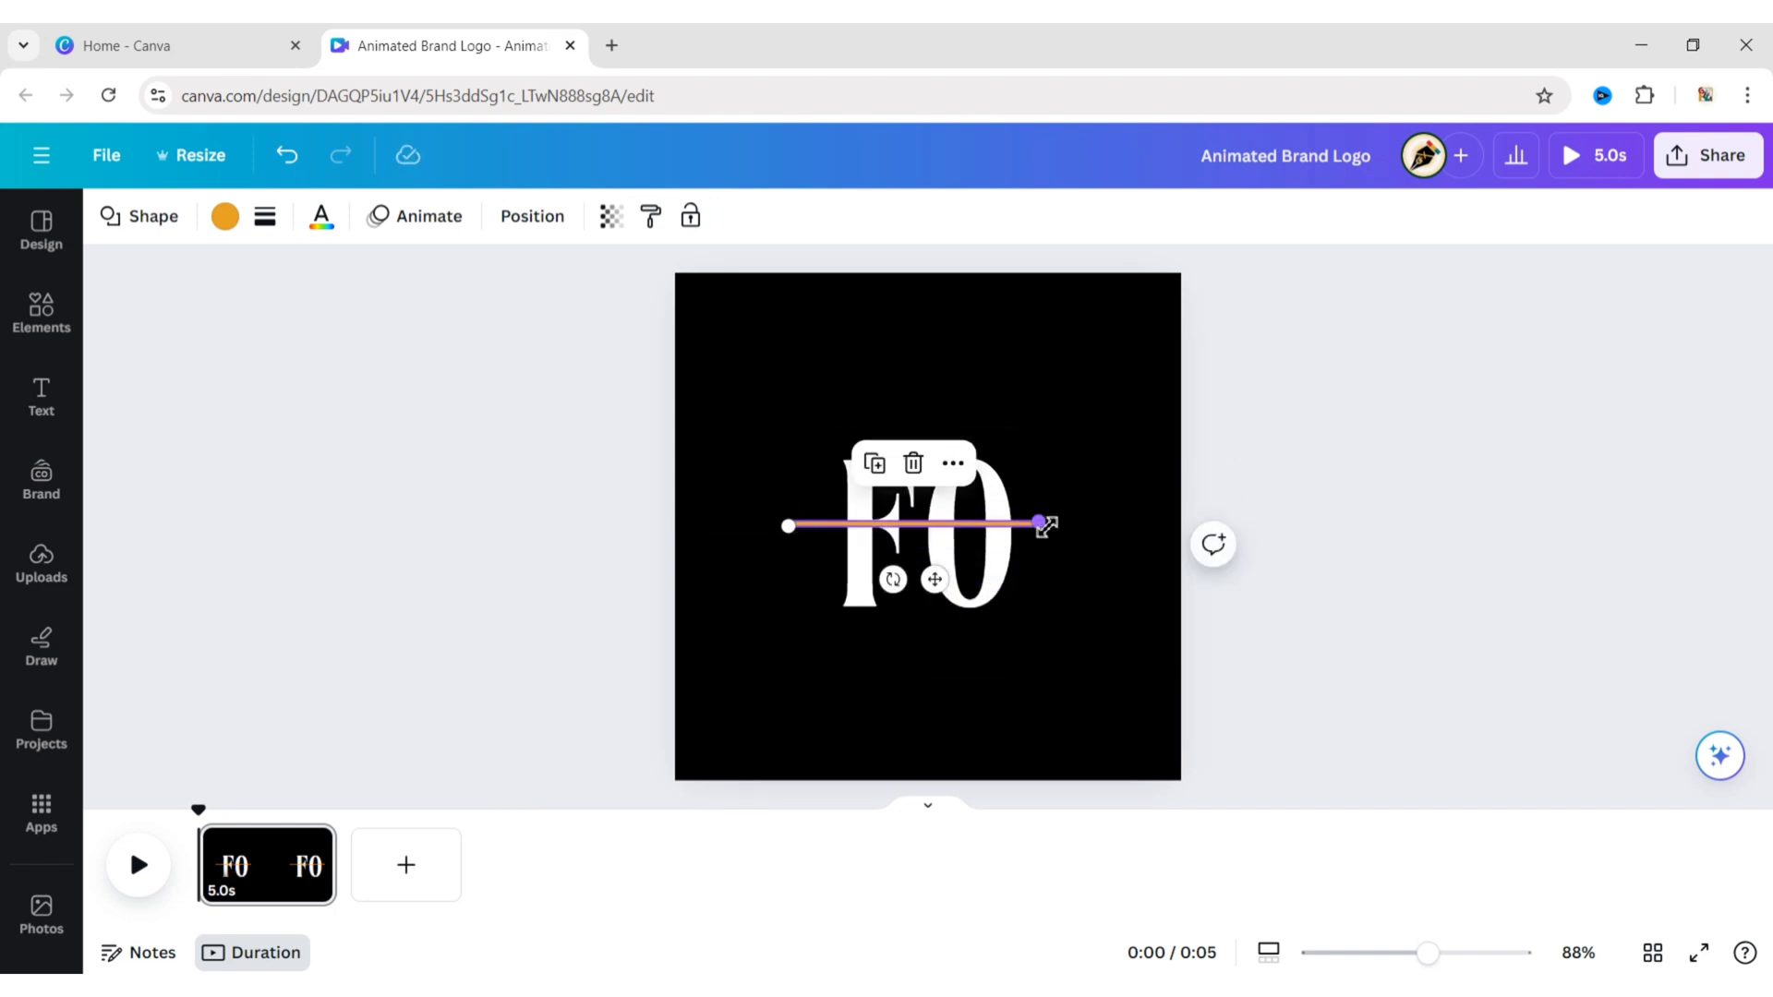
pyautogui.moveTo(1041, 521); pyautogui.dragTo(1090, 523)
pyautogui.moveTo(791, 527); pyautogui.dragTo(768, 527)
# Step: Colour the line white and centre it horizontally and vertically on the page
pyautogui.click(225, 217)
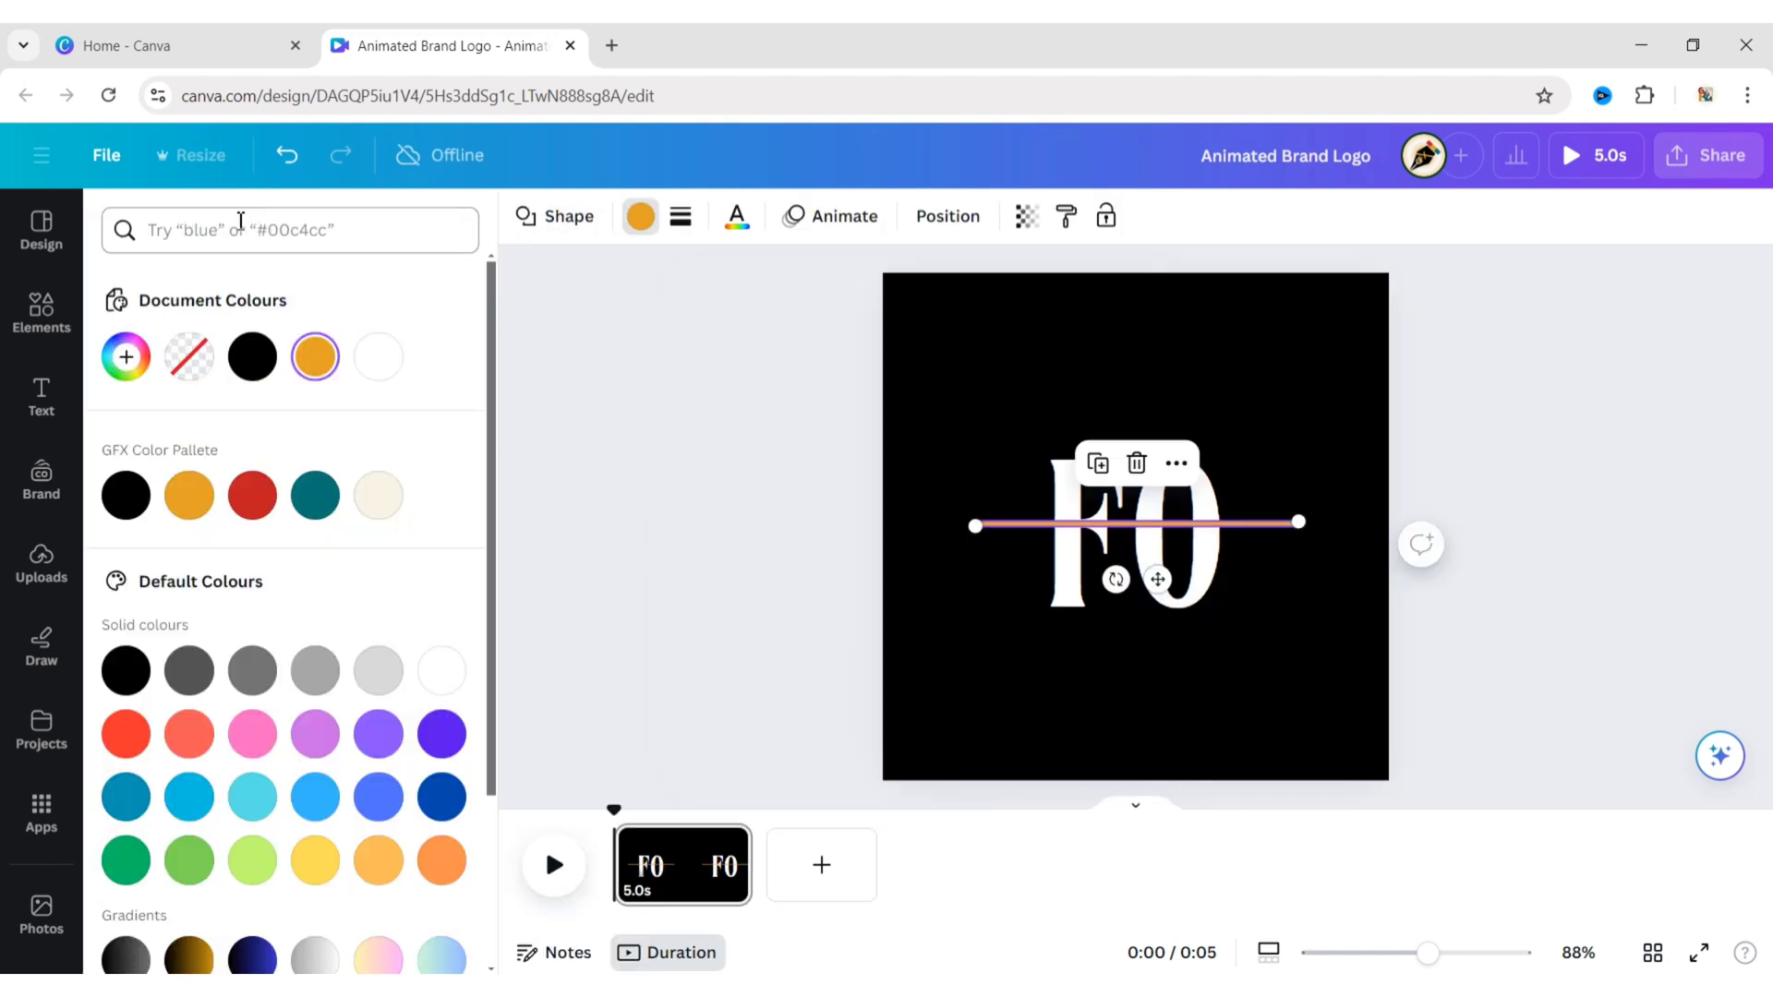
pyautogui.click(376, 357)
pyautogui.click(712, 534)
pyautogui.click(1051, 526)
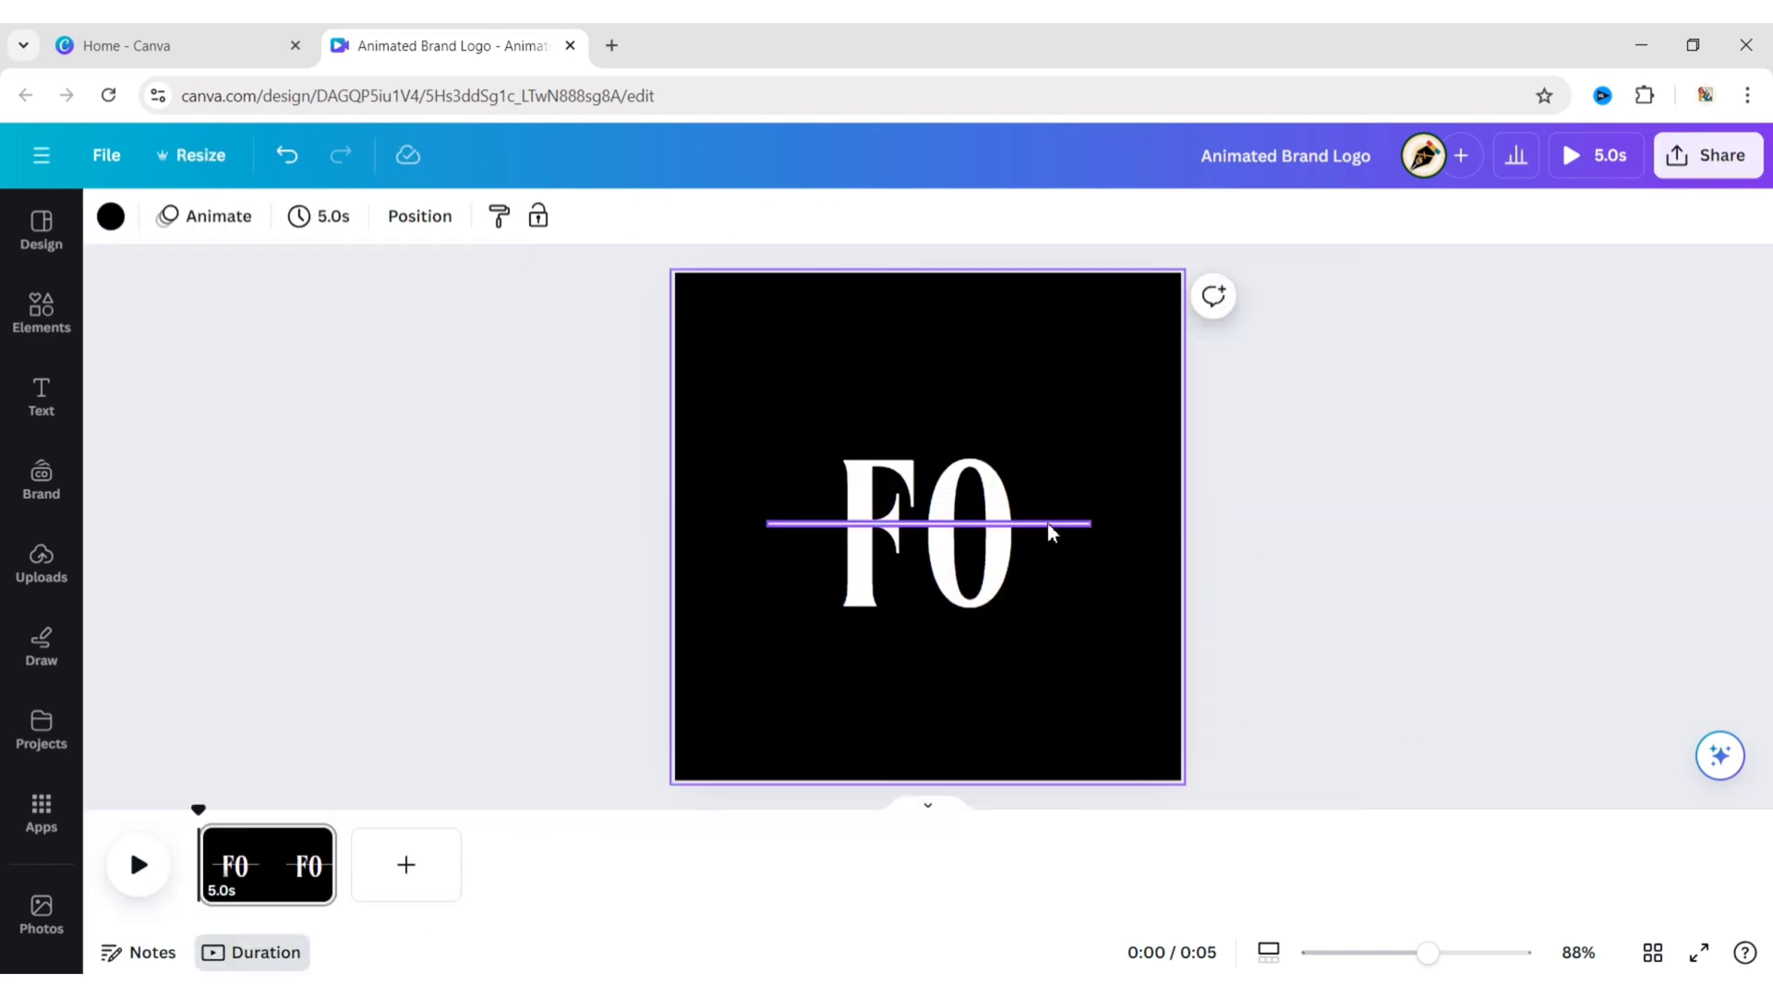
pyautogui.click(533, 216)
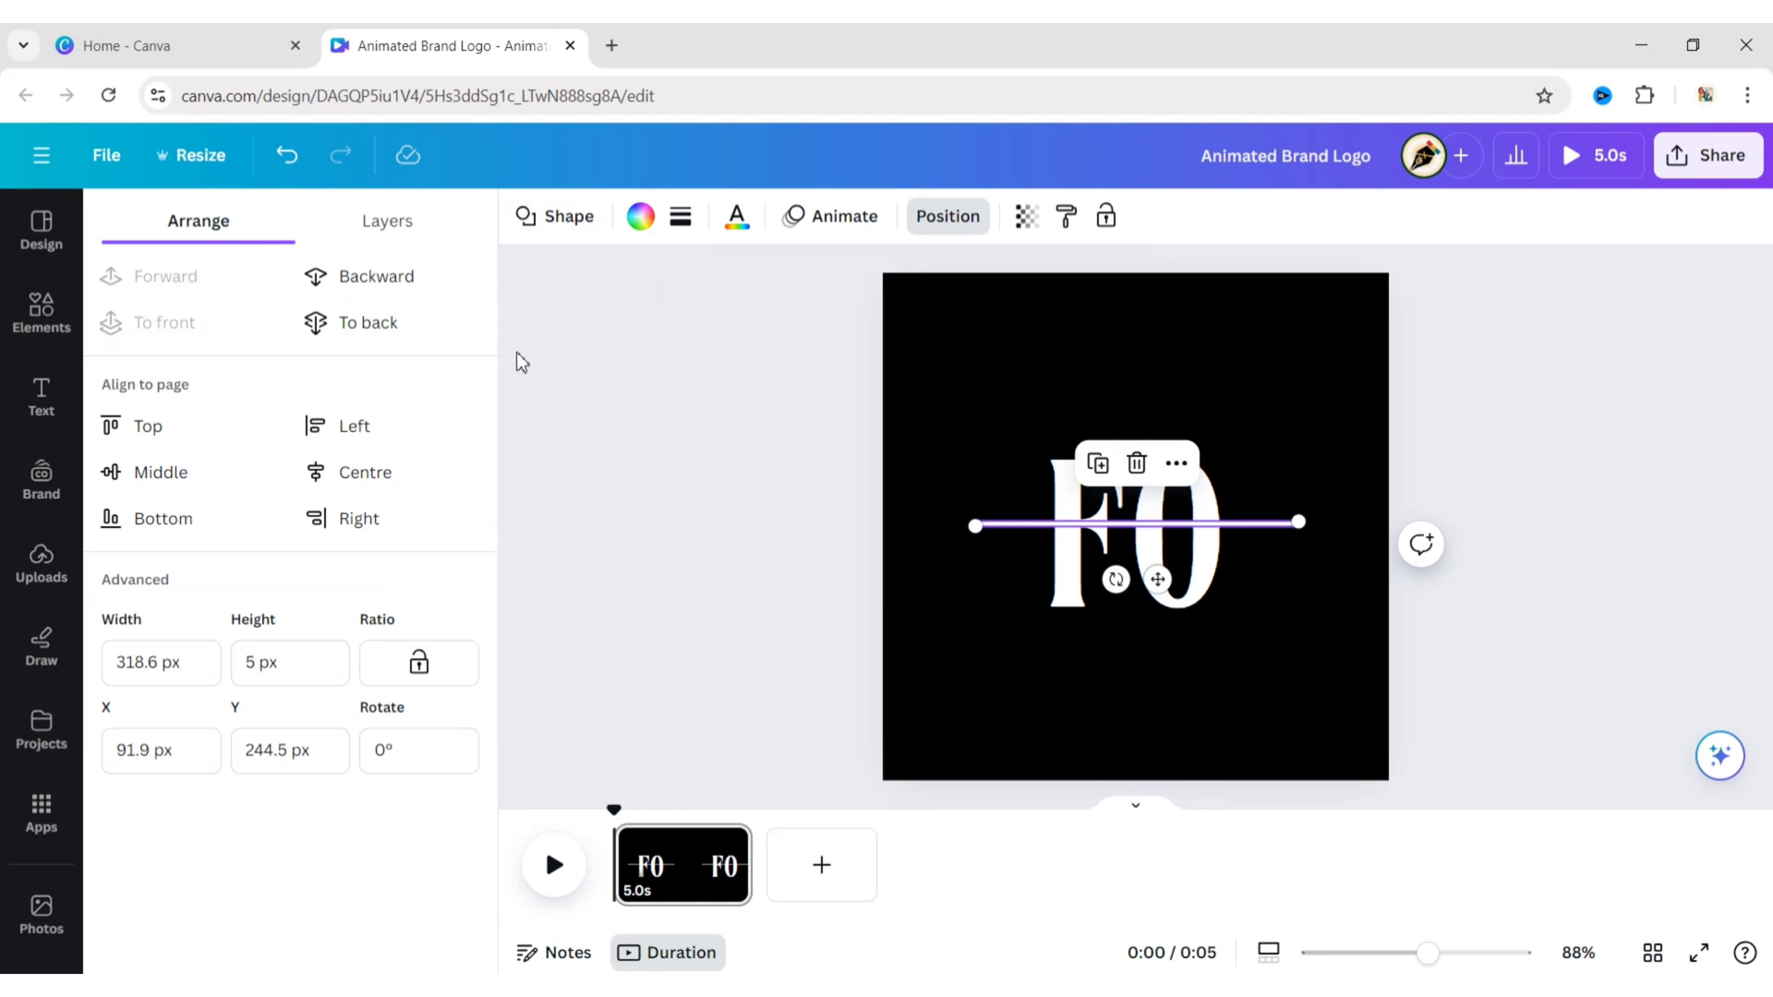
pyautogui.click(385, 477)
pyautogui.click(206, 473)
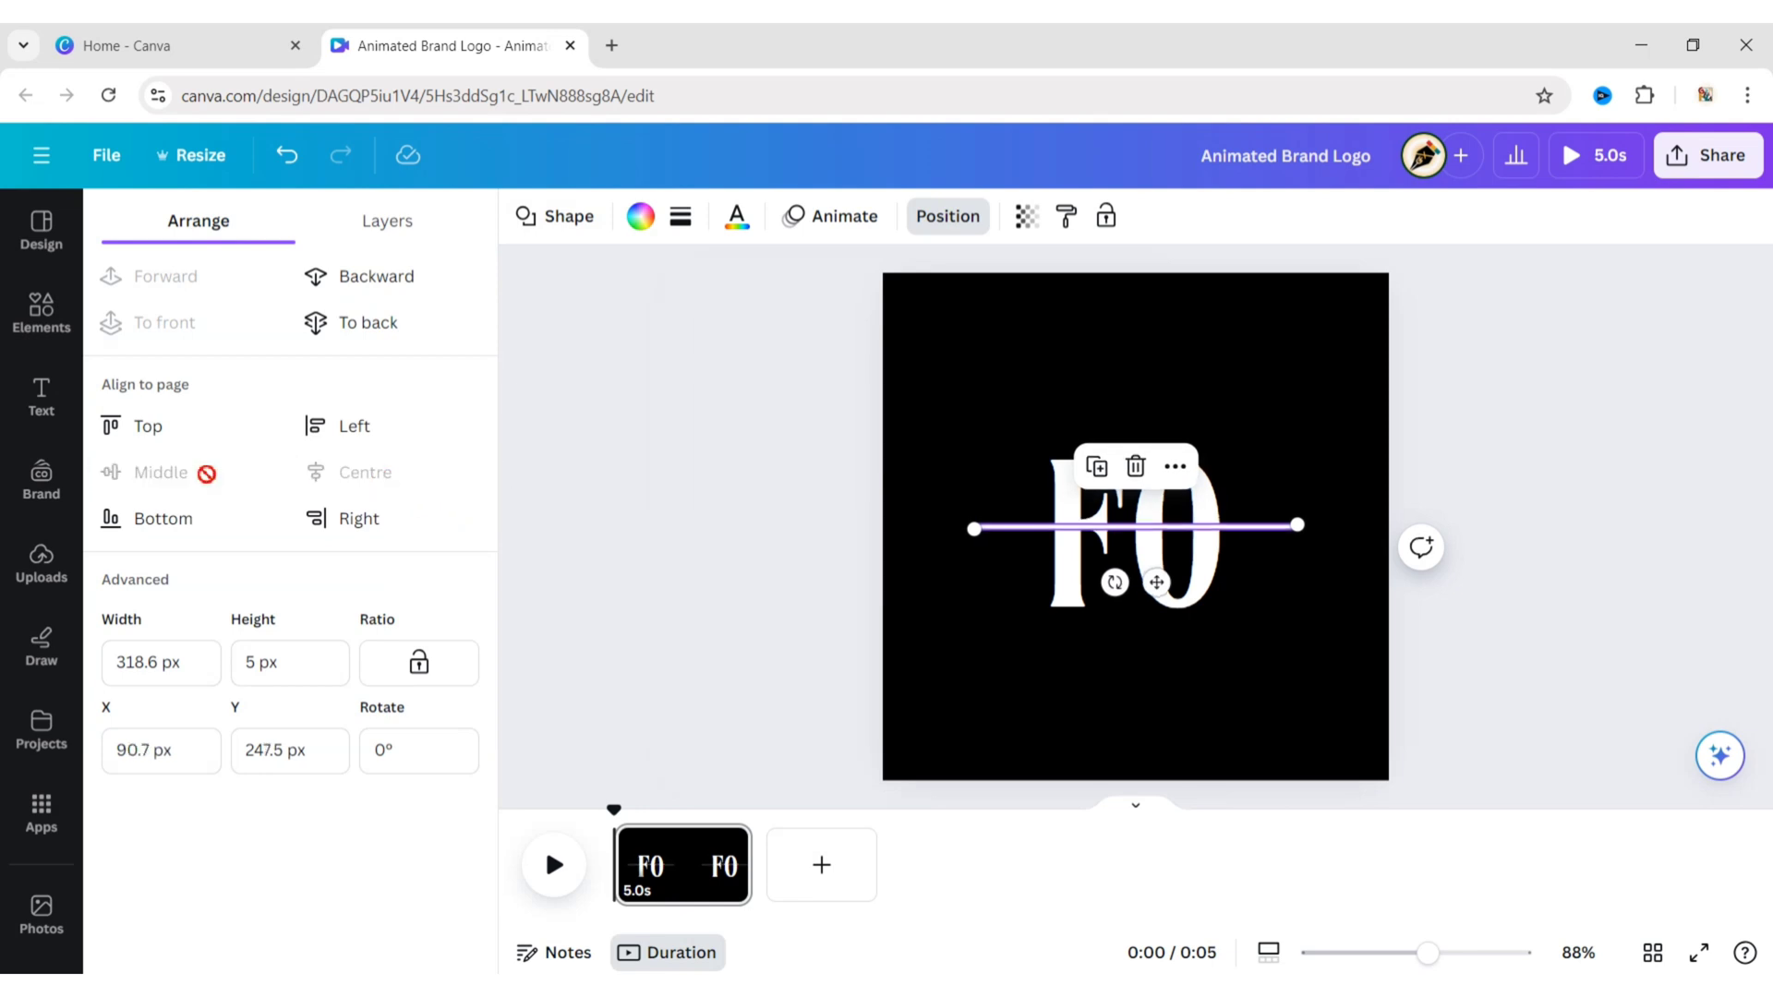
pyautogui.click(746, 570)
# Step: Zoom in and adjust both line ends so it sits level
pyautogui.click(1007, 596)
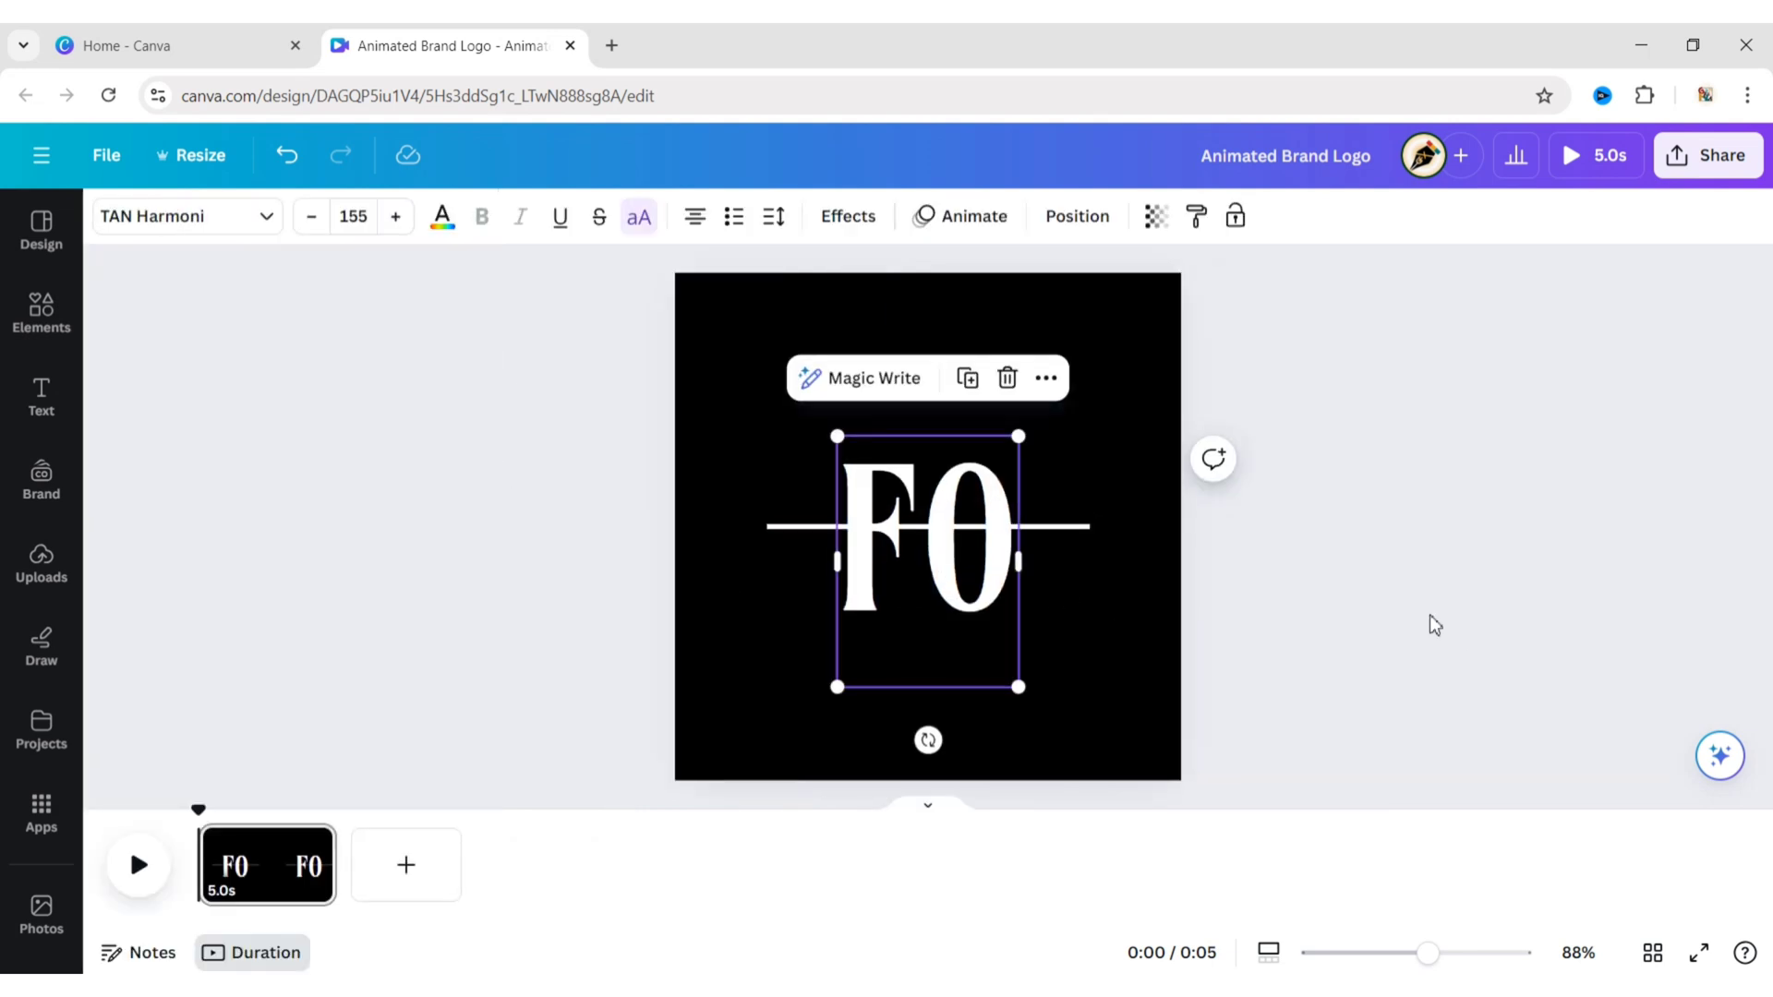
pyautogui.click(1430, 613)
pyautogui.scroll(5, 1293, 600)
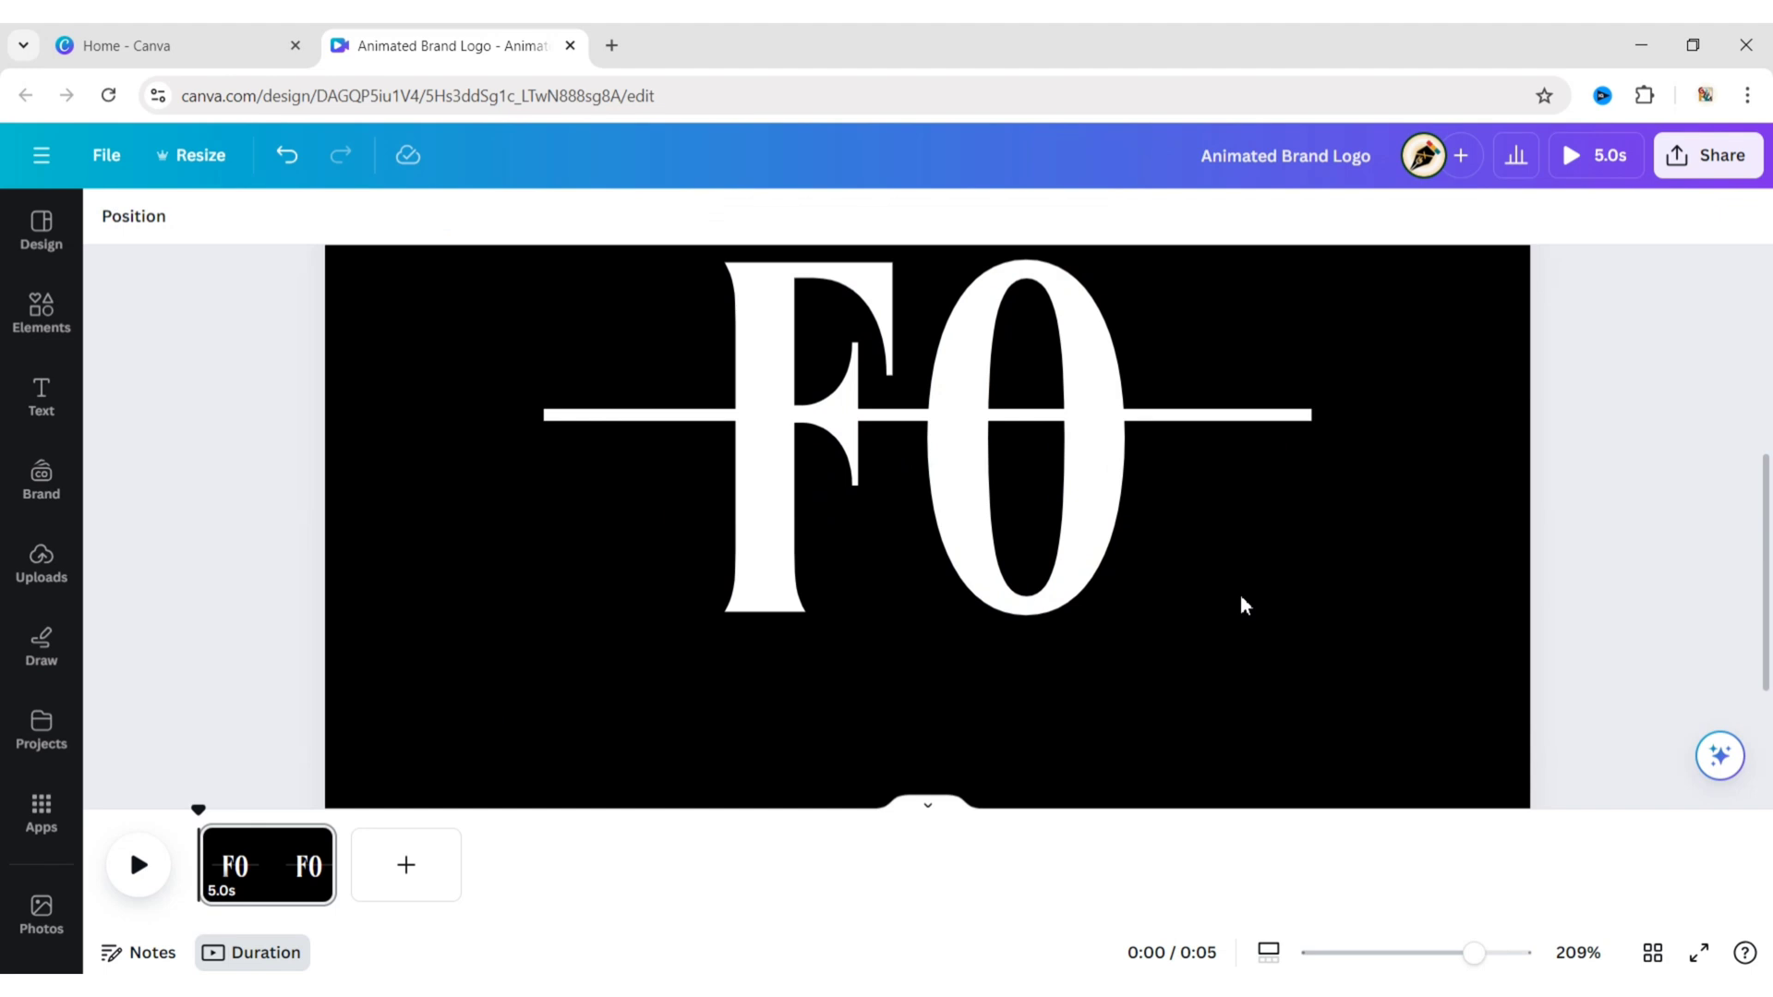
pyautogui.scroll(2, 1240, 600)
pyautogui.click(1318, 606)
pyautogui.click(1309, 530)
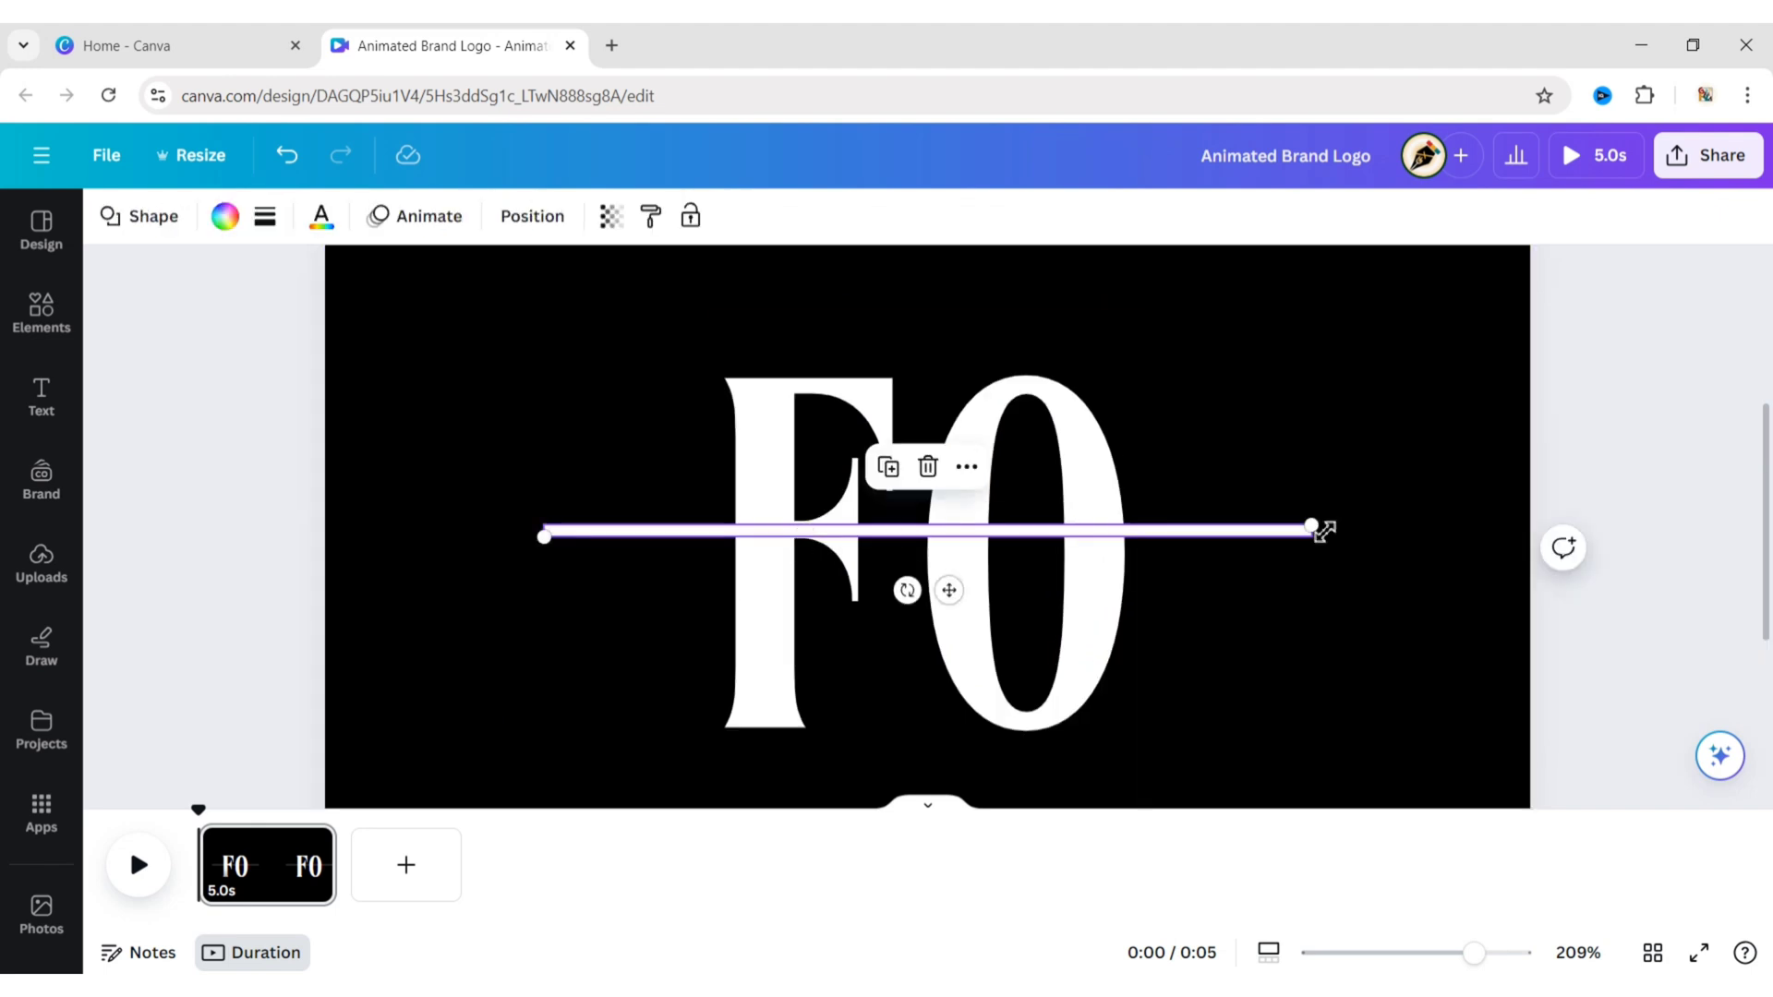
pyautogui.moveTo(1324, 532); pyautogui.dragTo(1317, 525)
pyautogui.moveTo(546, 542); pyautogui.dragTo(550, 533)
# Step: Extend the line's right end further past the letters, keeping it level
pyautogui.click(1330, 581)
pyautogui.moveTo(1315, 529); pyautogui.dragTo(1321, 527)
pyautogui.click(1348, 654)
pyautogui.keyDown('ctrl'); pyautogui.scroll(-3, 1345, 646); pyautogui.keyUp('ctrl')
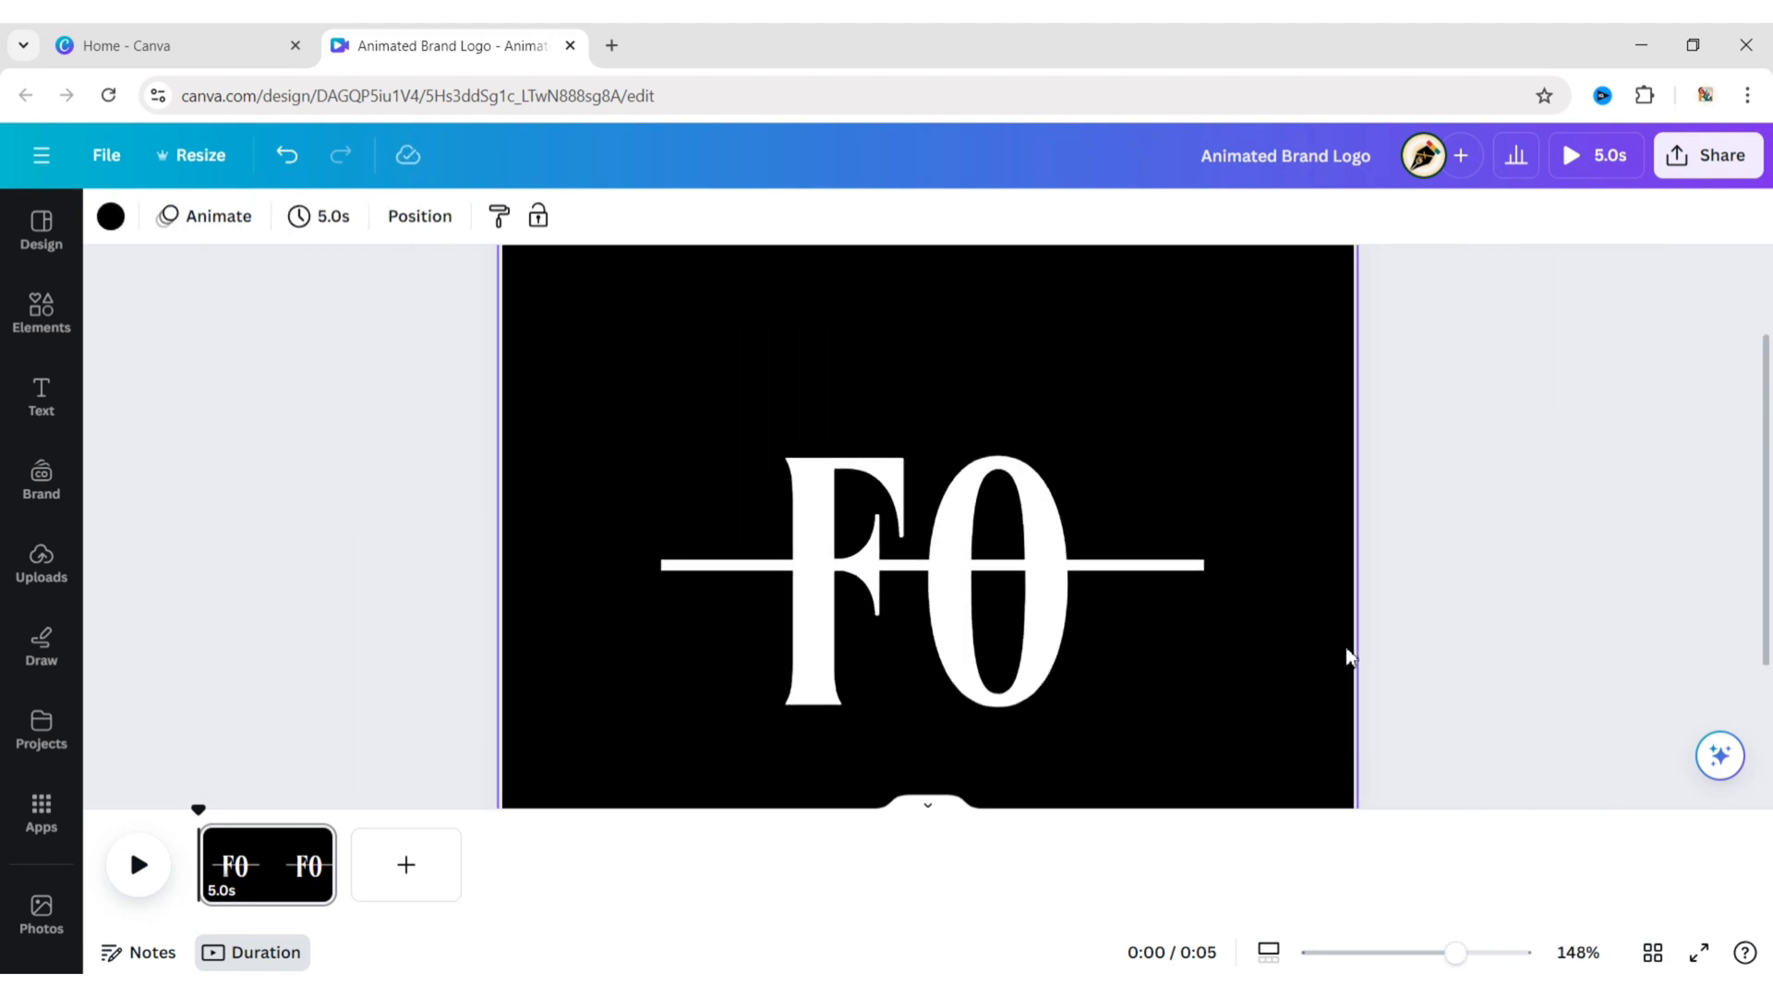
pyautogui.keyDown('ctrl'); pyautogui.scroll(-4, 1384, 590); pyautogui.keyUp('ctrl')
pyautogui.keyDown('ctrl'); pyautogui.scroll(2, 1382, 590); pyautogui.keyUp('ctrl')
pyautogui.click(1341, 582)
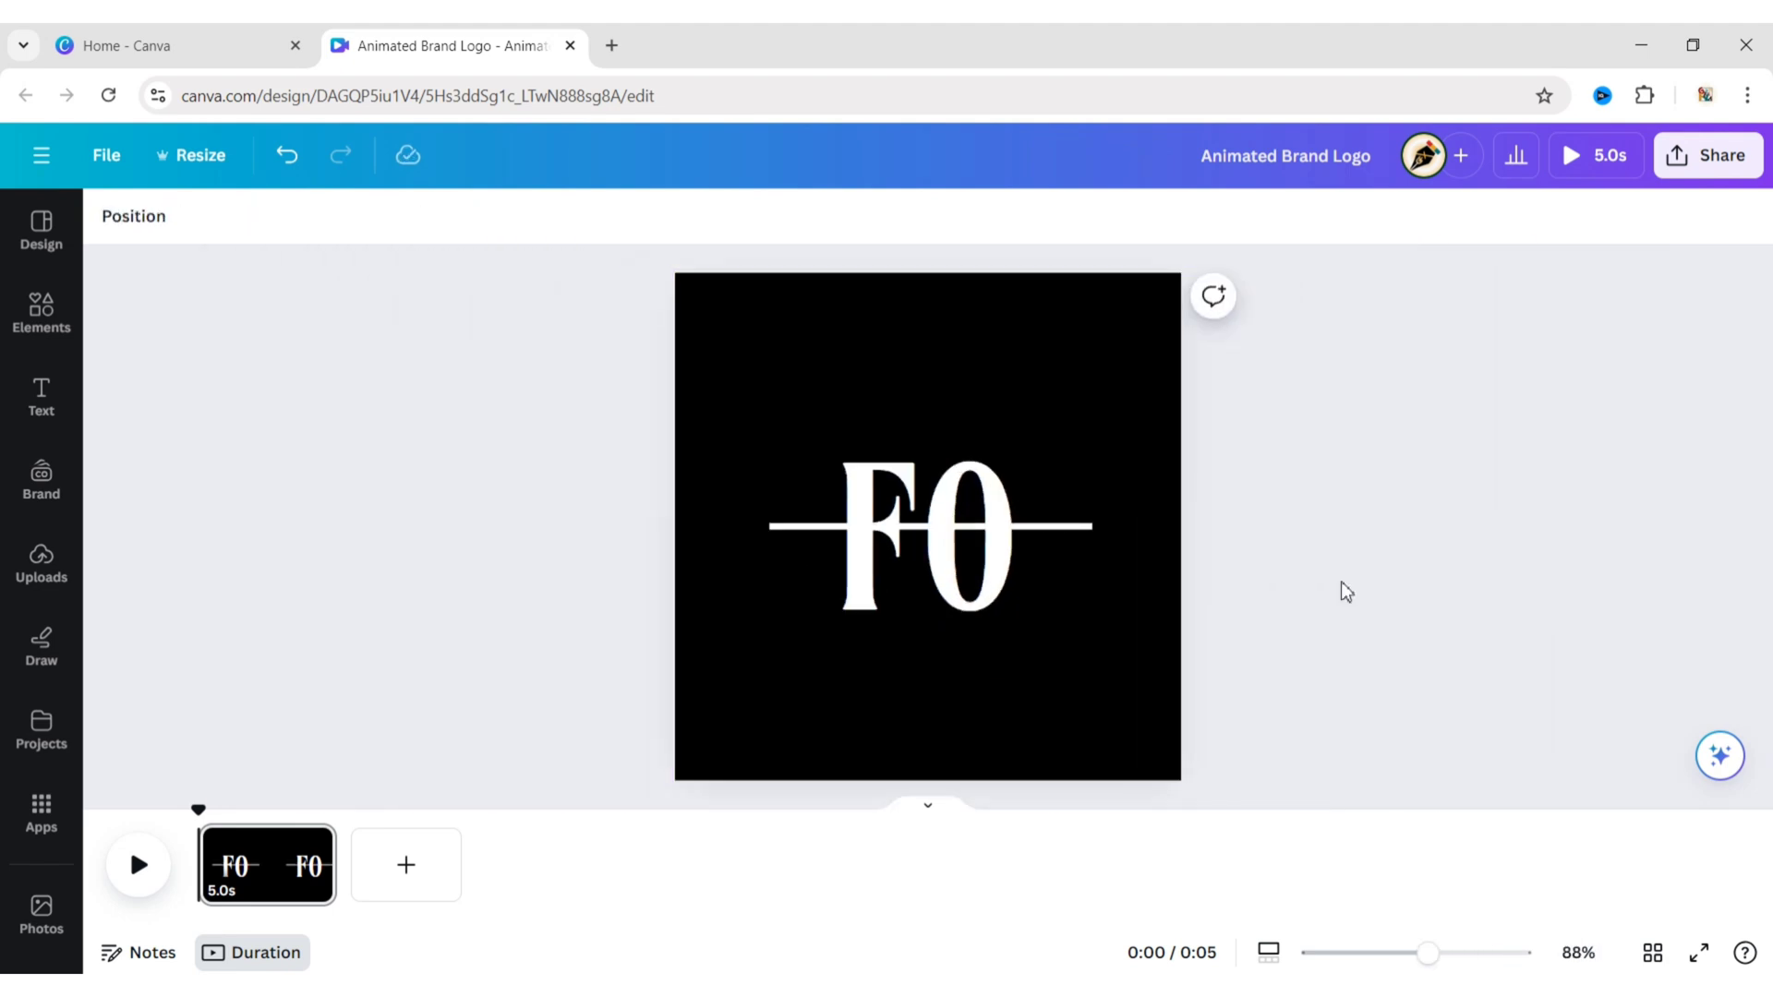
# Step: Download the page as Animated Brand Logo.png with a transparent background
pyautogui.click(1708, 155)
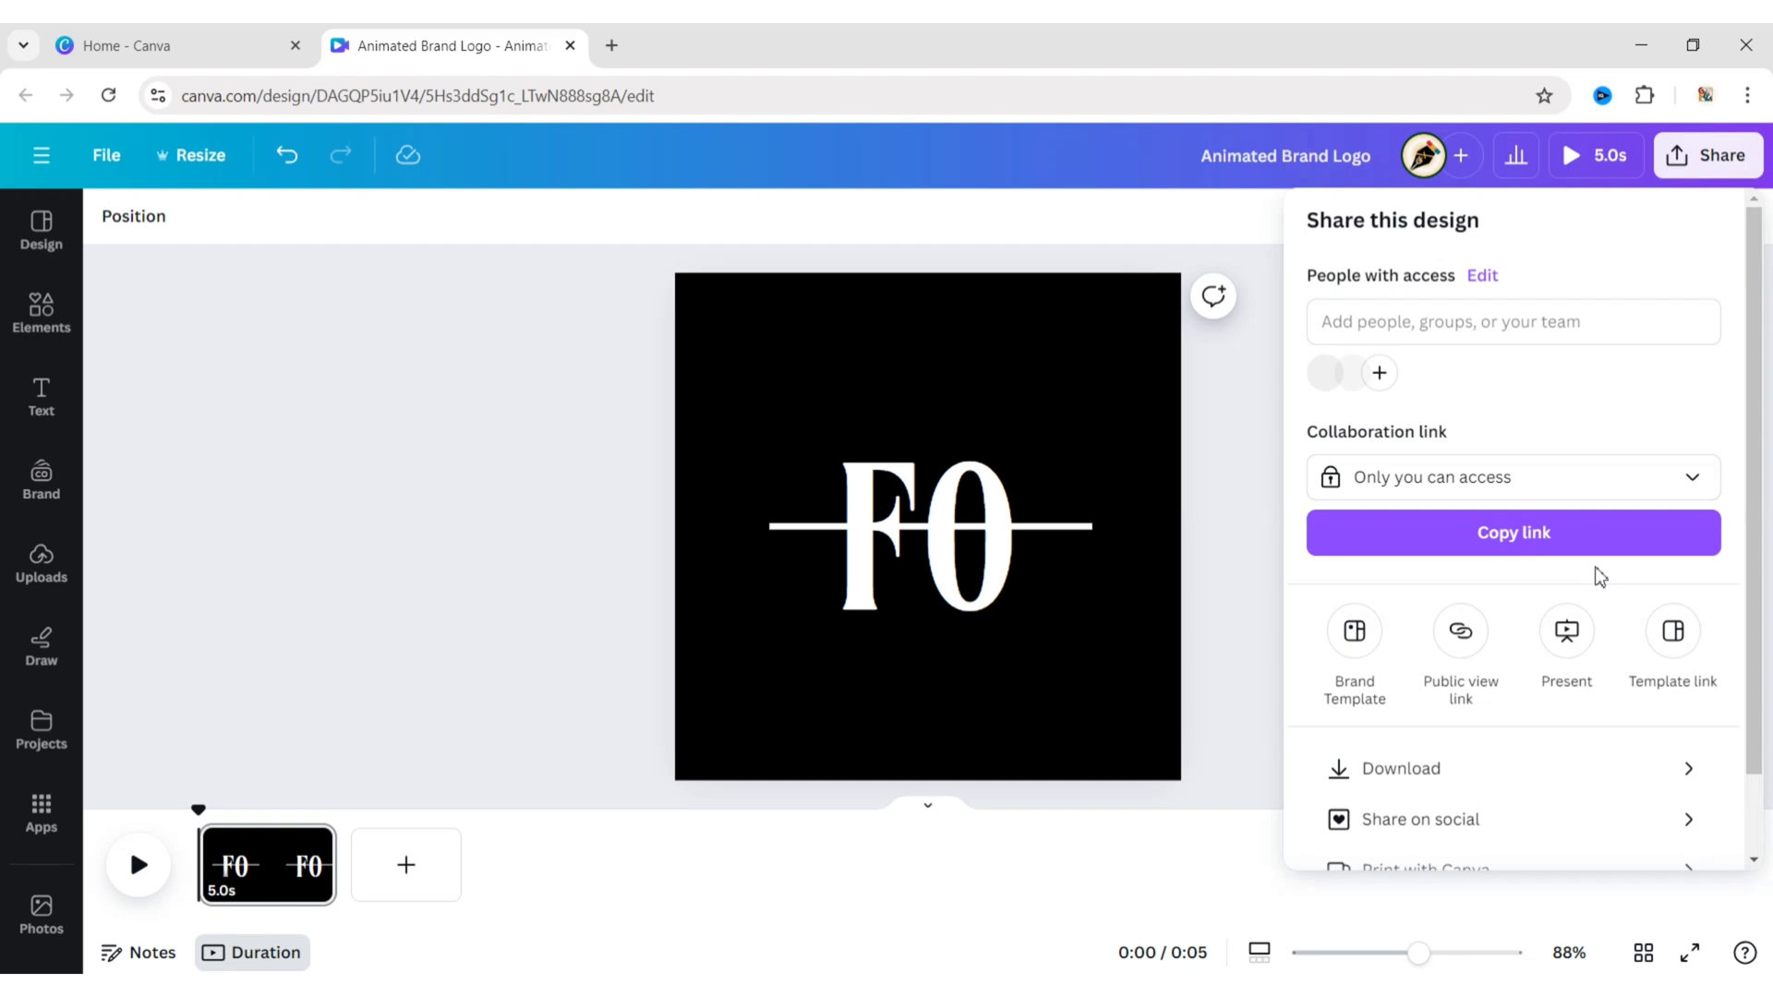
pyautogui.click(1508, 765)
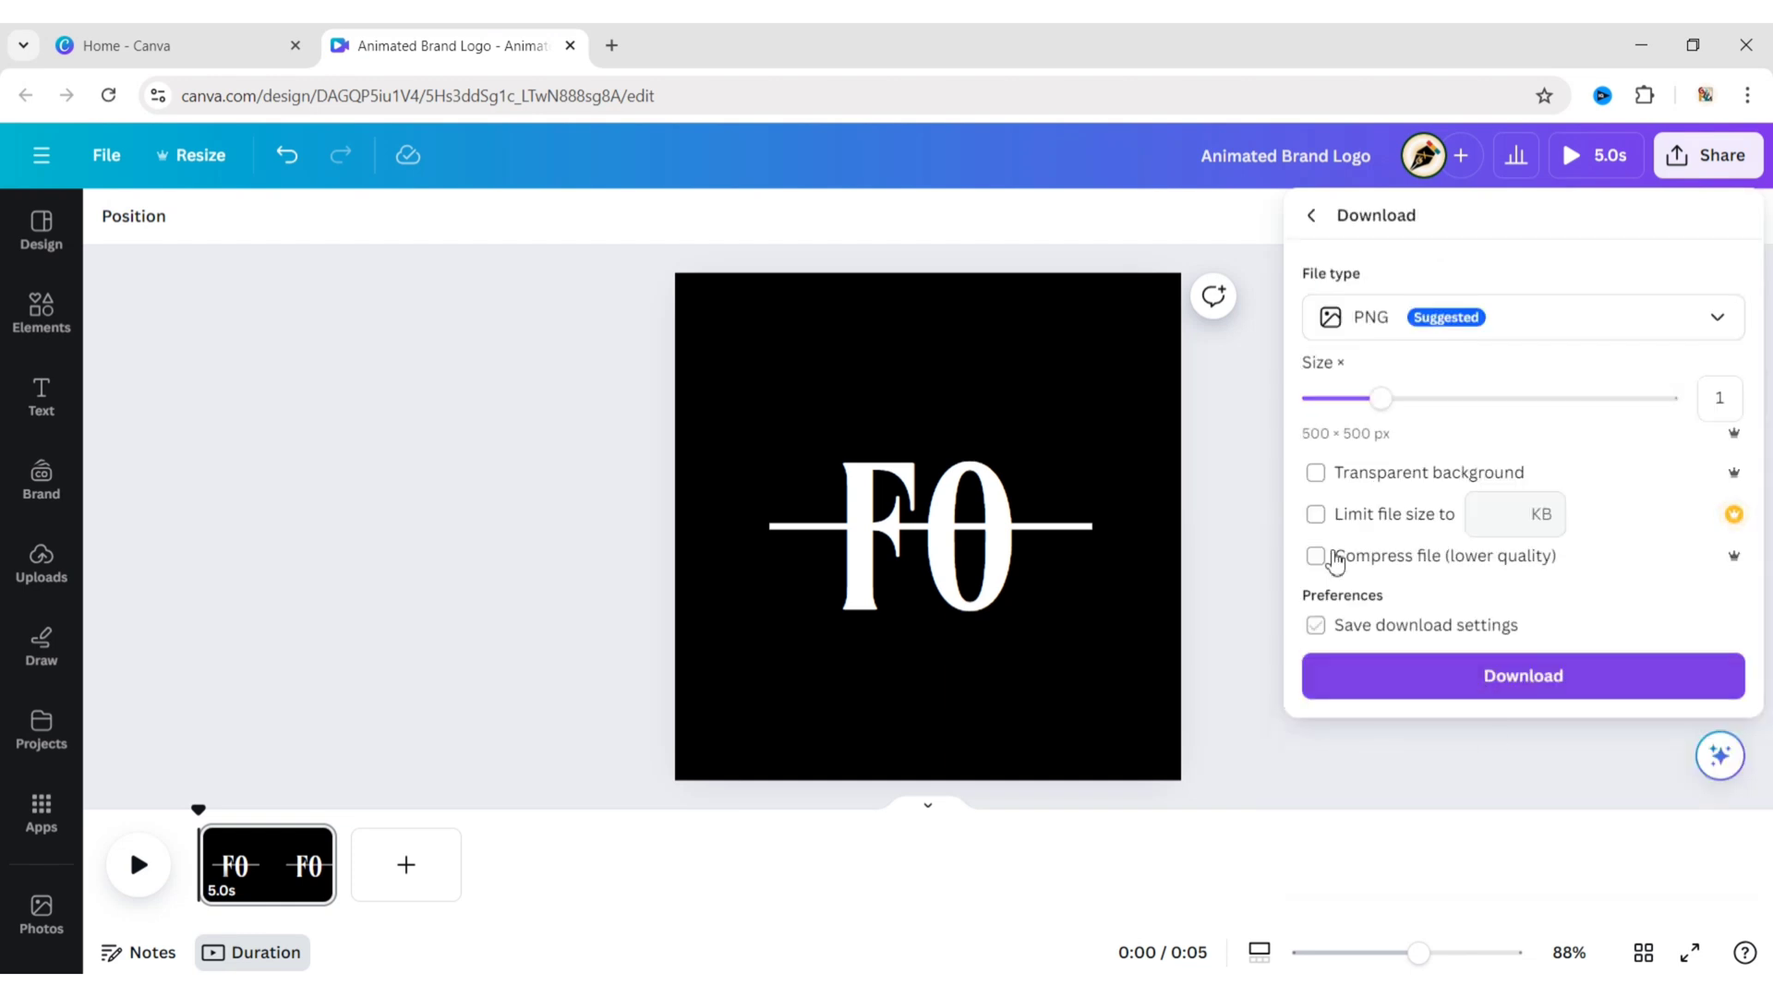
pyautogui.click(1316, 474)
pyautogui.click(1484, 677)
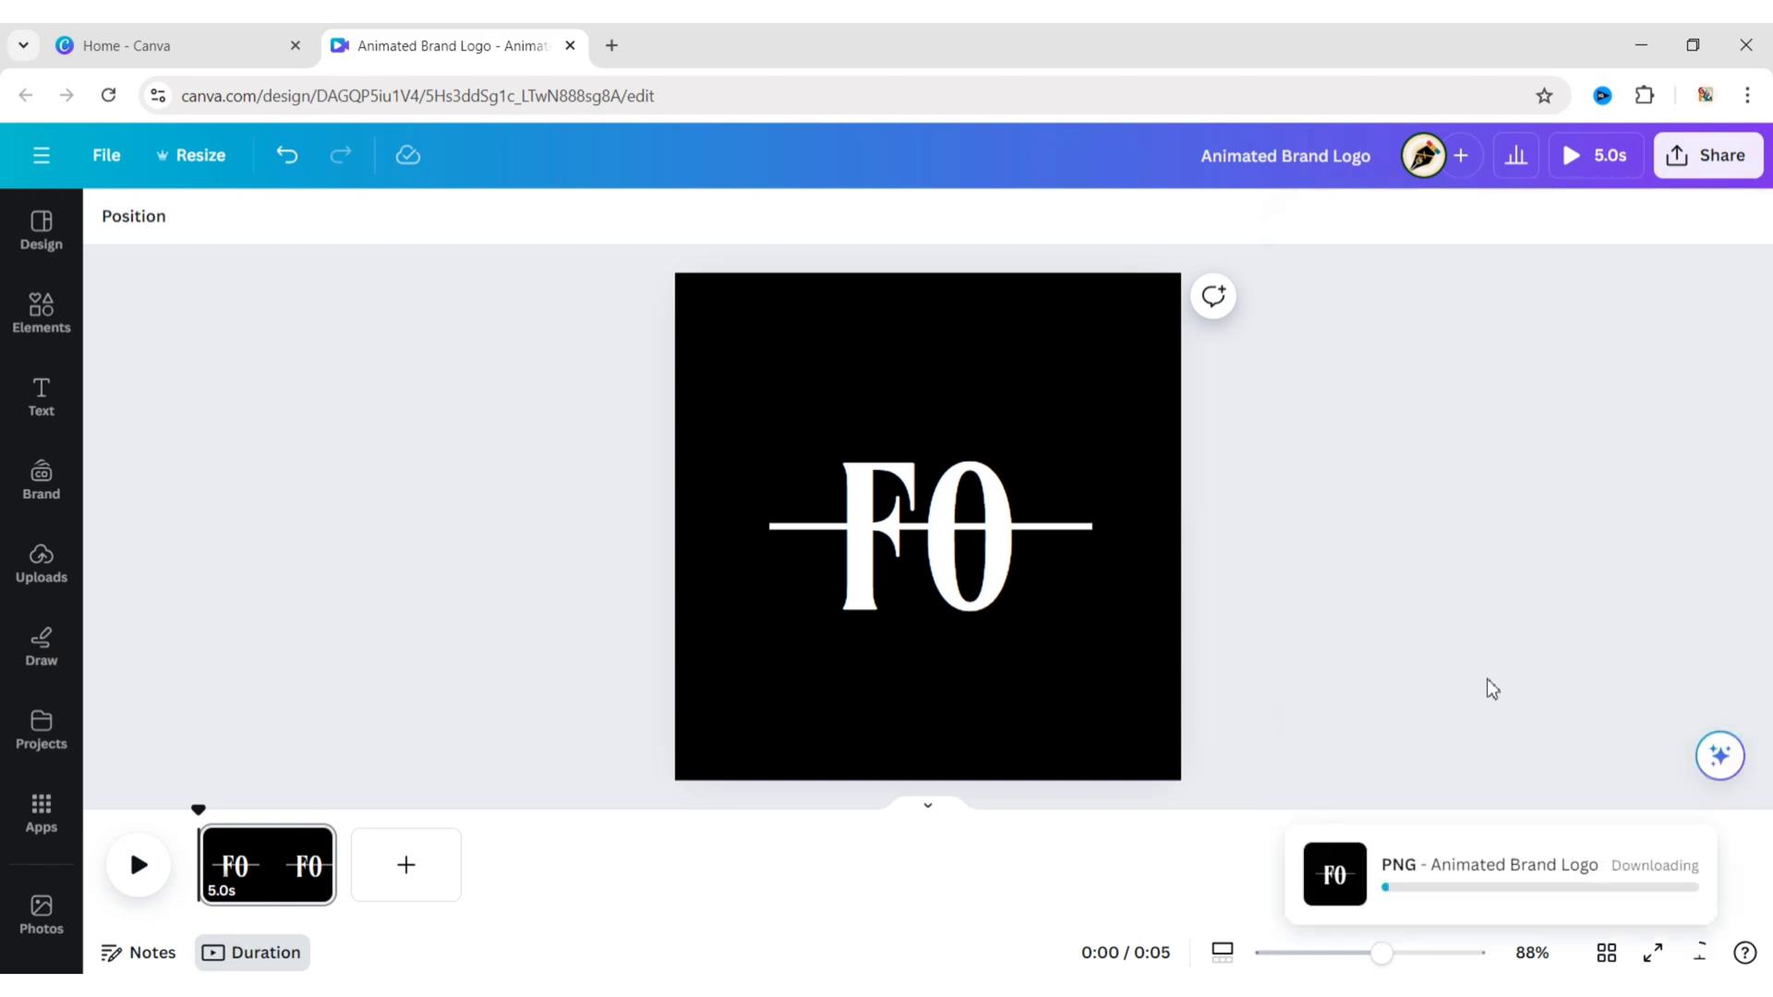
pyautogui.click(1245, 379)
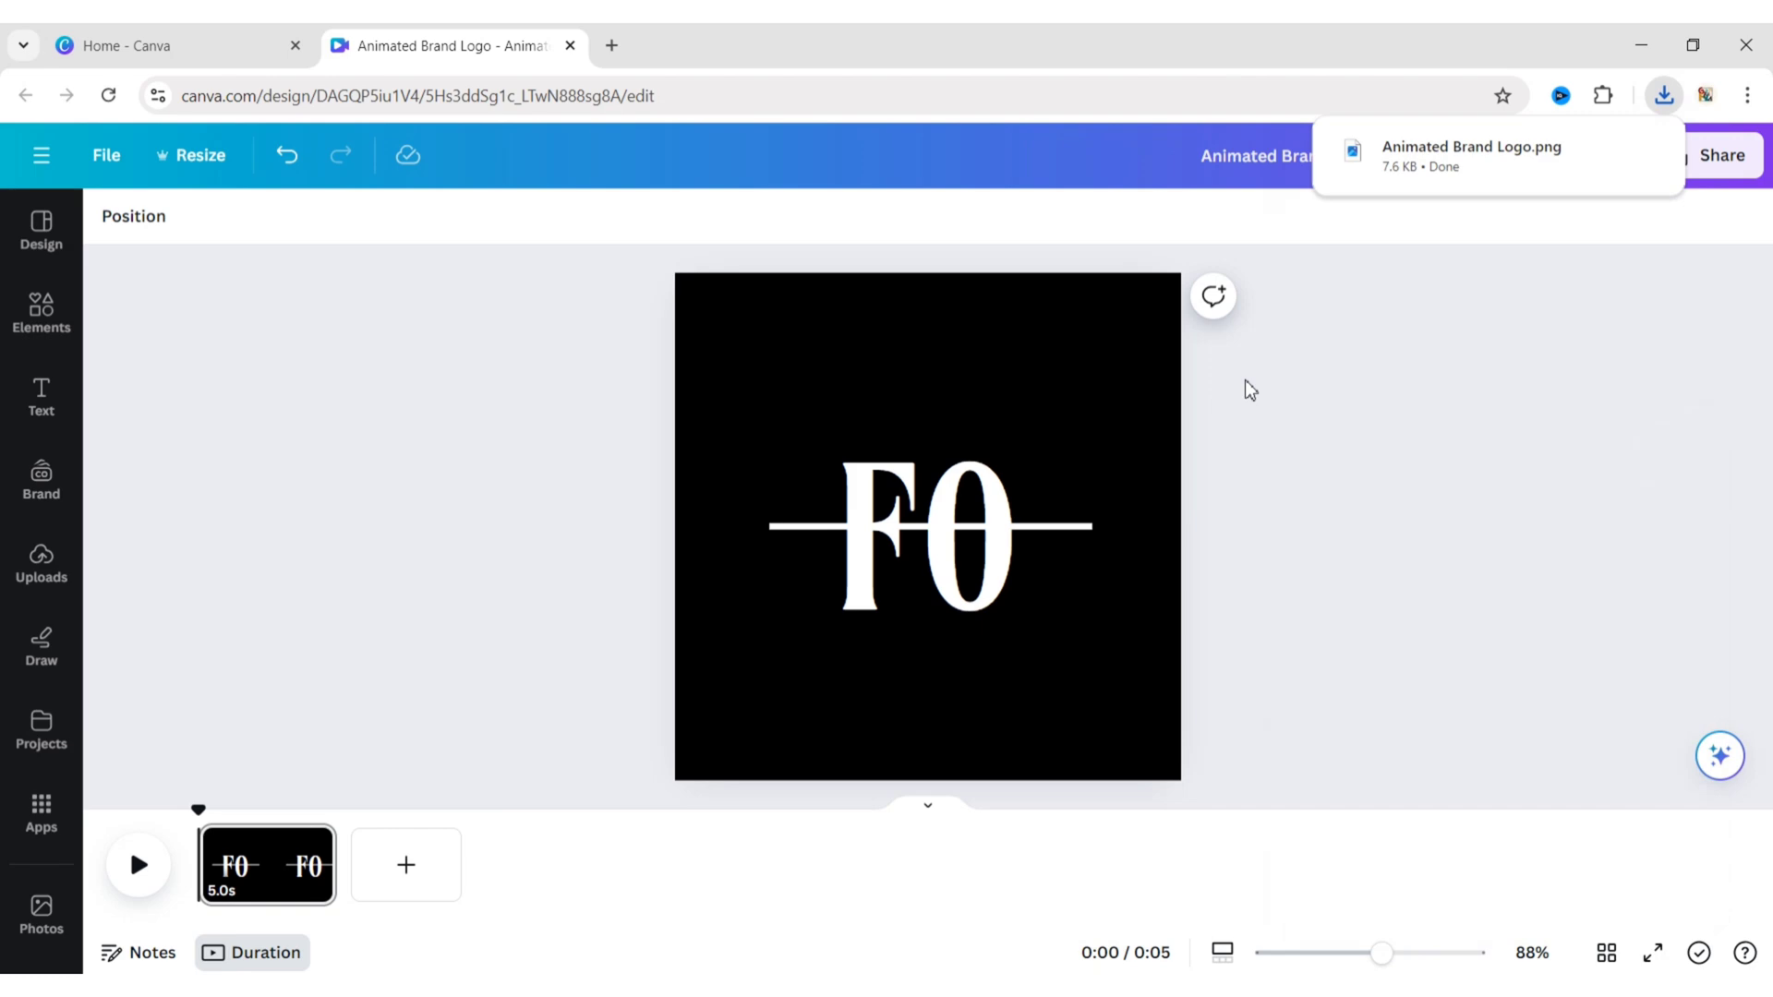
# Step: Add a second page and place the uploaded logo PNG on it
pyautogui.click(442, 869)
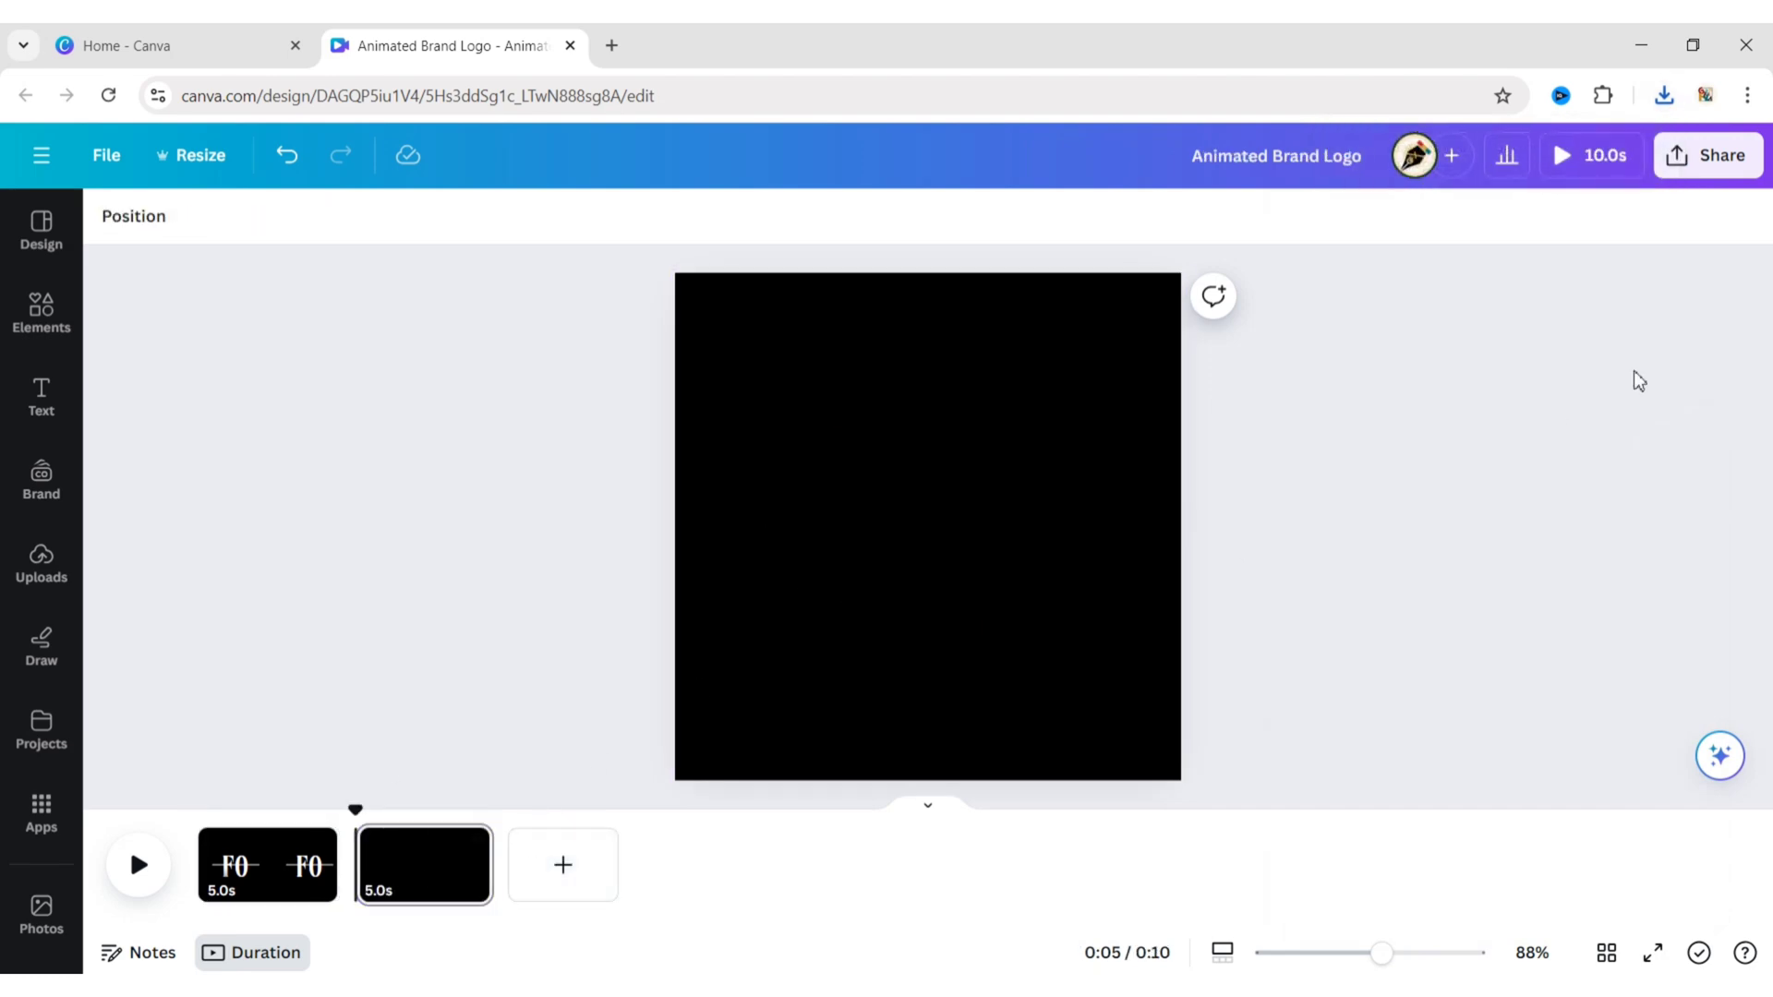
pyautogui.click(1663, 95)
pyautogui.moveTo(1510, 205); pyautogui.dragTo(605, 529)
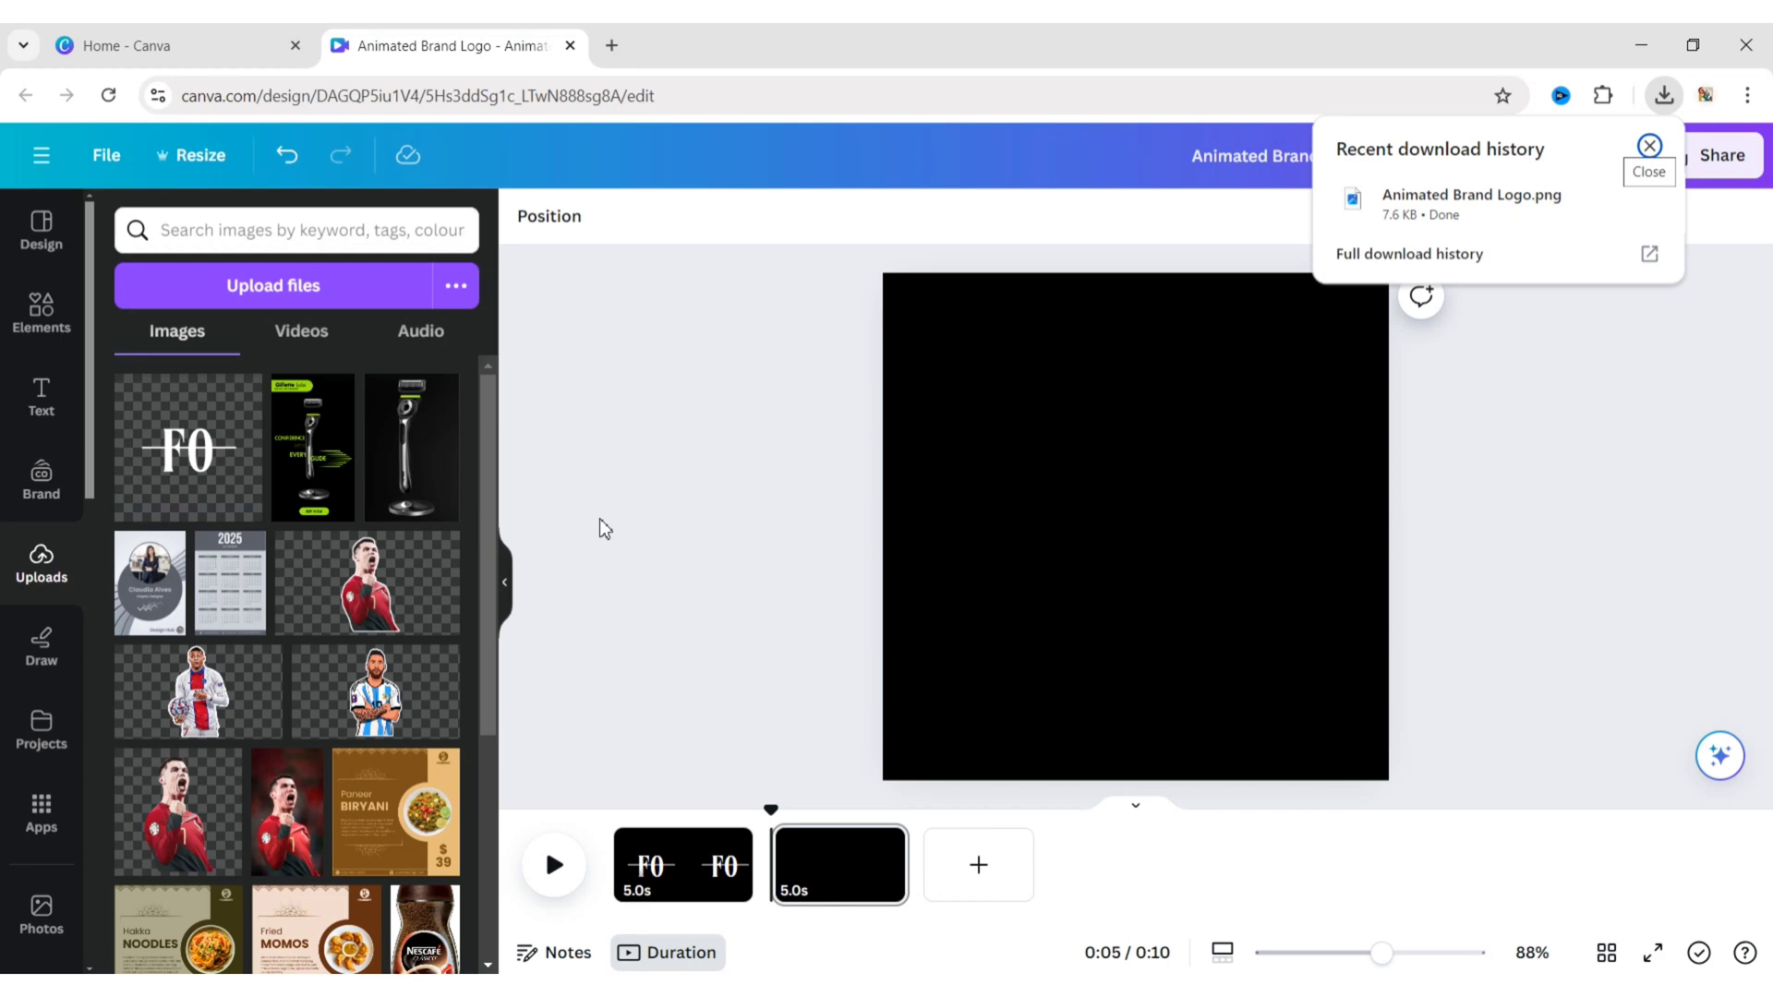
pyautogui.click(633, 518)
pyautogui.click(263, 508)
# Step: Enlarge the logo image to fill the page and crop it to the top half
pyautogui.click(504, 582)
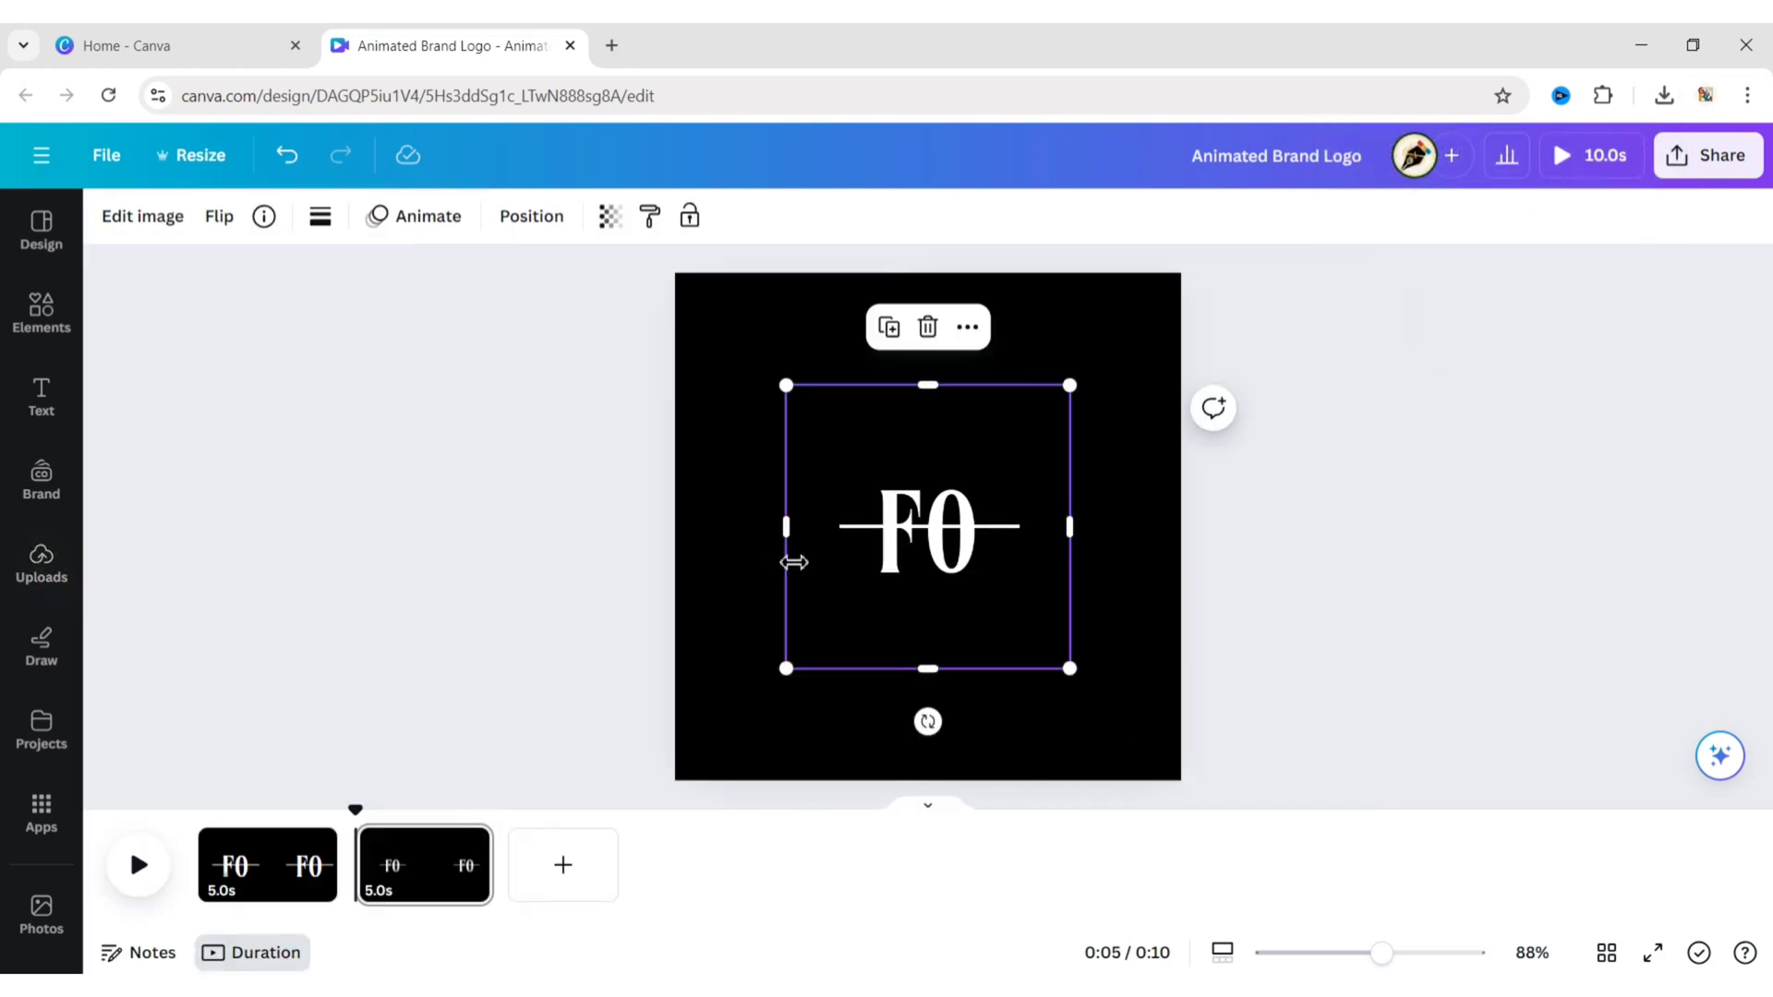
pyautogui.moveTo(891, 514); pyautogui.dragTo(782, 404)
pyautogui.moveTo(957, 559); pyautogui.dragTo(1160, 800)
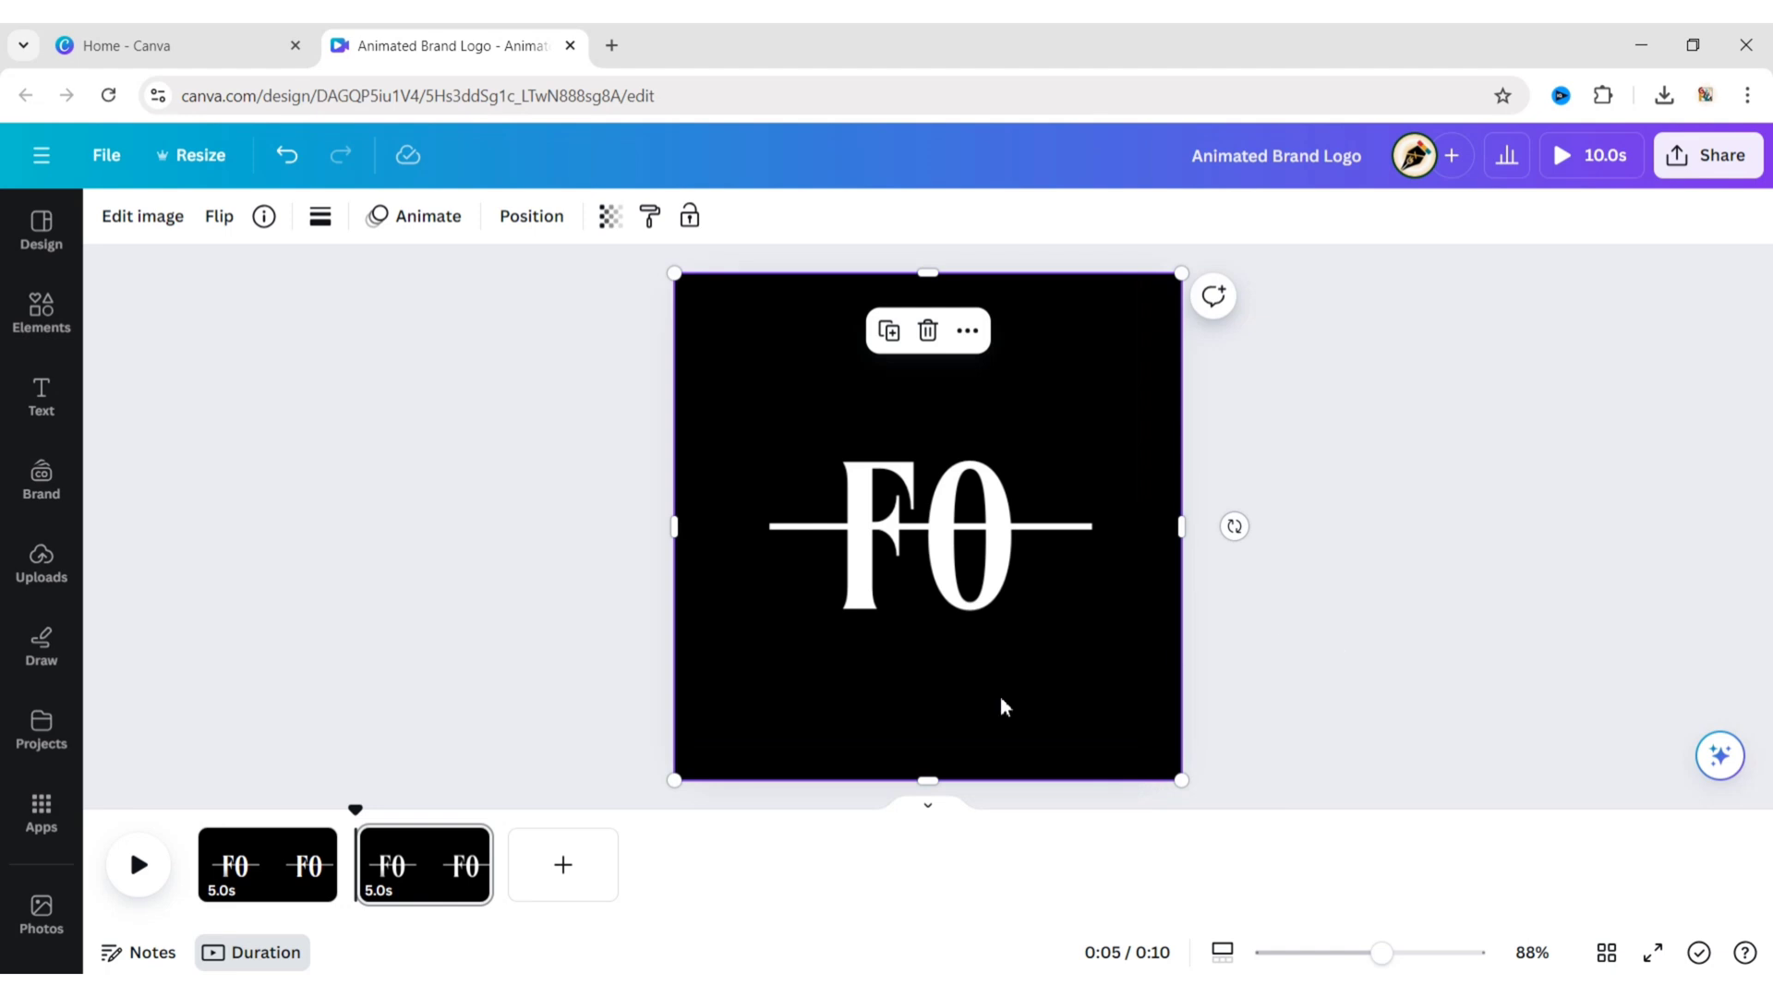
pyautogui.moveTo(924, 780); pyautogui.dragTo(928, 439)
# Step: Duplicate the image and crop the copy to the logo's lower half
pyautogui.click(905, 587)
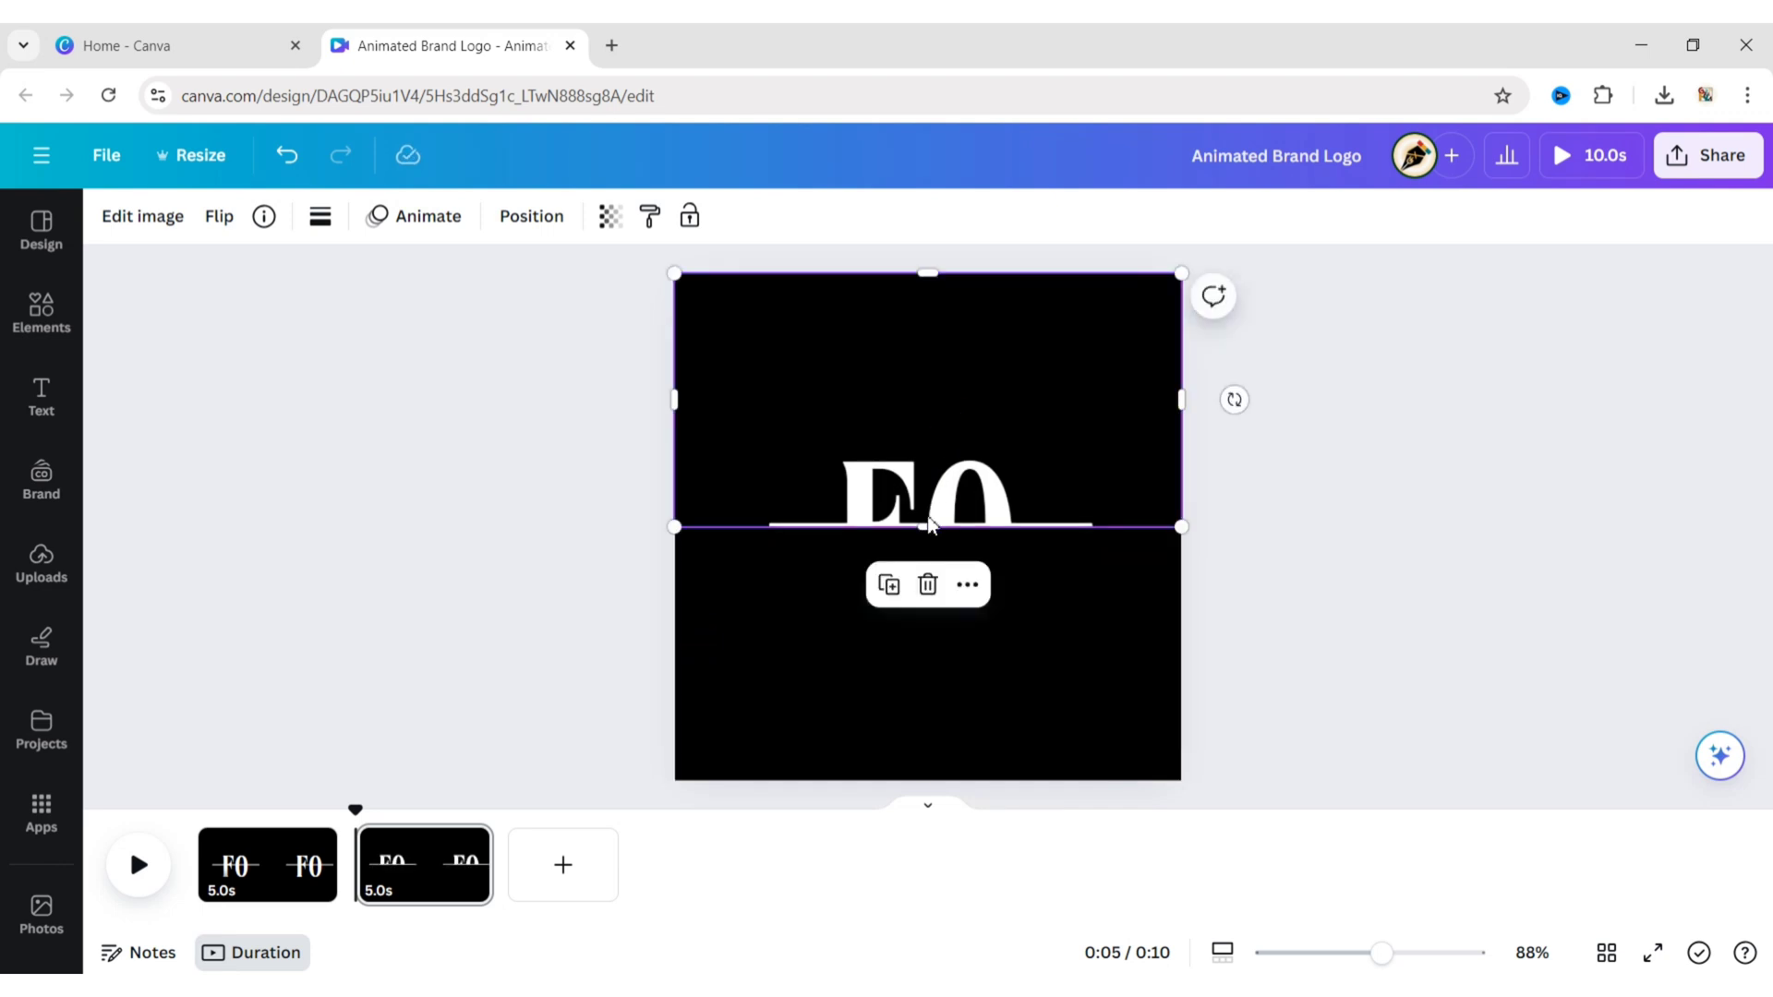
pyautogui.moveTo(928, 525); pyautogui.dragTo(931, 779)
pyautogui.moveTo(933, 277); pyautogui.dragTo(927, 527)
pyautogui.click(1318, 514)
pyautogui.click(1016, 615)
pyautogui.click(1472, 596)
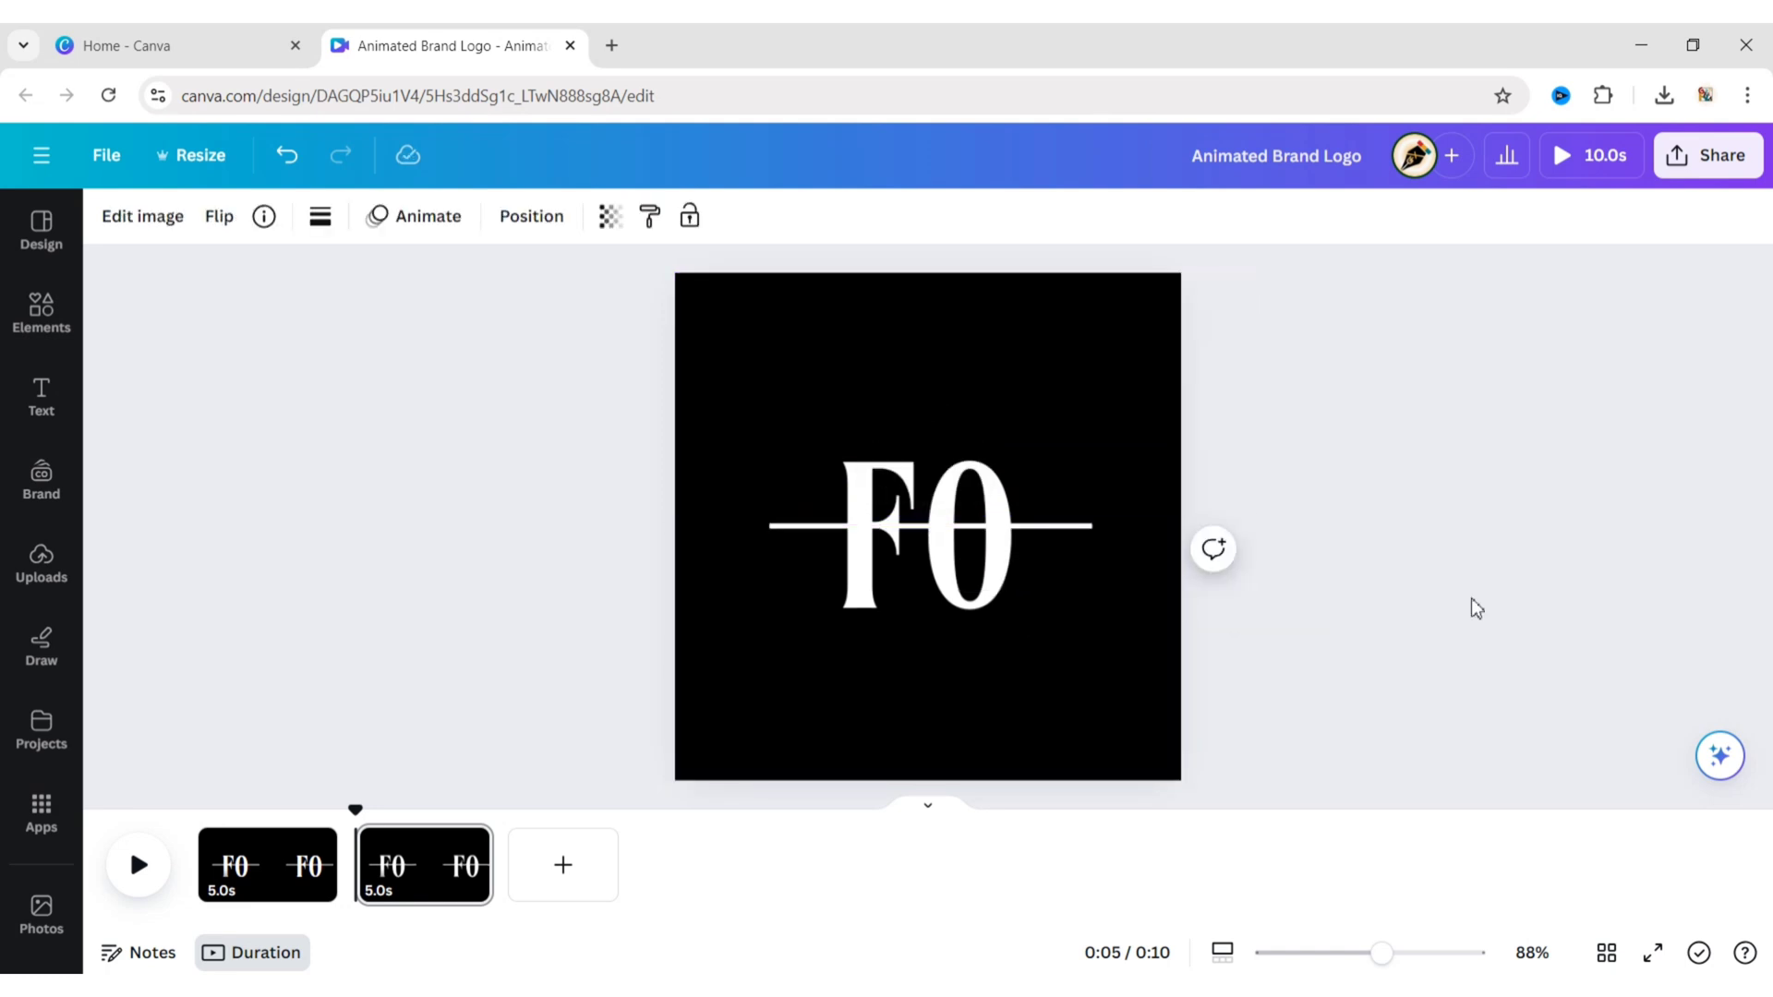
# Step: Add a starry clip from a 'dark star' video search to page 1
pyautogui.click(240, 887)
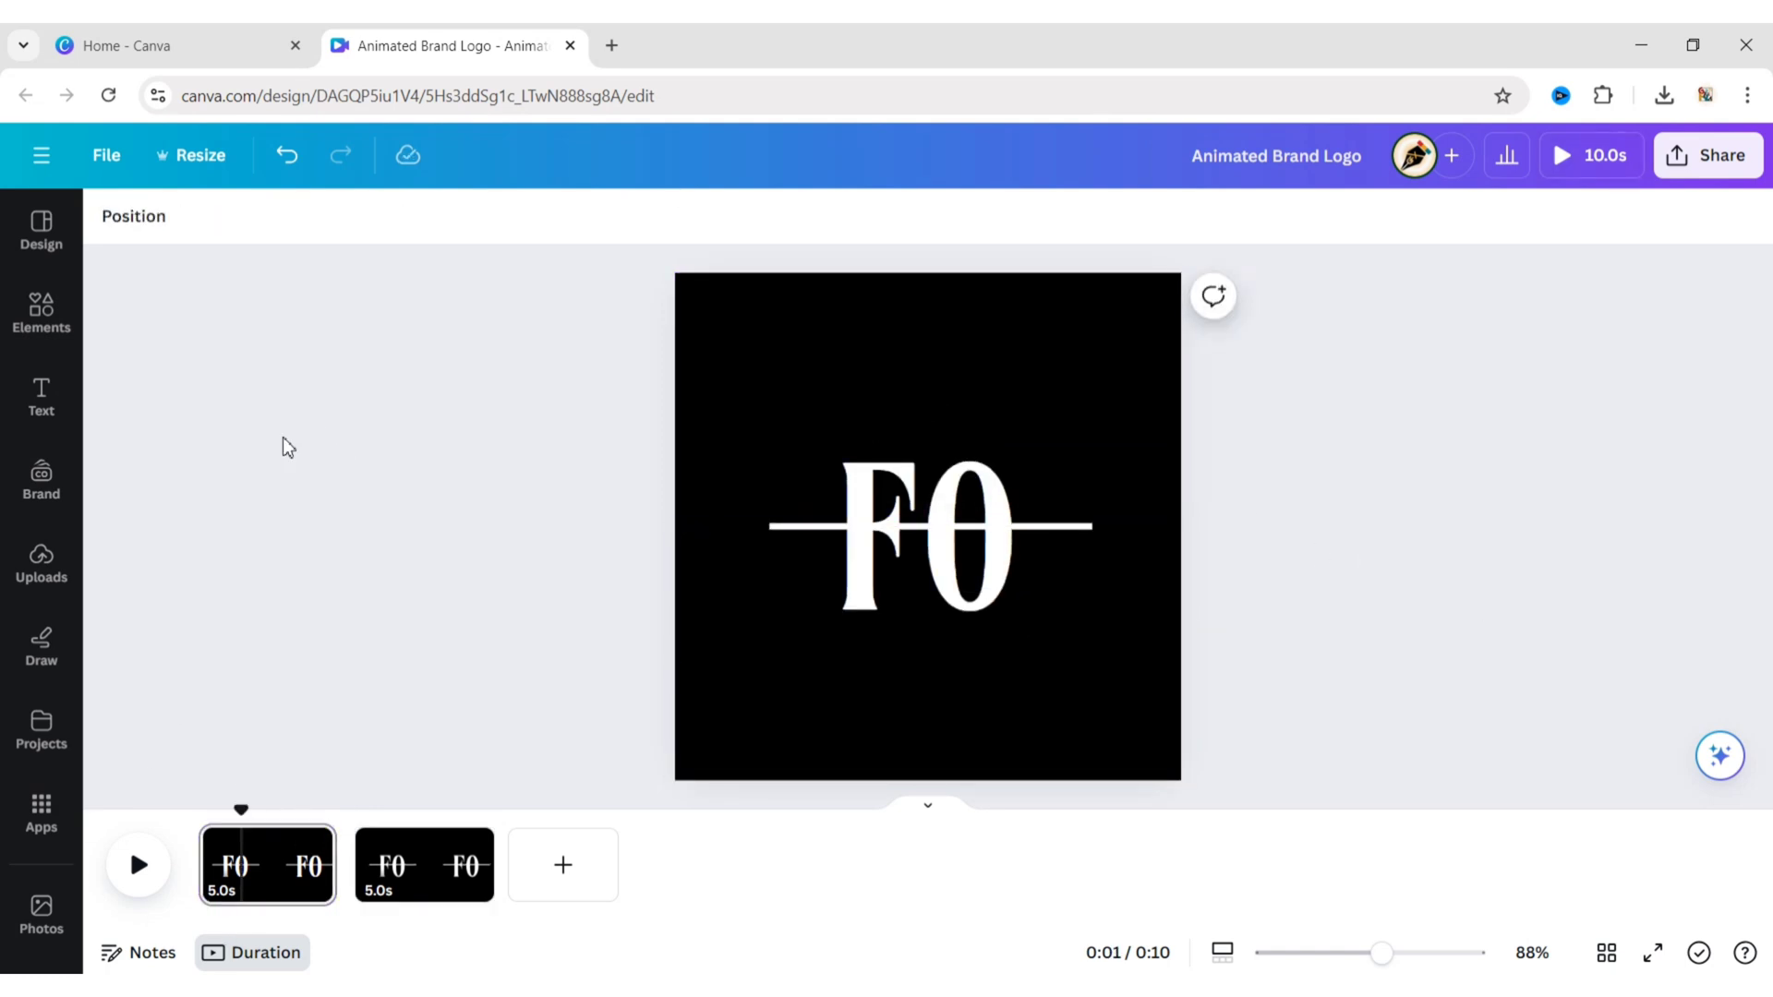
pyautogui.scroll(-4, 34, 487)
pyautogui.click(41, 656)
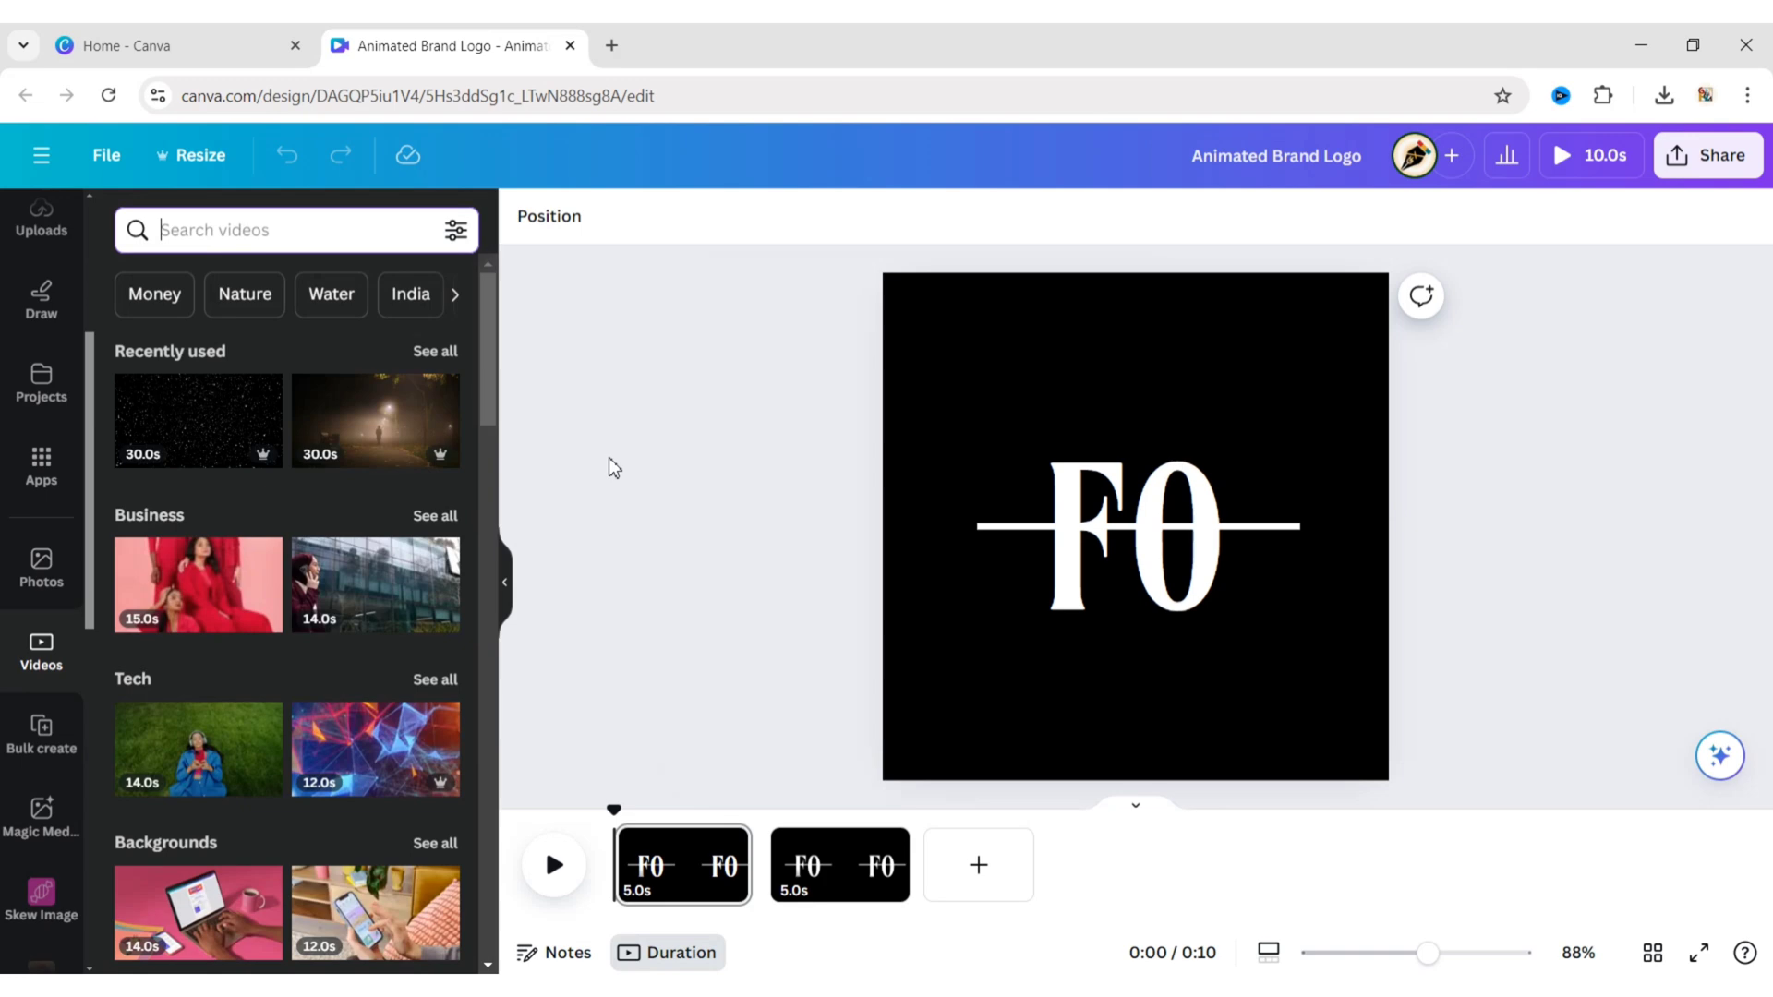
pyautogui.write('dark star')
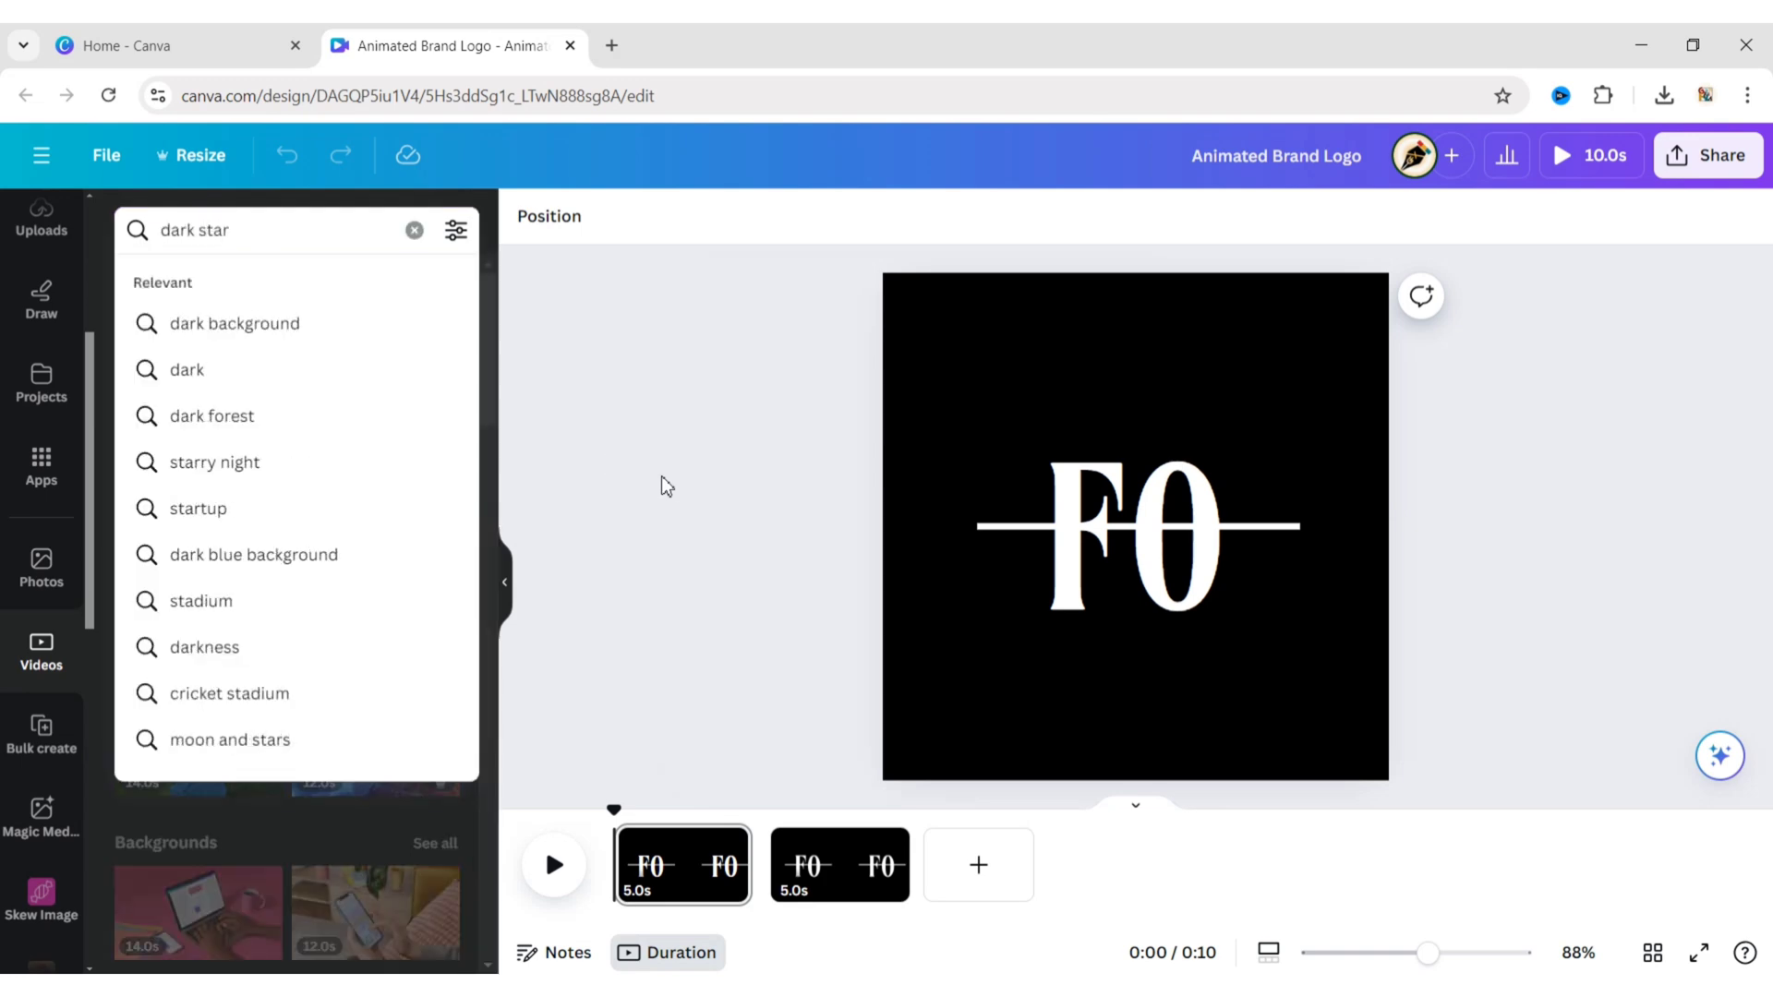
pyautogui.press('Return')
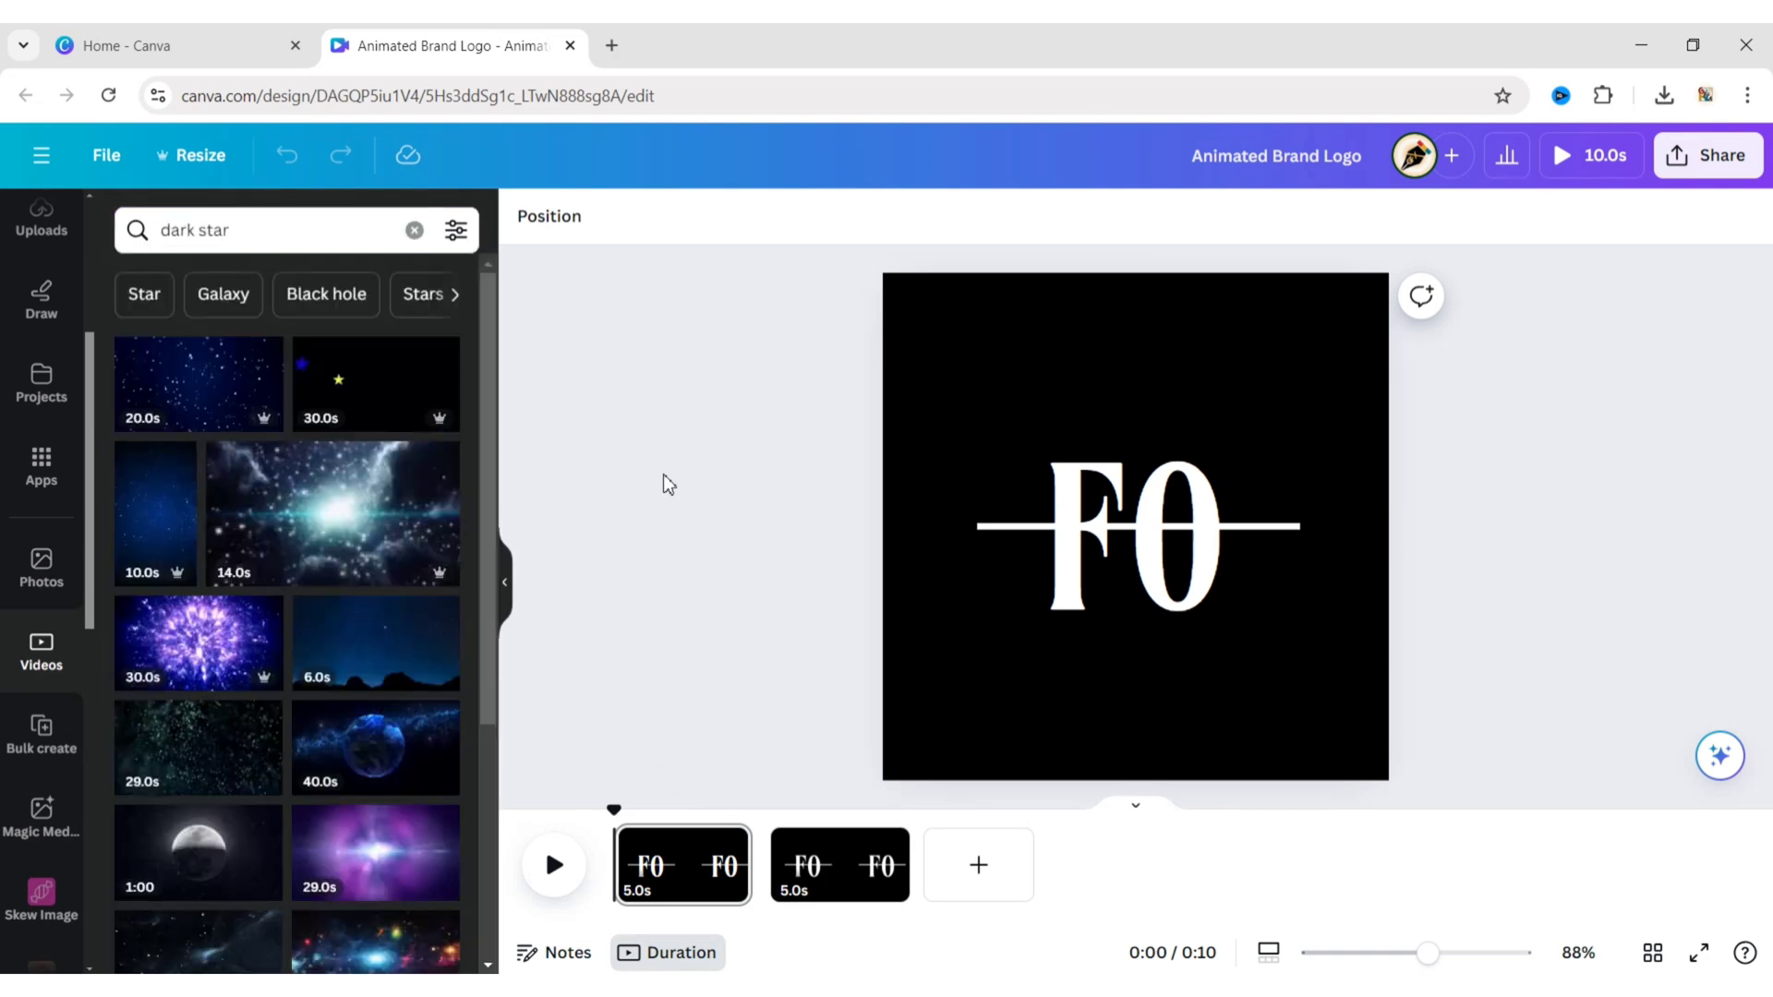
pyautogui.scroll(-10, 358, 513)
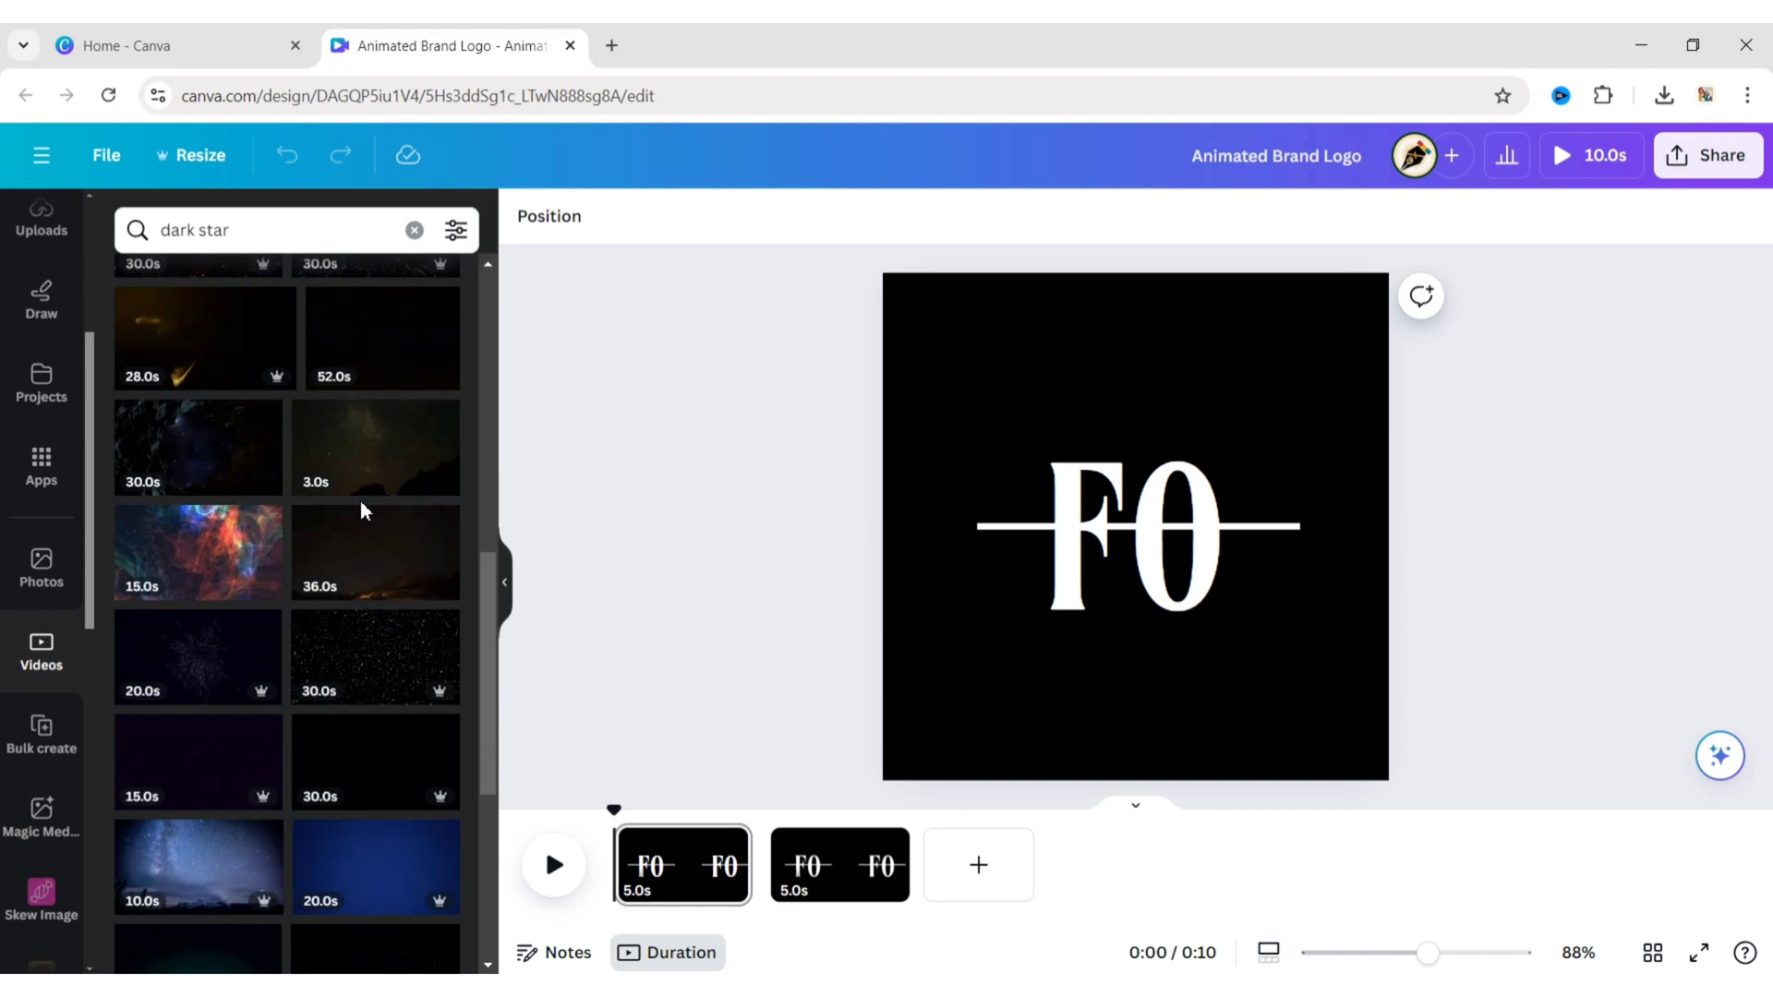
pyautogui.click(368, 661)
pyautogui.click(504, 585)
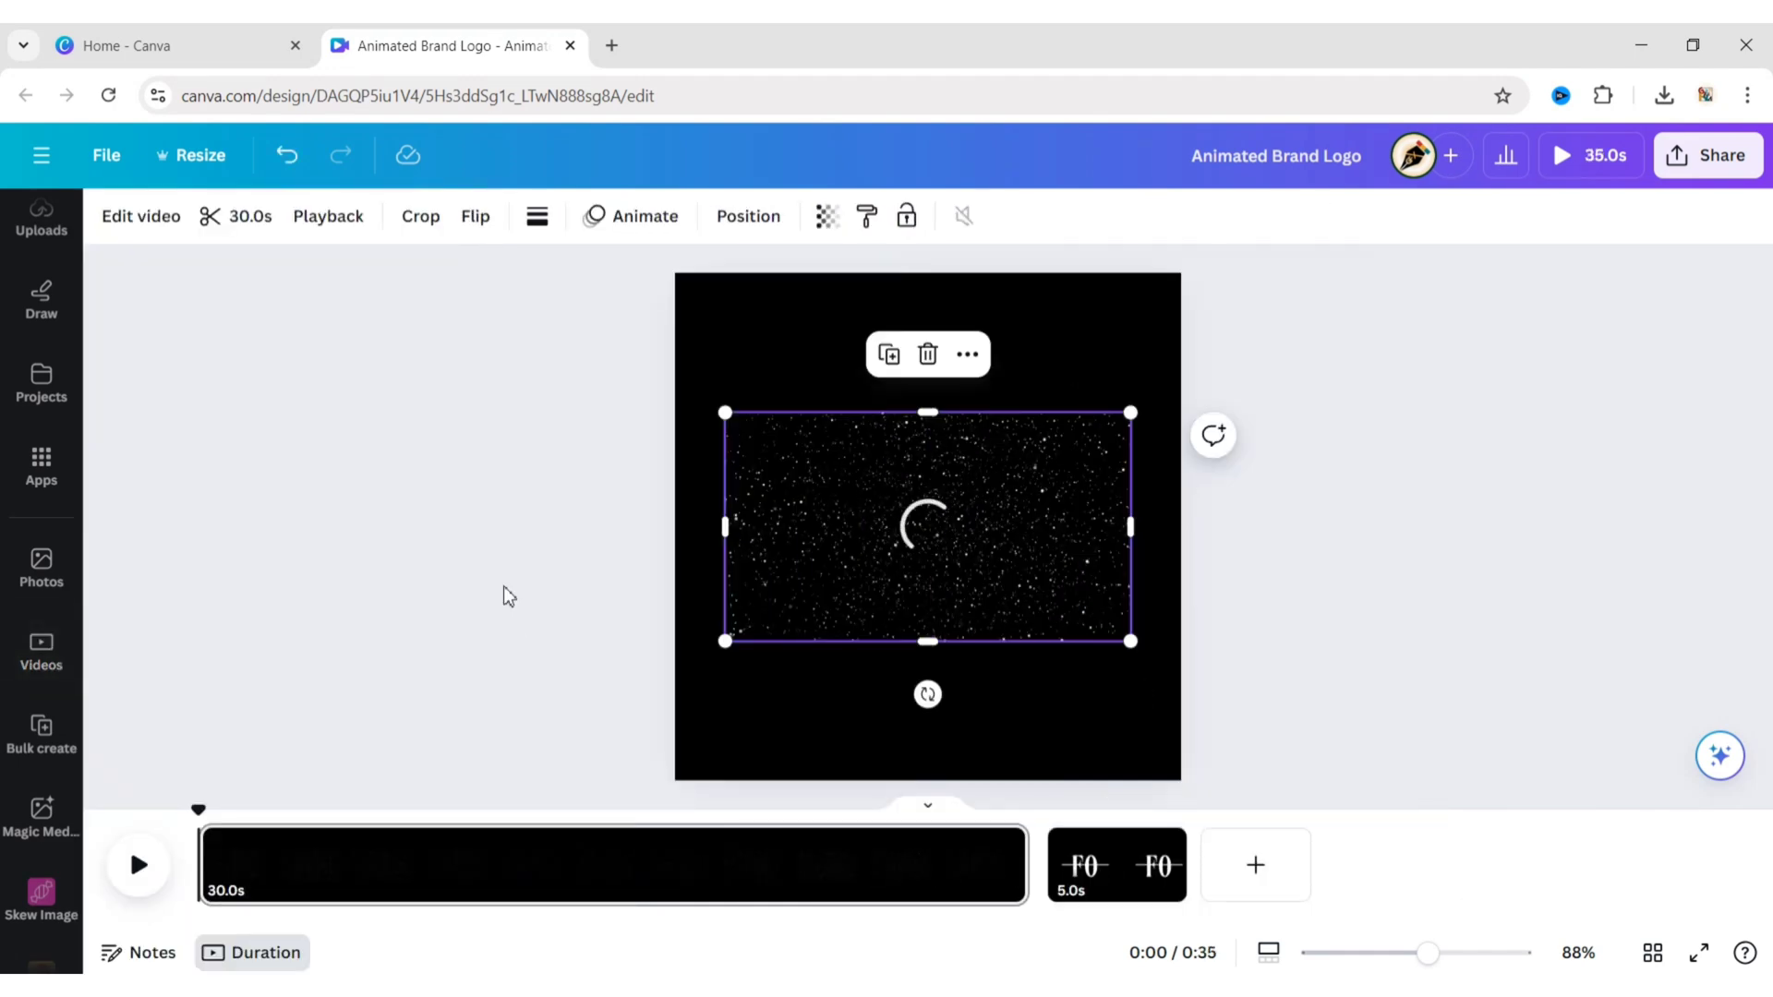
# Step: Trim the starry clip's duration to 5 seconds
pyautogui.click(242, 218)
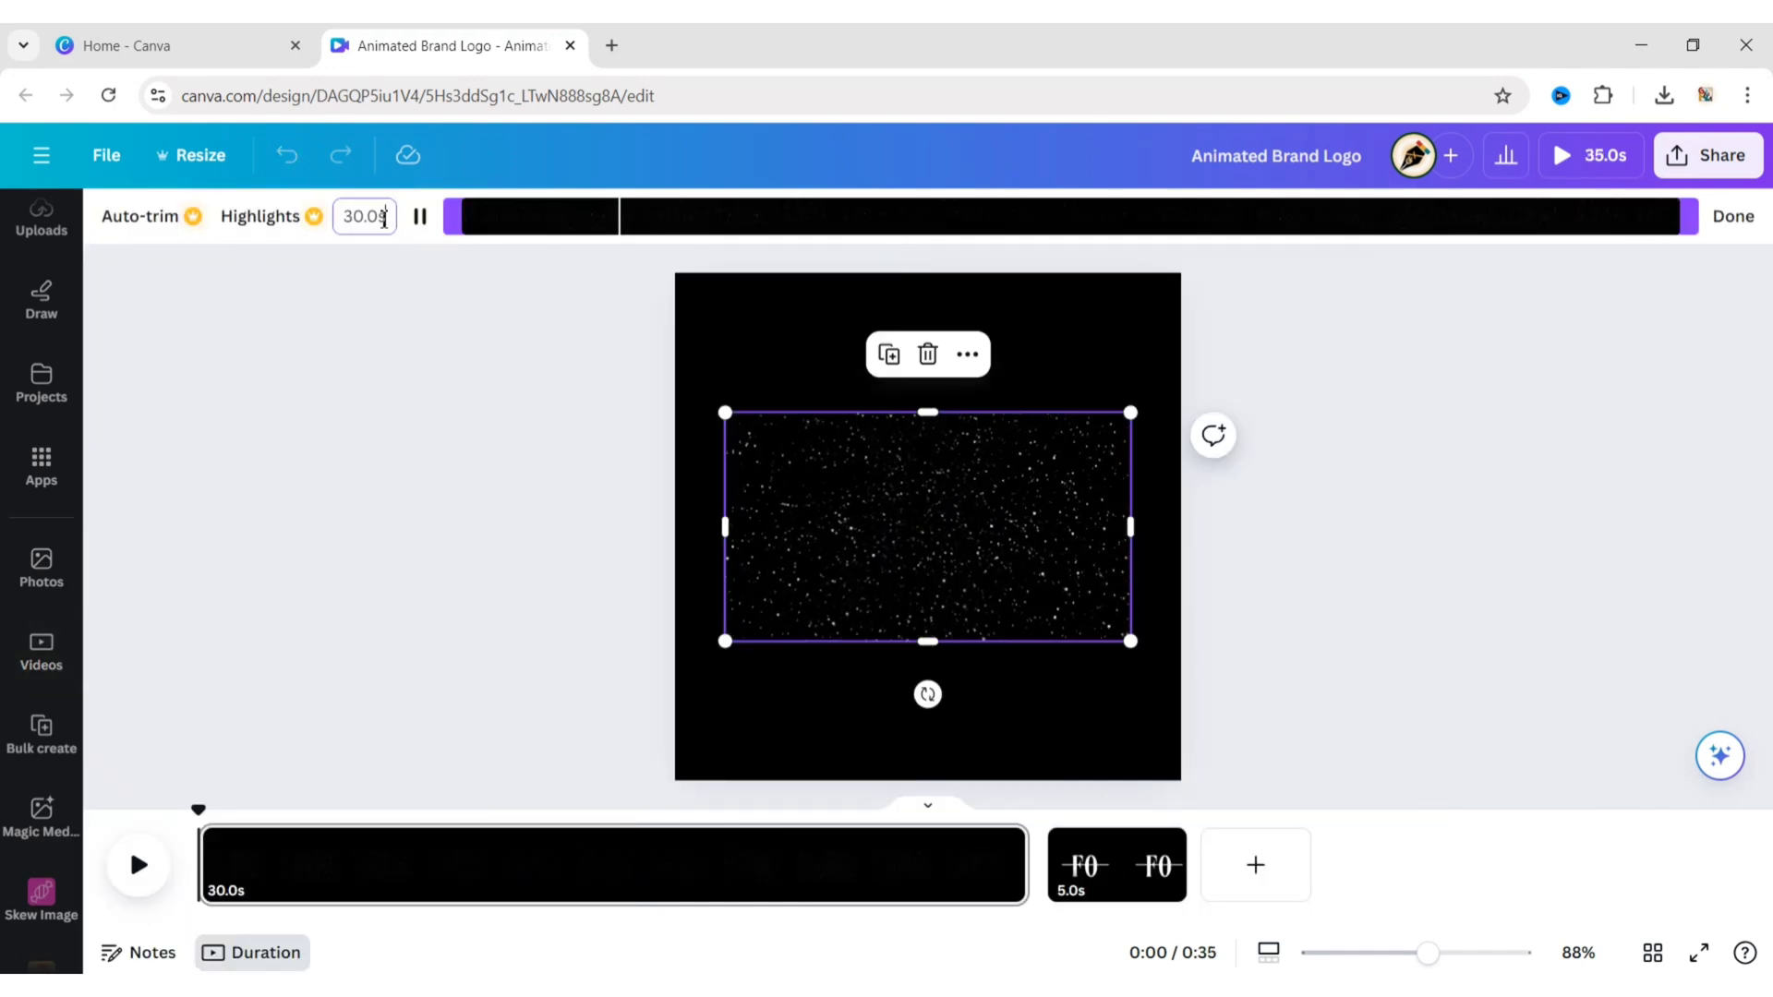
pyautogui.click(344, 216)
pyautogui.write('5s')
pyautogui.press('Return')
pyautogui.click(495, 490)
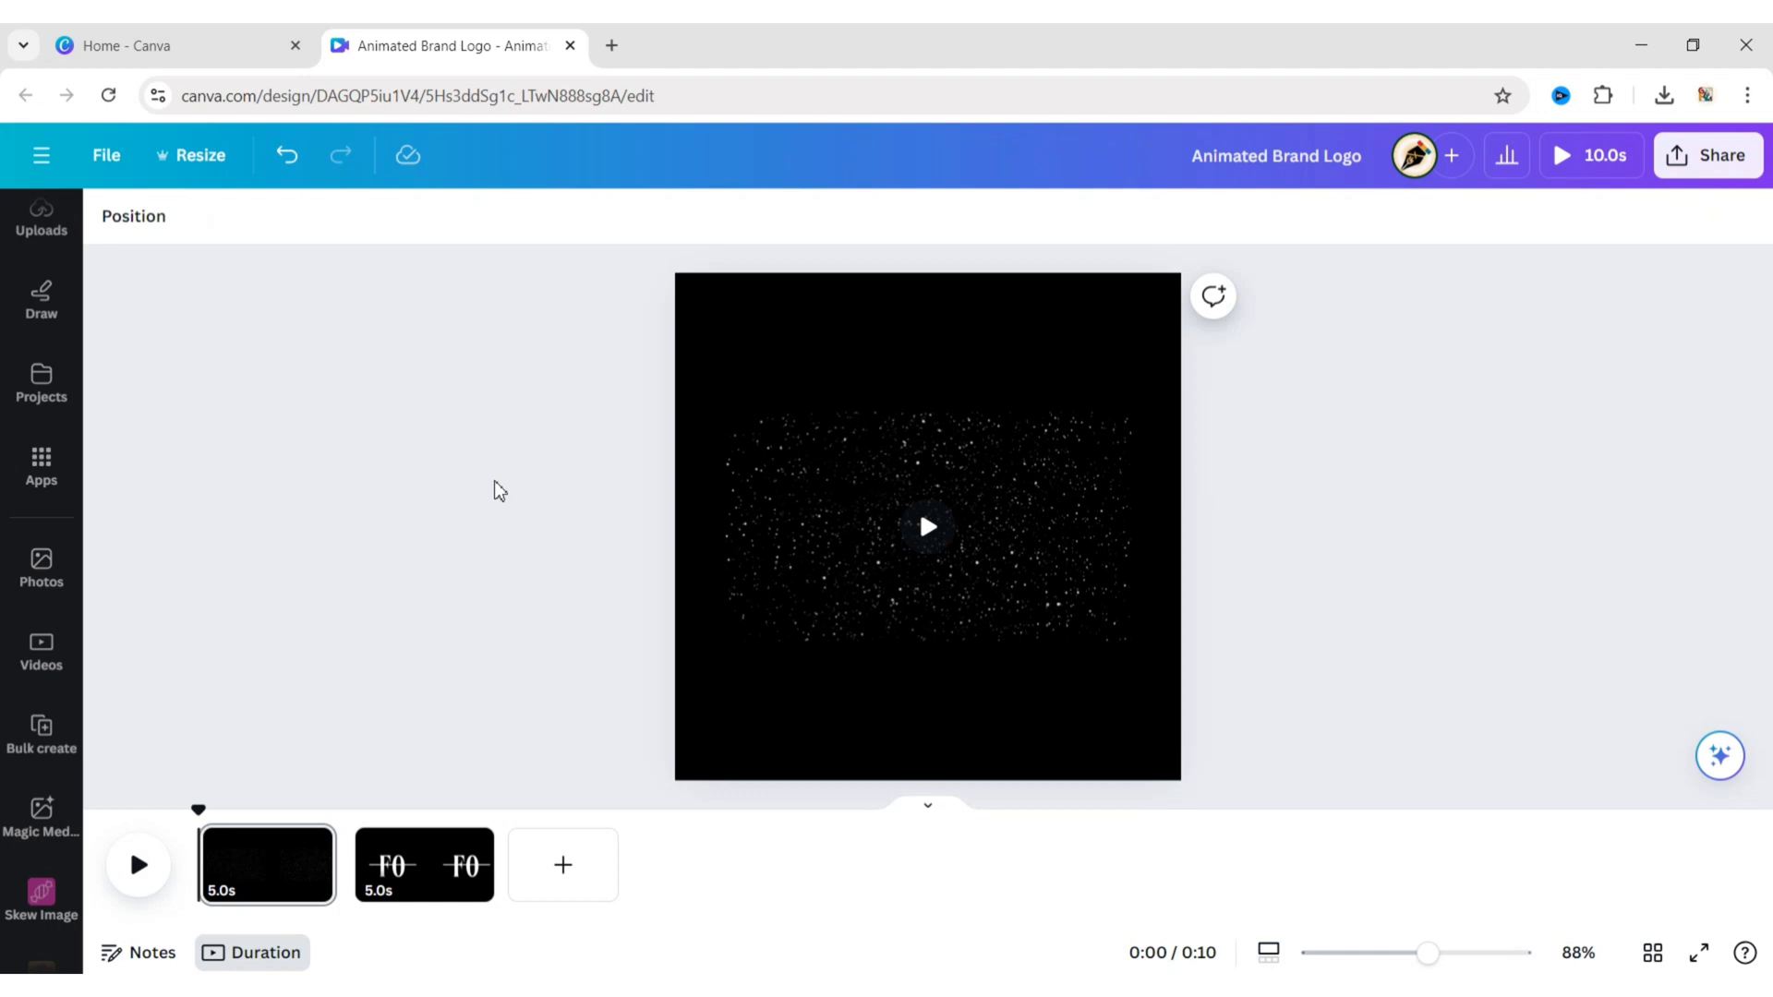
pyautogui.click(868, 501)
# Step: Copy the starry video to page 2 and make it that page's background
pyautogui.click(968, 356)
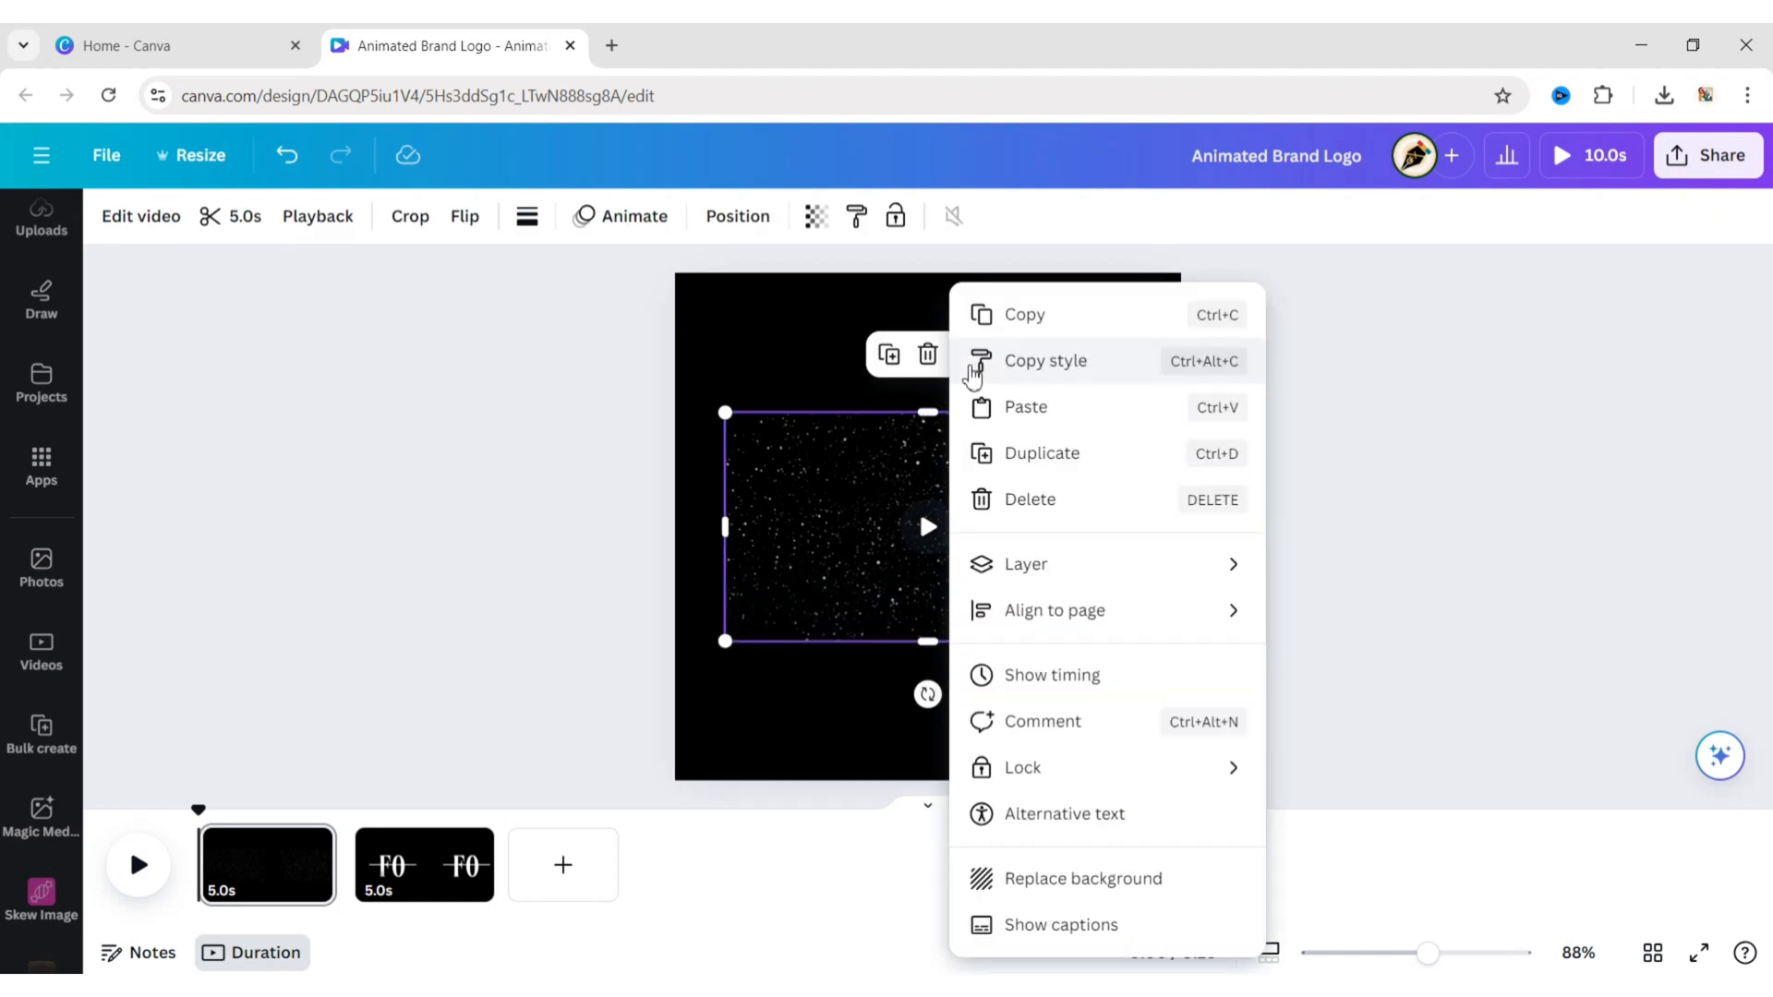
pyautogui.click(1016, 322)
pyautogui.click(420, 873)
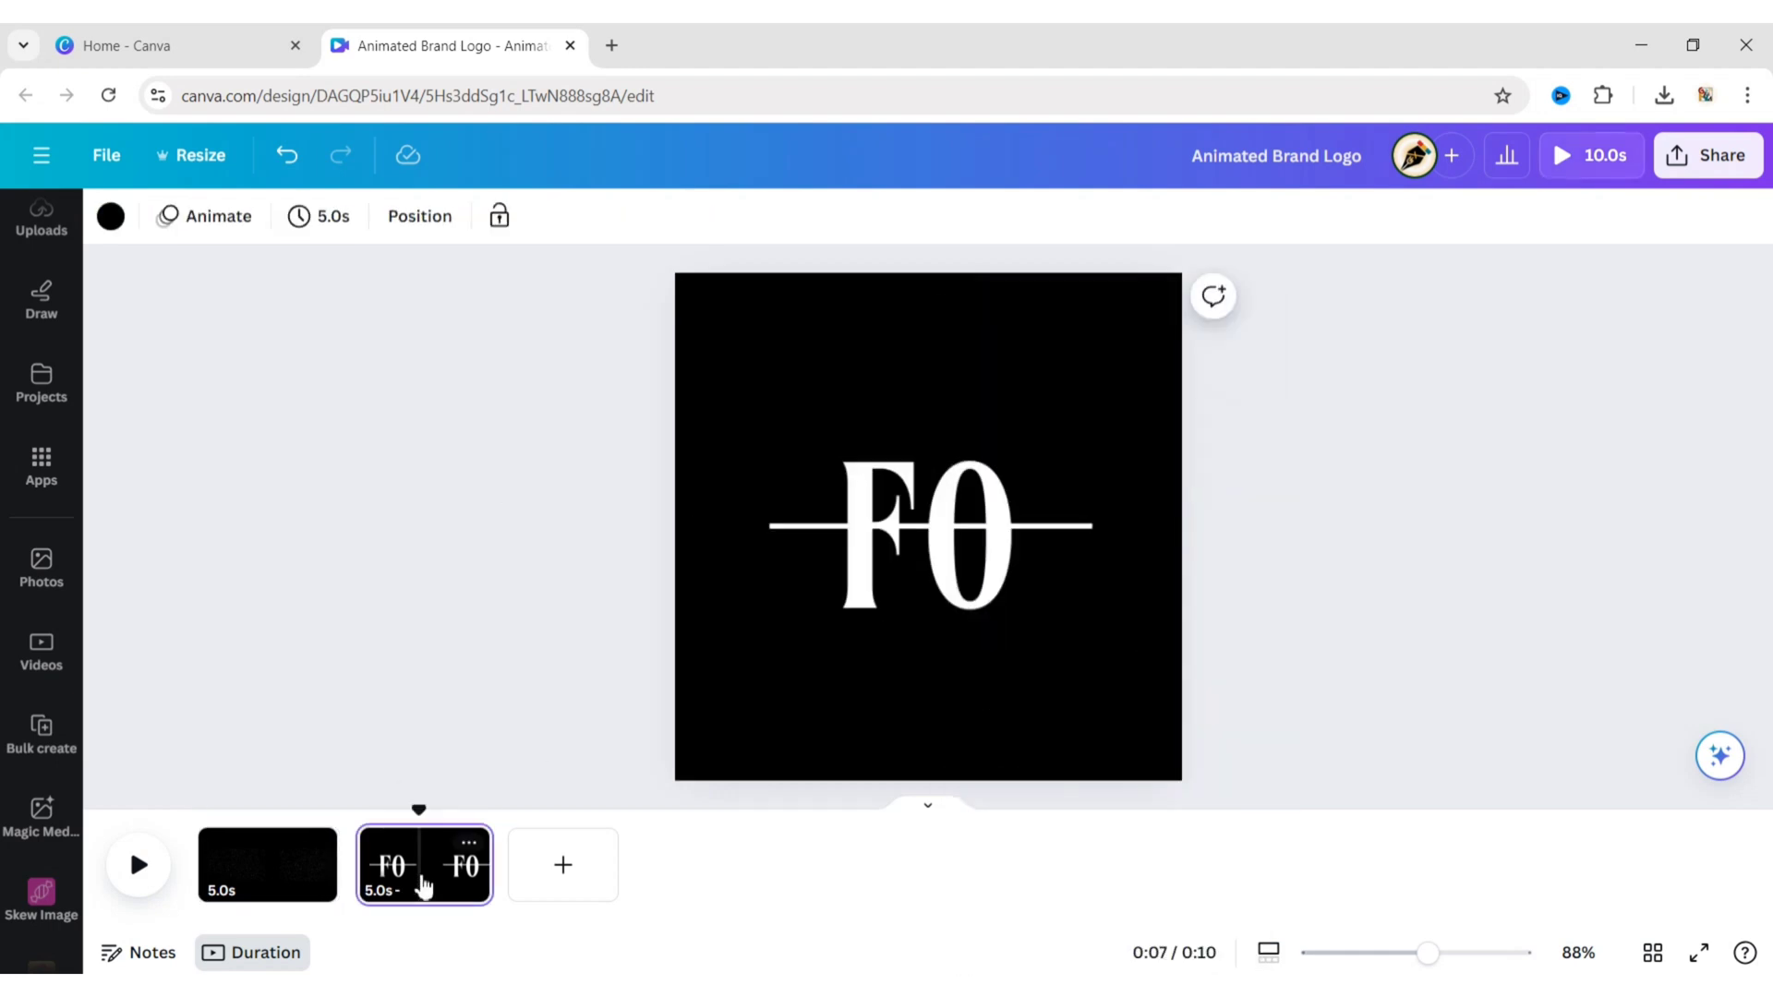
pyautogui.rightClick(905, 462)
pyautogui.click(979, 369)
pyautogui.click(967, 355)
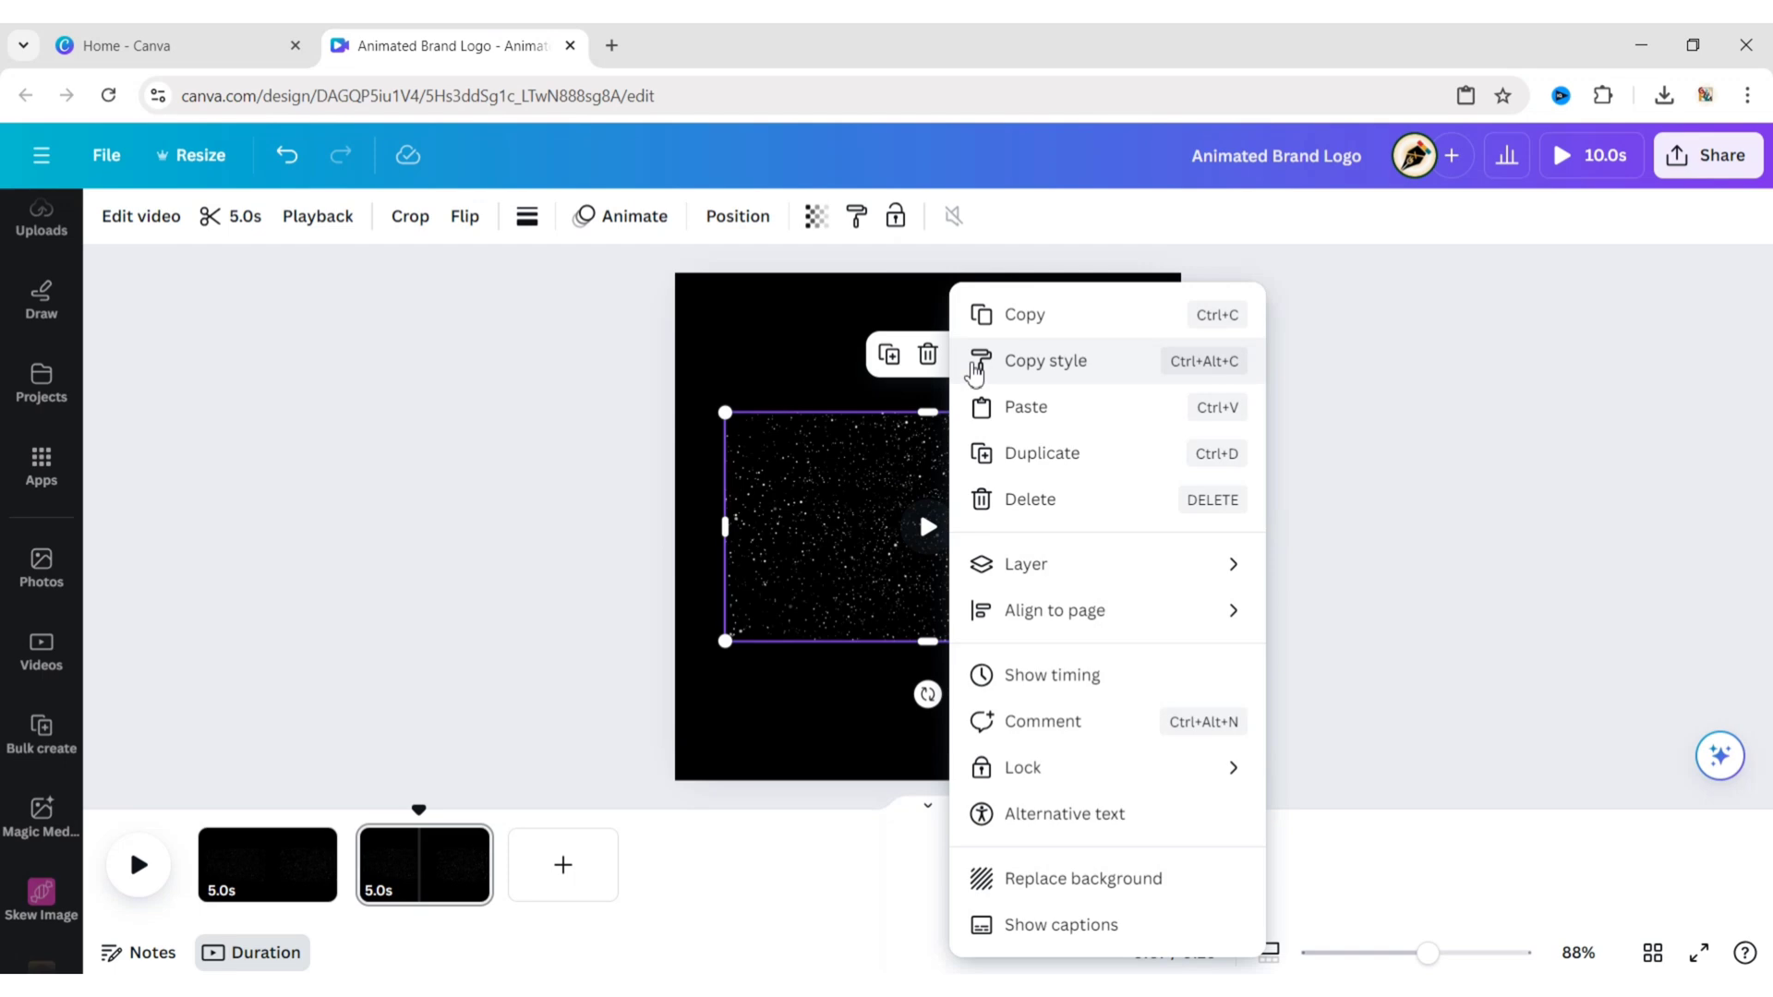
pyautogui.click(1041, 878)
# Step: Set page 1's starry video as its page background too
pyautogui.click(279, 889)
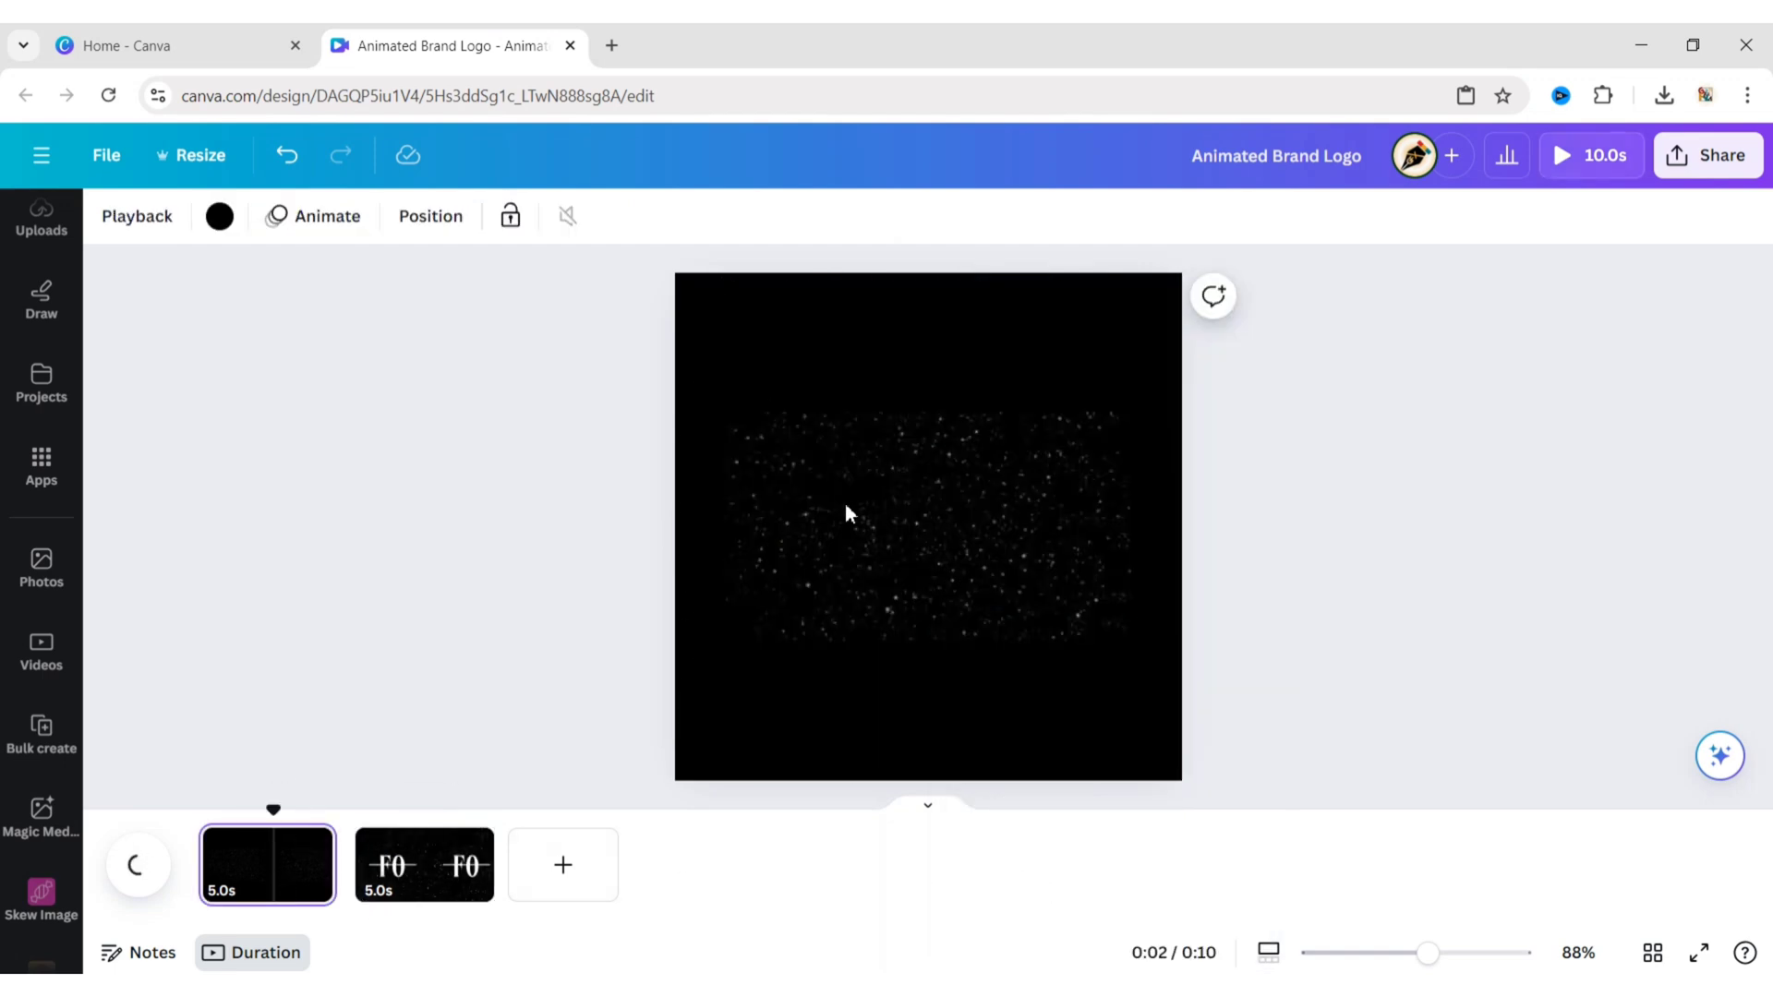
pyautogui.click(843, 508)
pyautogui.rightClick(845, 507)
pyautogui.click(956, 890)
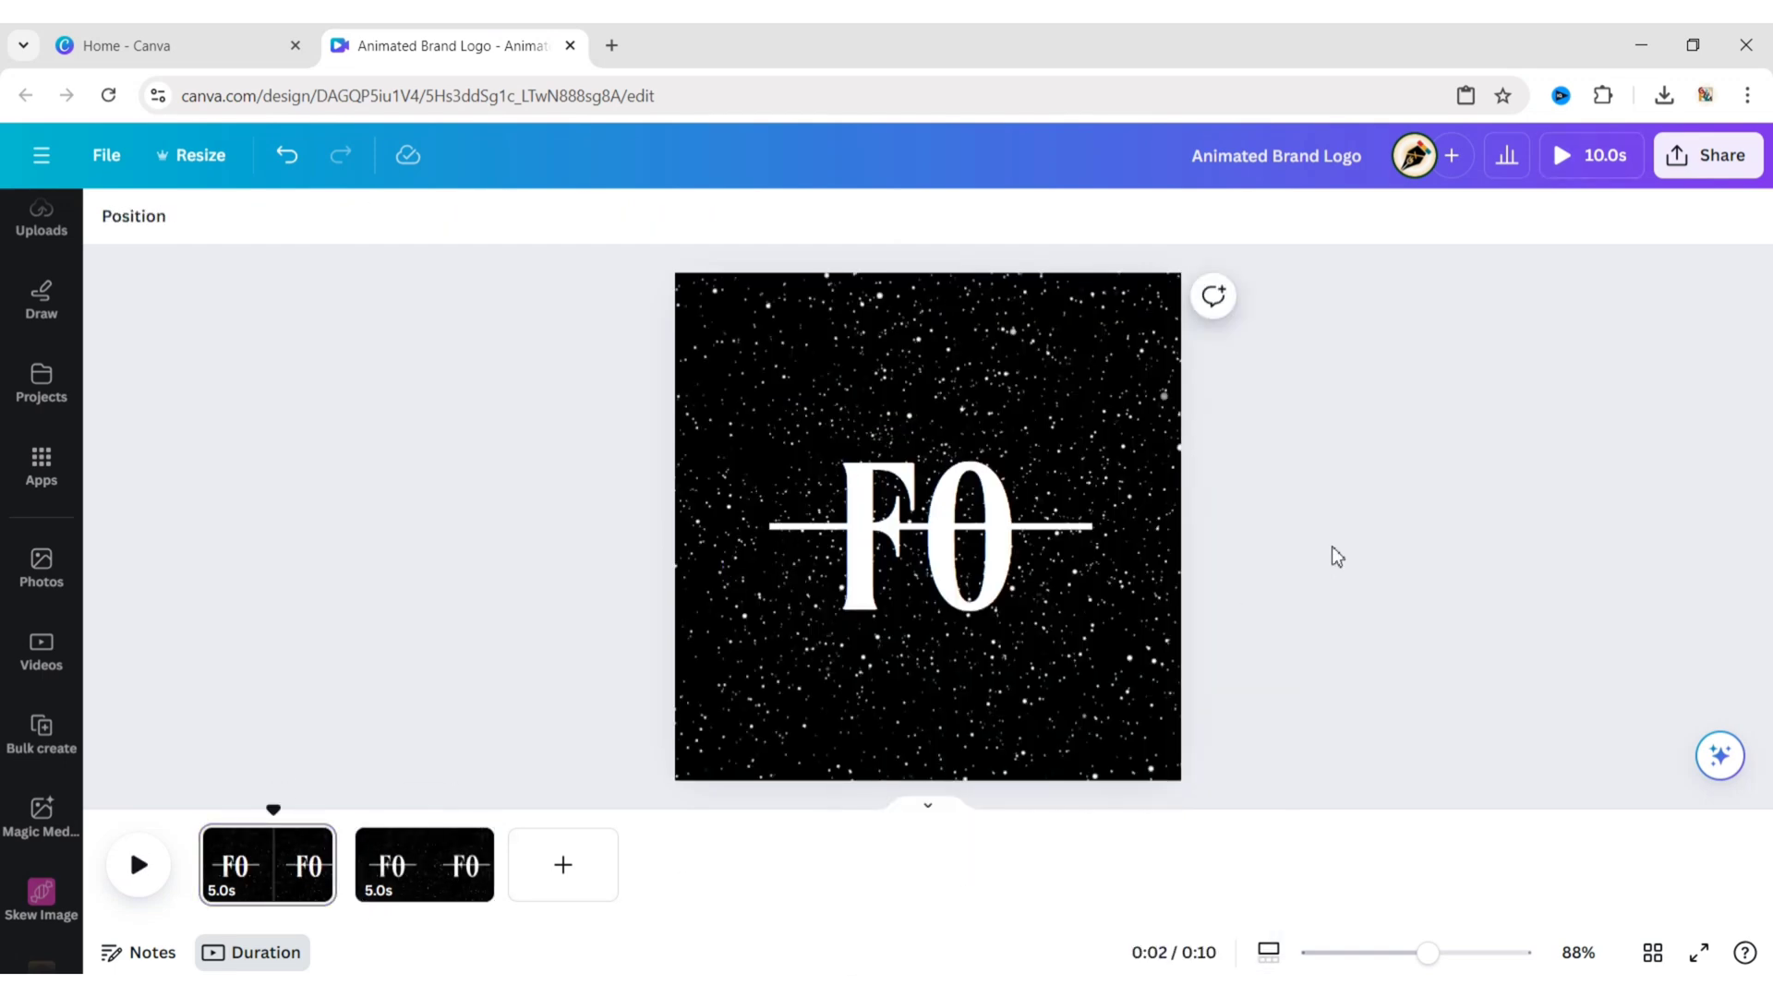
pyautogui.click(425, 868)
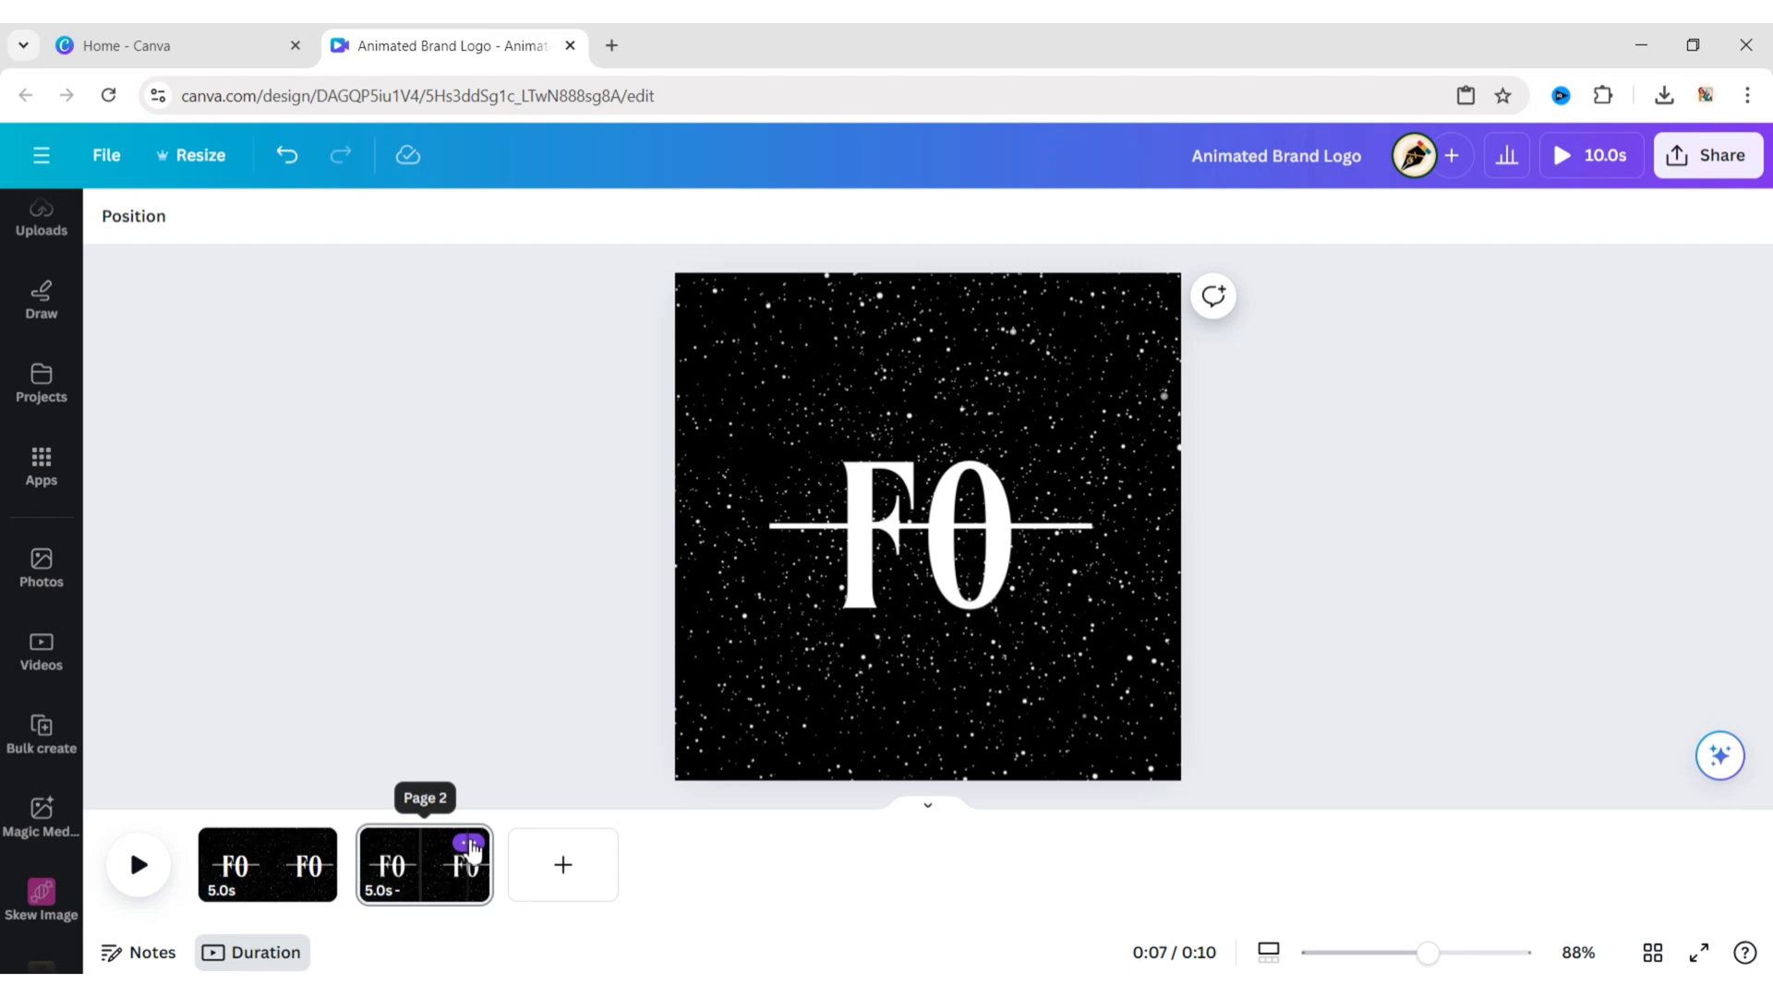
pyautogui.click(469, 844)
pyautogui.click(552, 351)
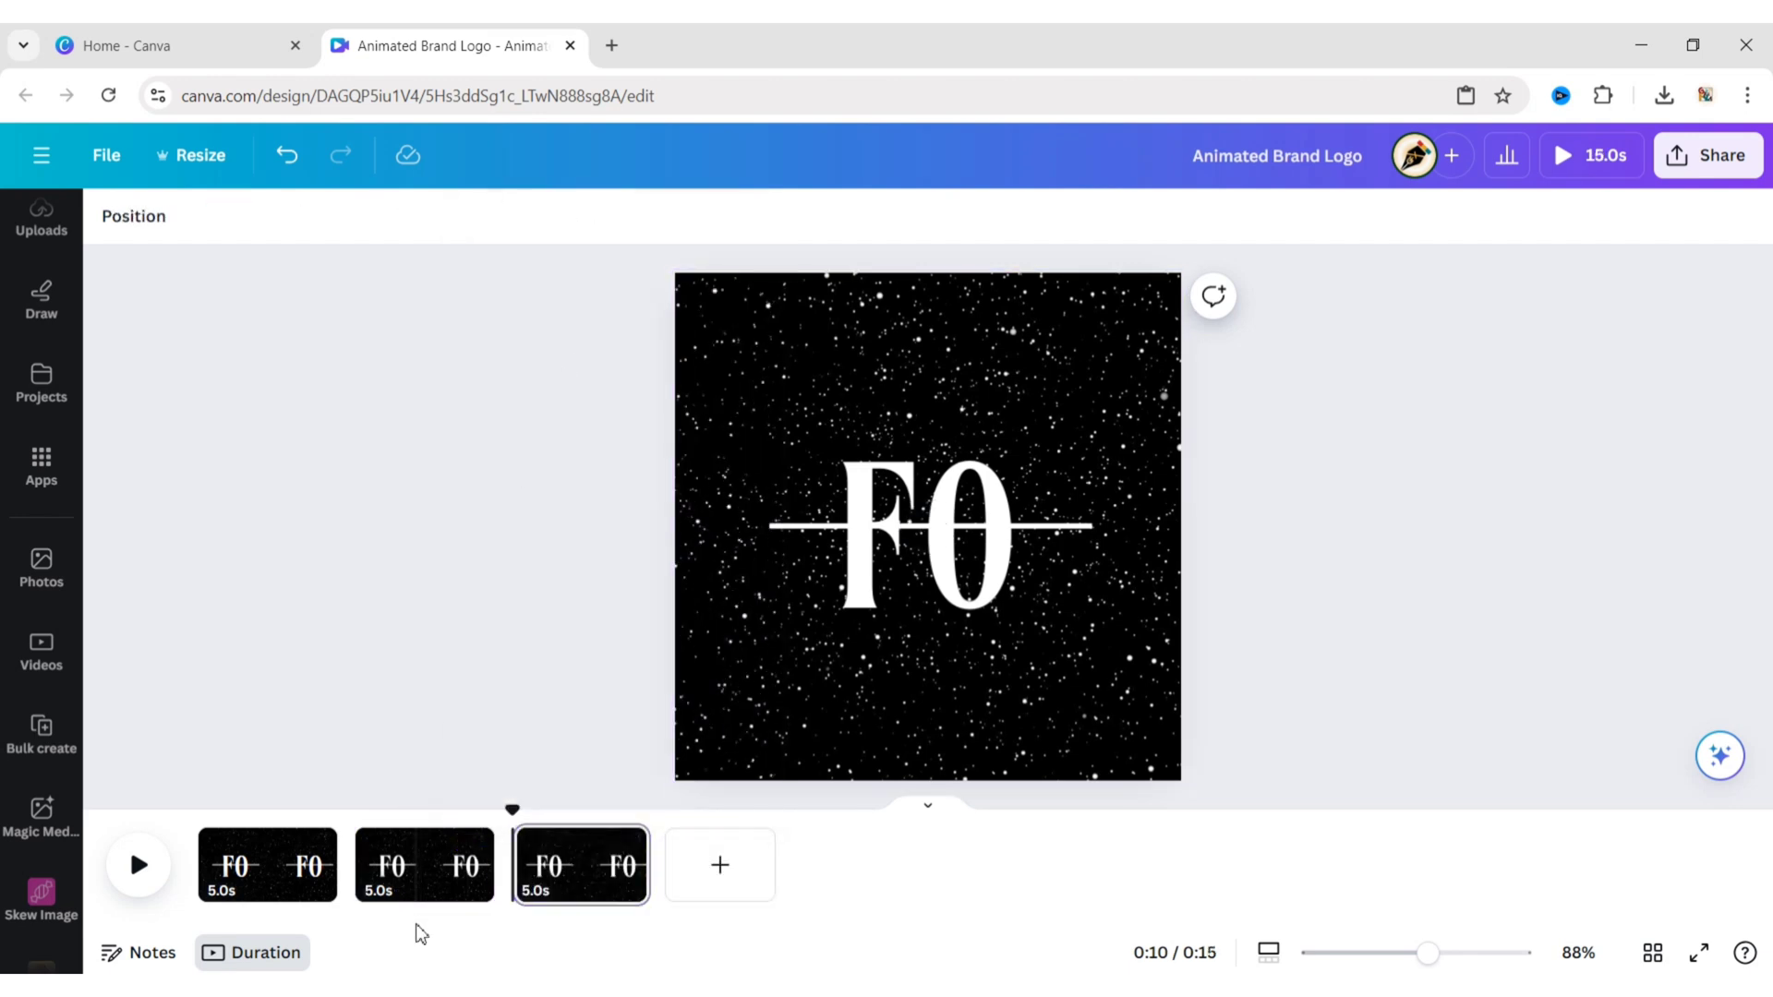
pyautogui.click(427, 886)
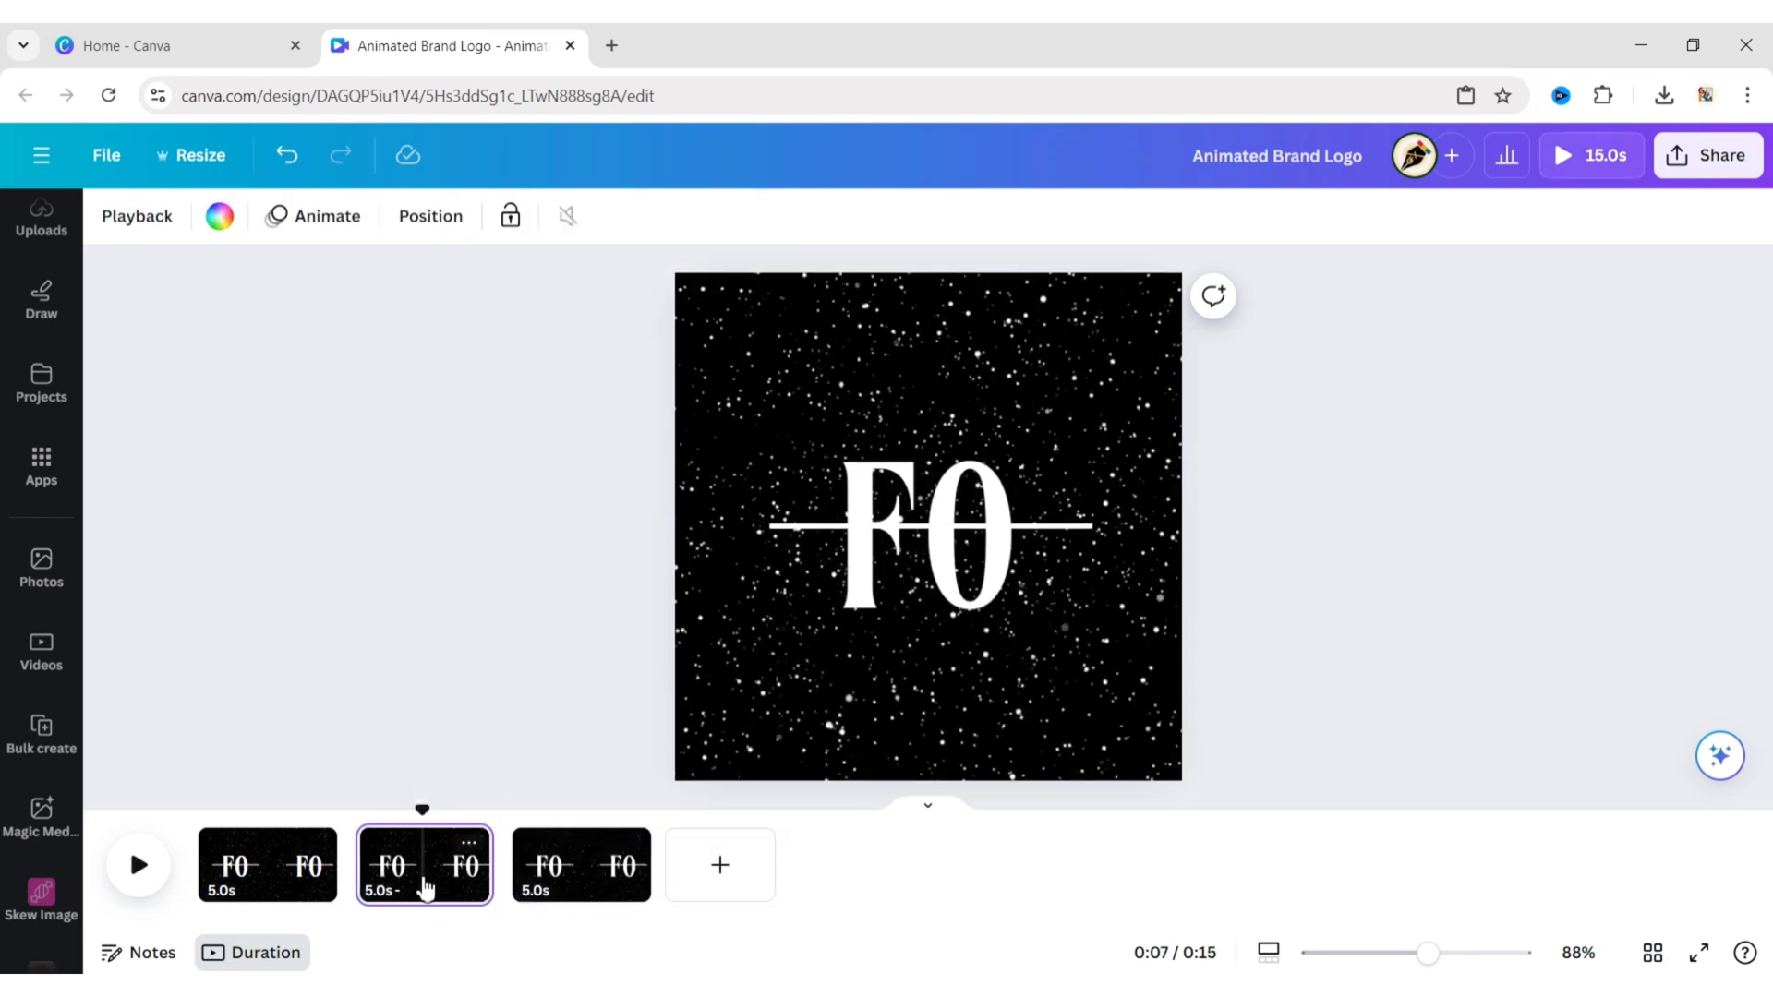
pyautogui.click(562, 885)
pyautogui.click(1005, 524)
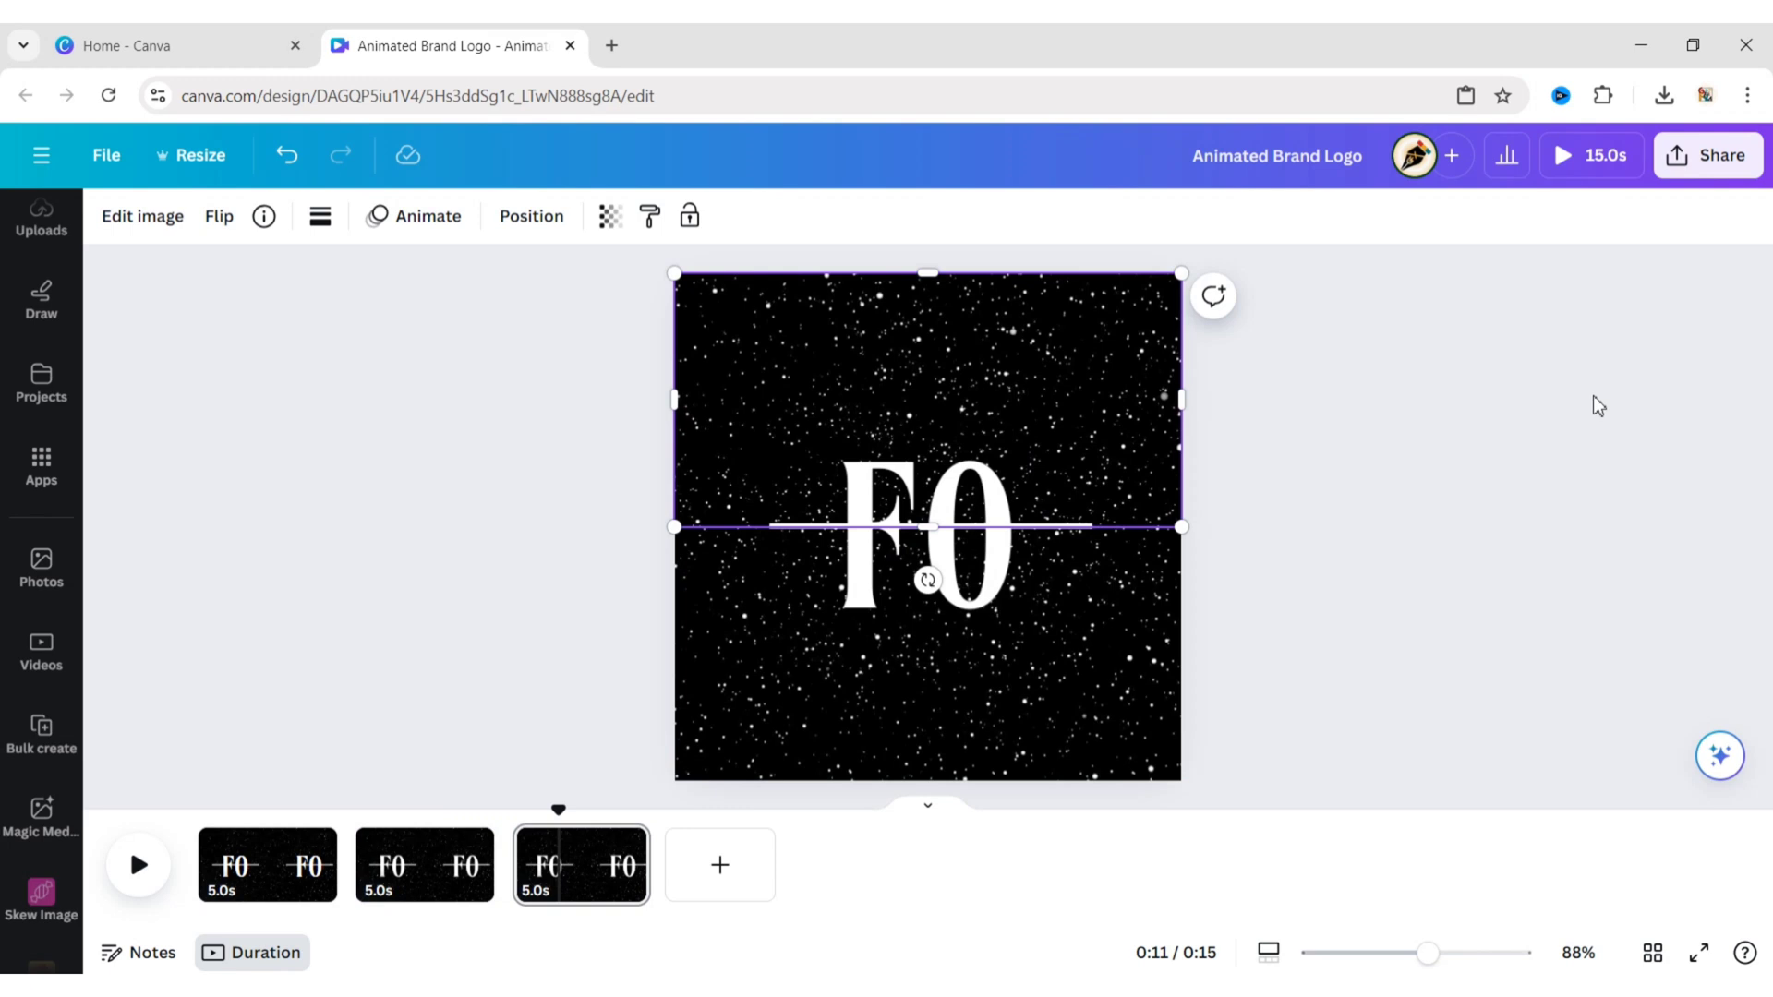
pyautogui.press('Tab')
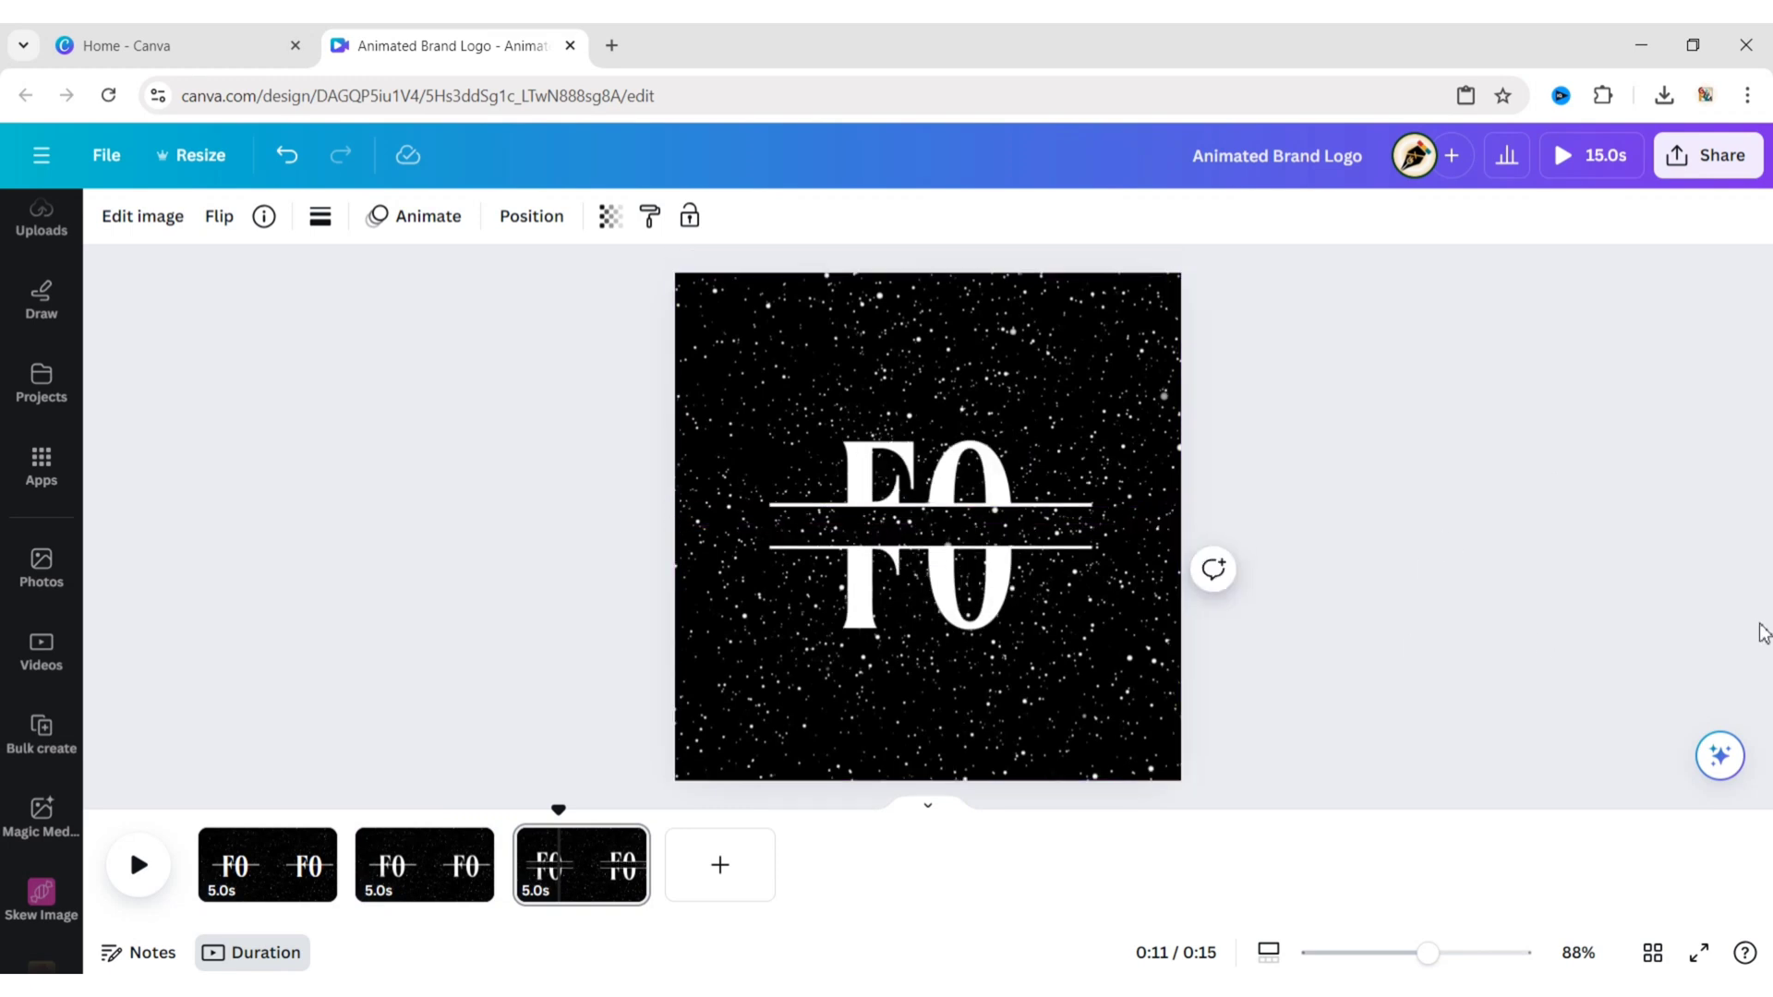
pyautogui.click(1374, 518)
pyautogui.click(936, 434)
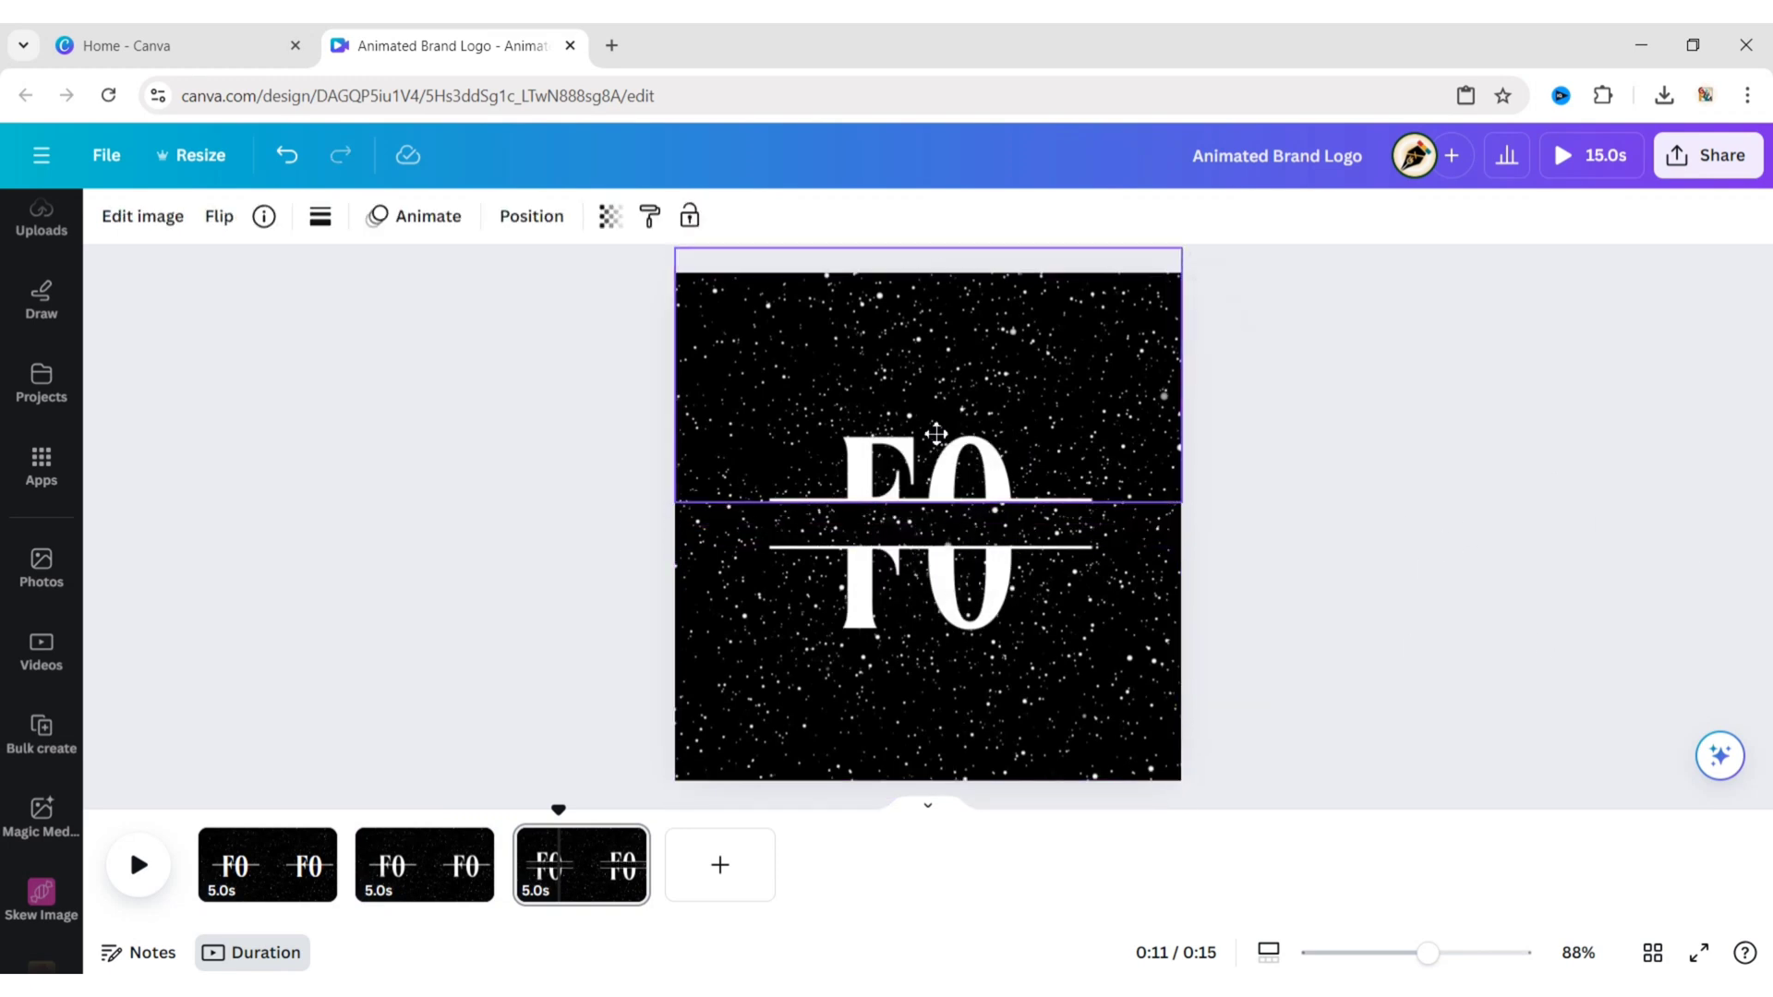
pyautogui.click(1361, 573)
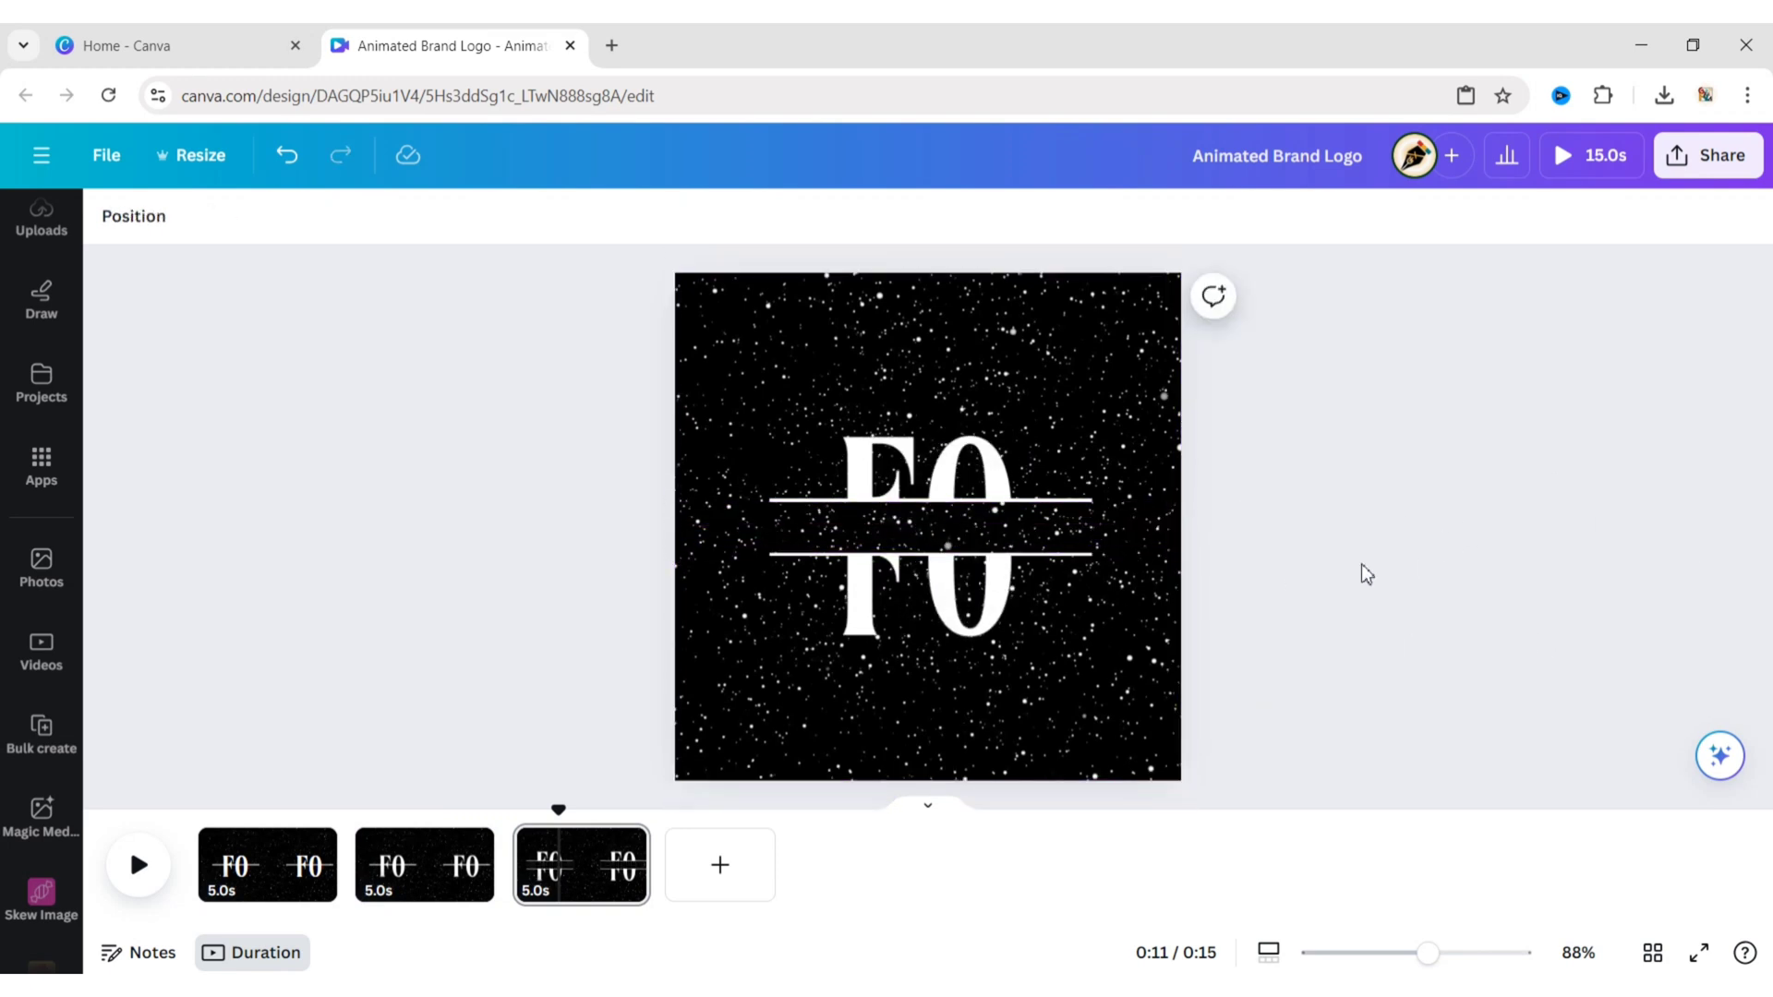
pyautogui.click(989, 448)
# Step: Add a square shape from Elements to page 3
pyautogui.click(1238, 504)
pyautogui.scroll(2, 14, 446)
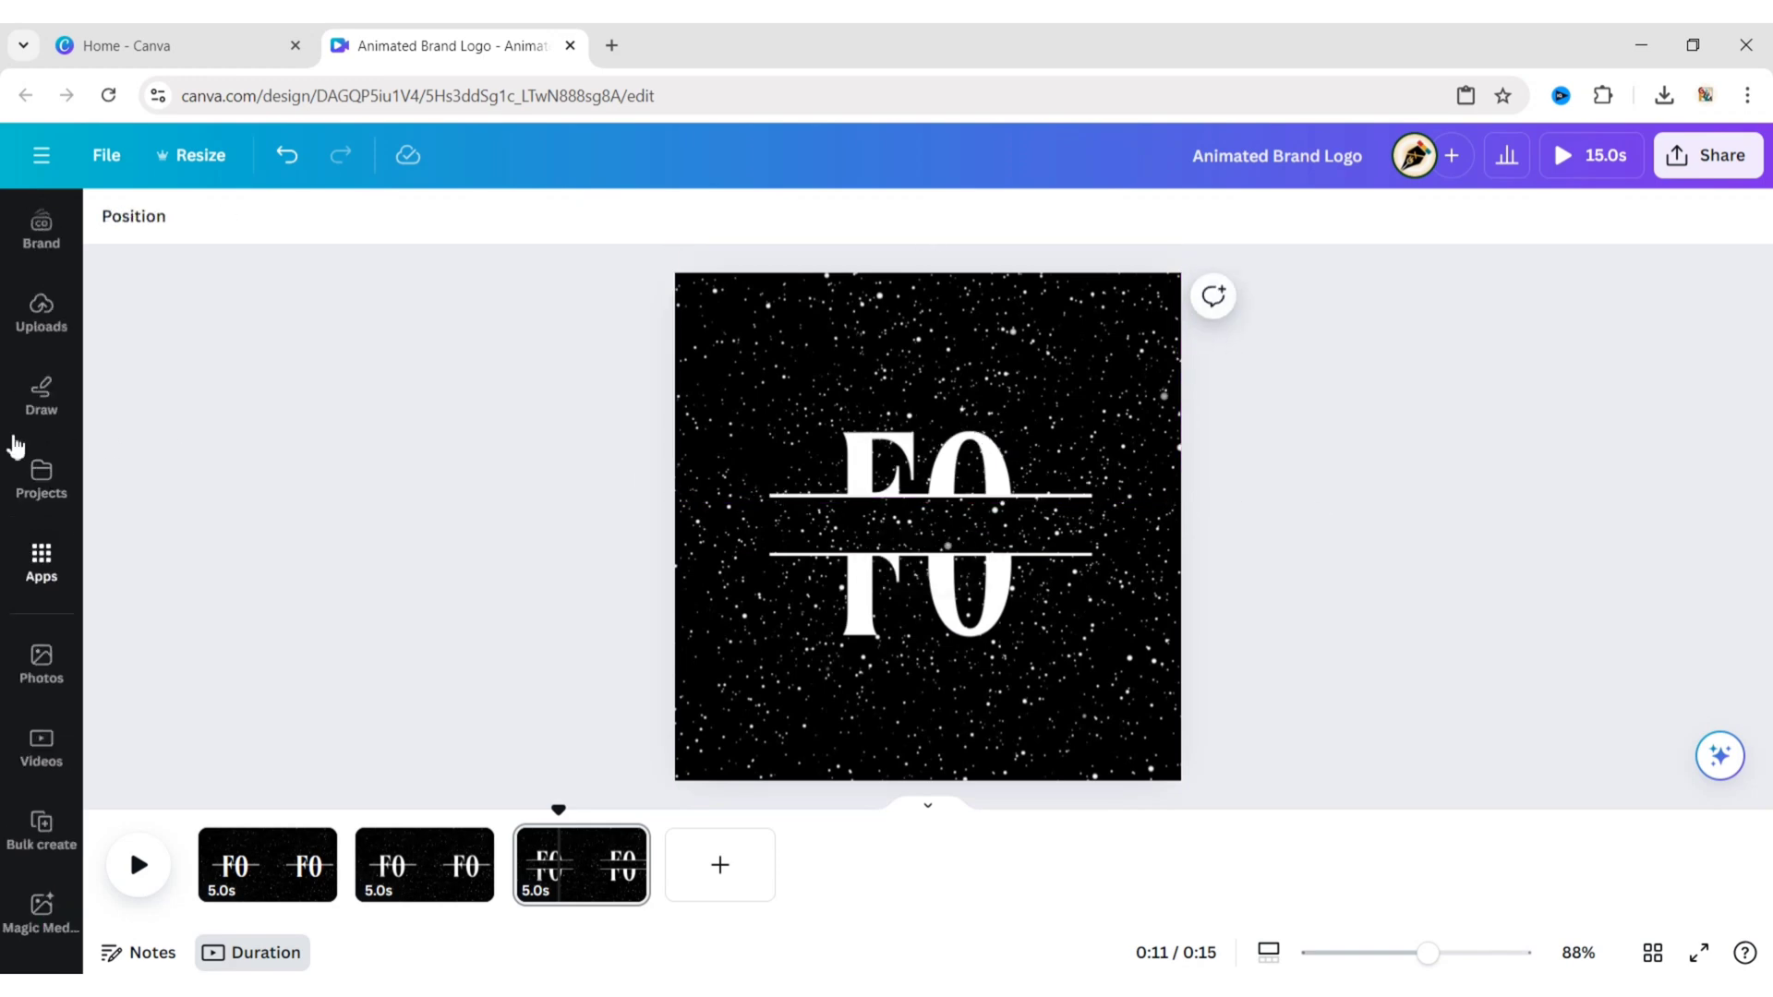
pyautogui.scroll(2, 14, 447)
pyautogui.click(46, 319)
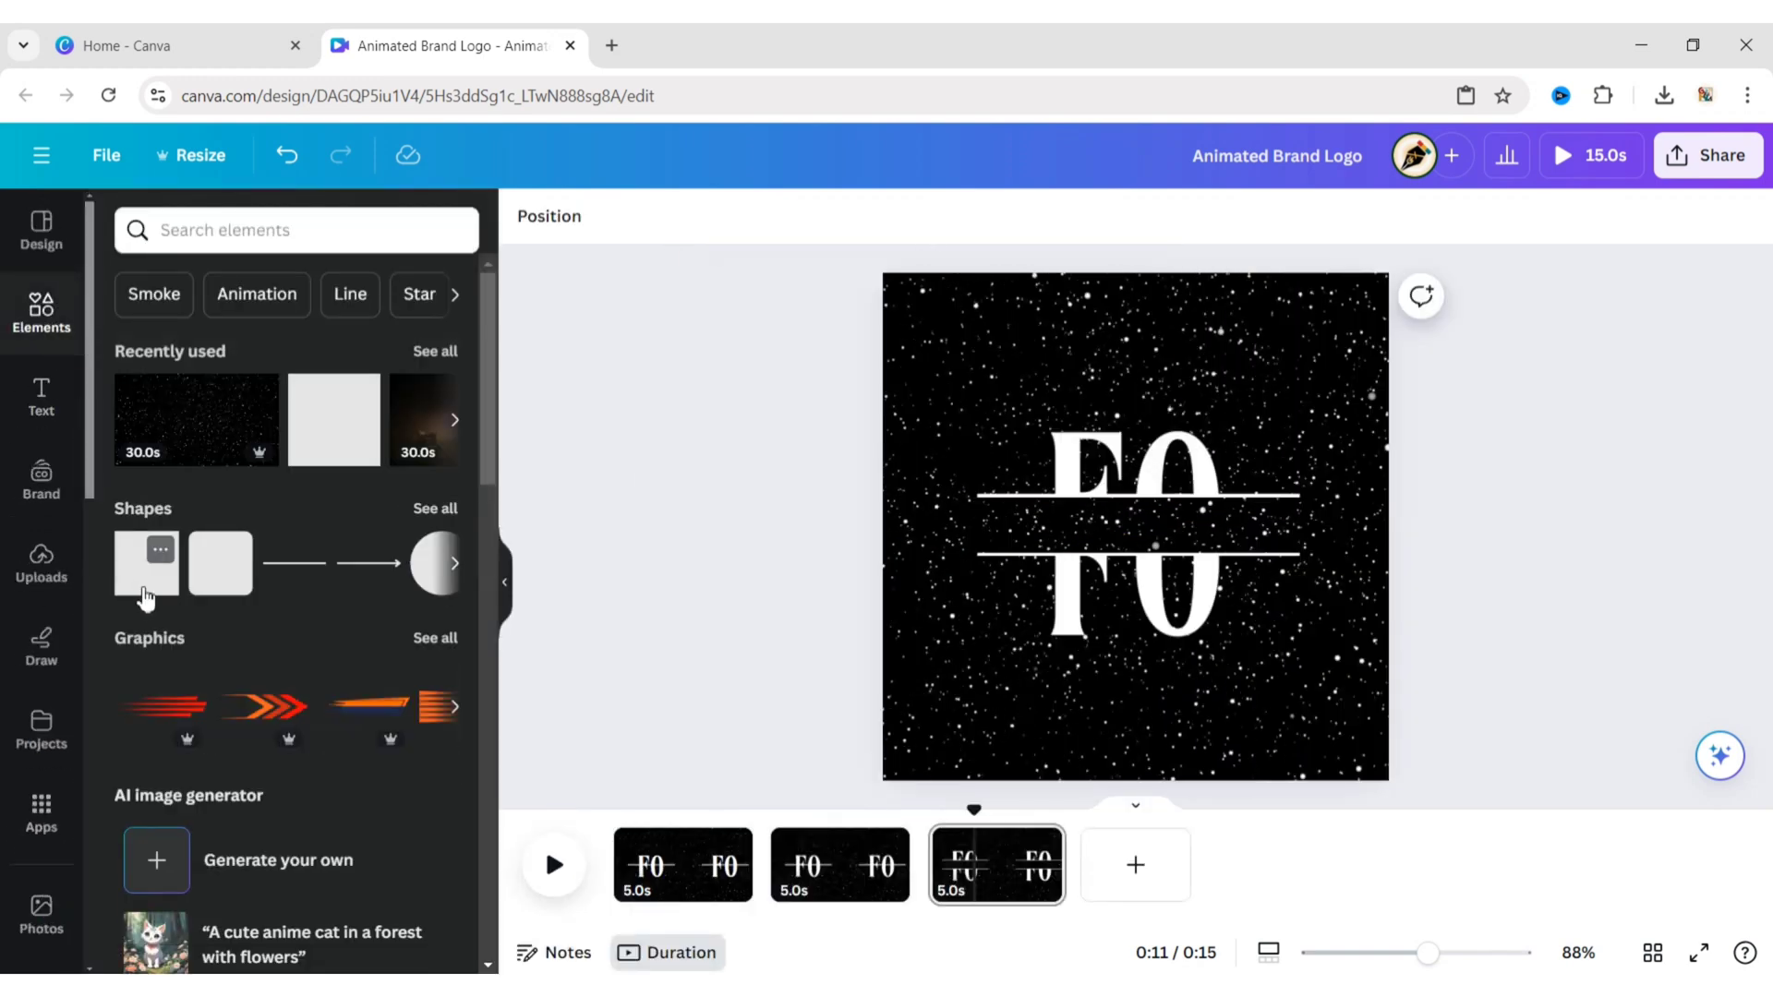
pyautogui.click(146, 599)
pyautogui.click(504, 601)
# Step: Reshape the square into a thin wide band across the gap and start typing in it
pyautogui.moveTo(939, 446); pyautogui.dragTo(939, 497)
pyautogui.moveTo(927, 603); pyautogui.dragTo(868, 610)
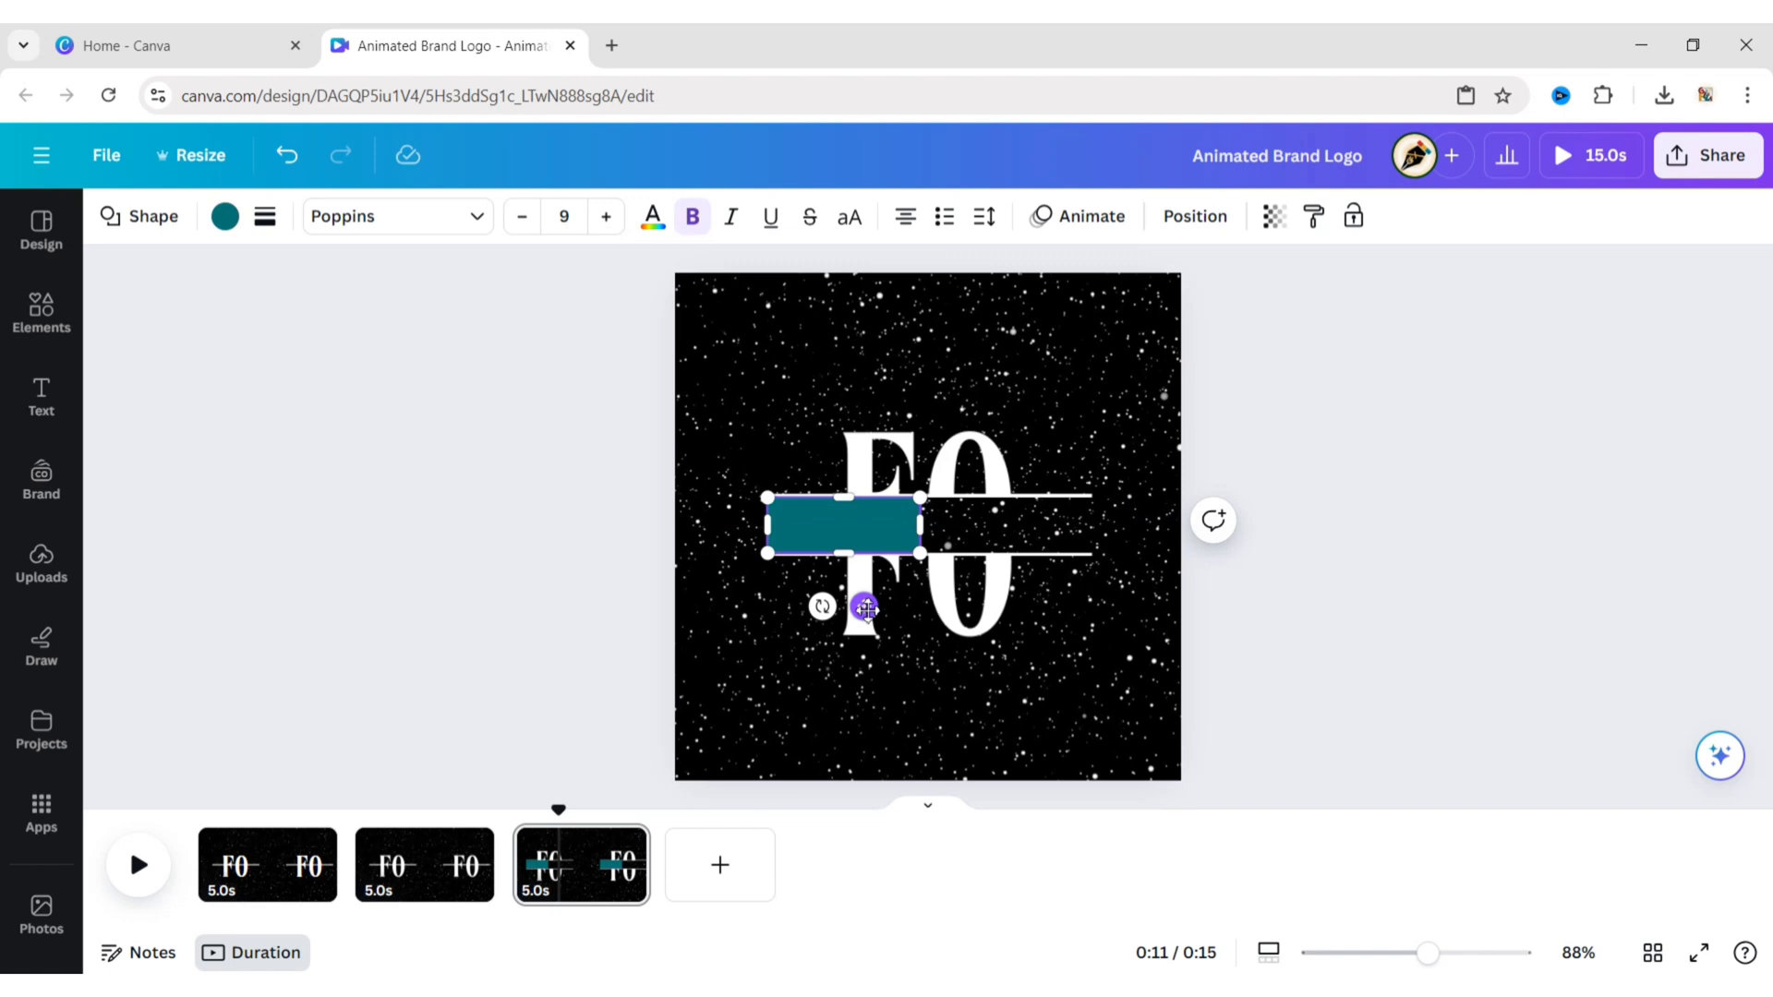
pyautogui.moveTo(928, 525); pyautogui.dragTo(1088, 525)
pyautogui.moveTo(771, 526); pyautogui.dragTo(774, 526)
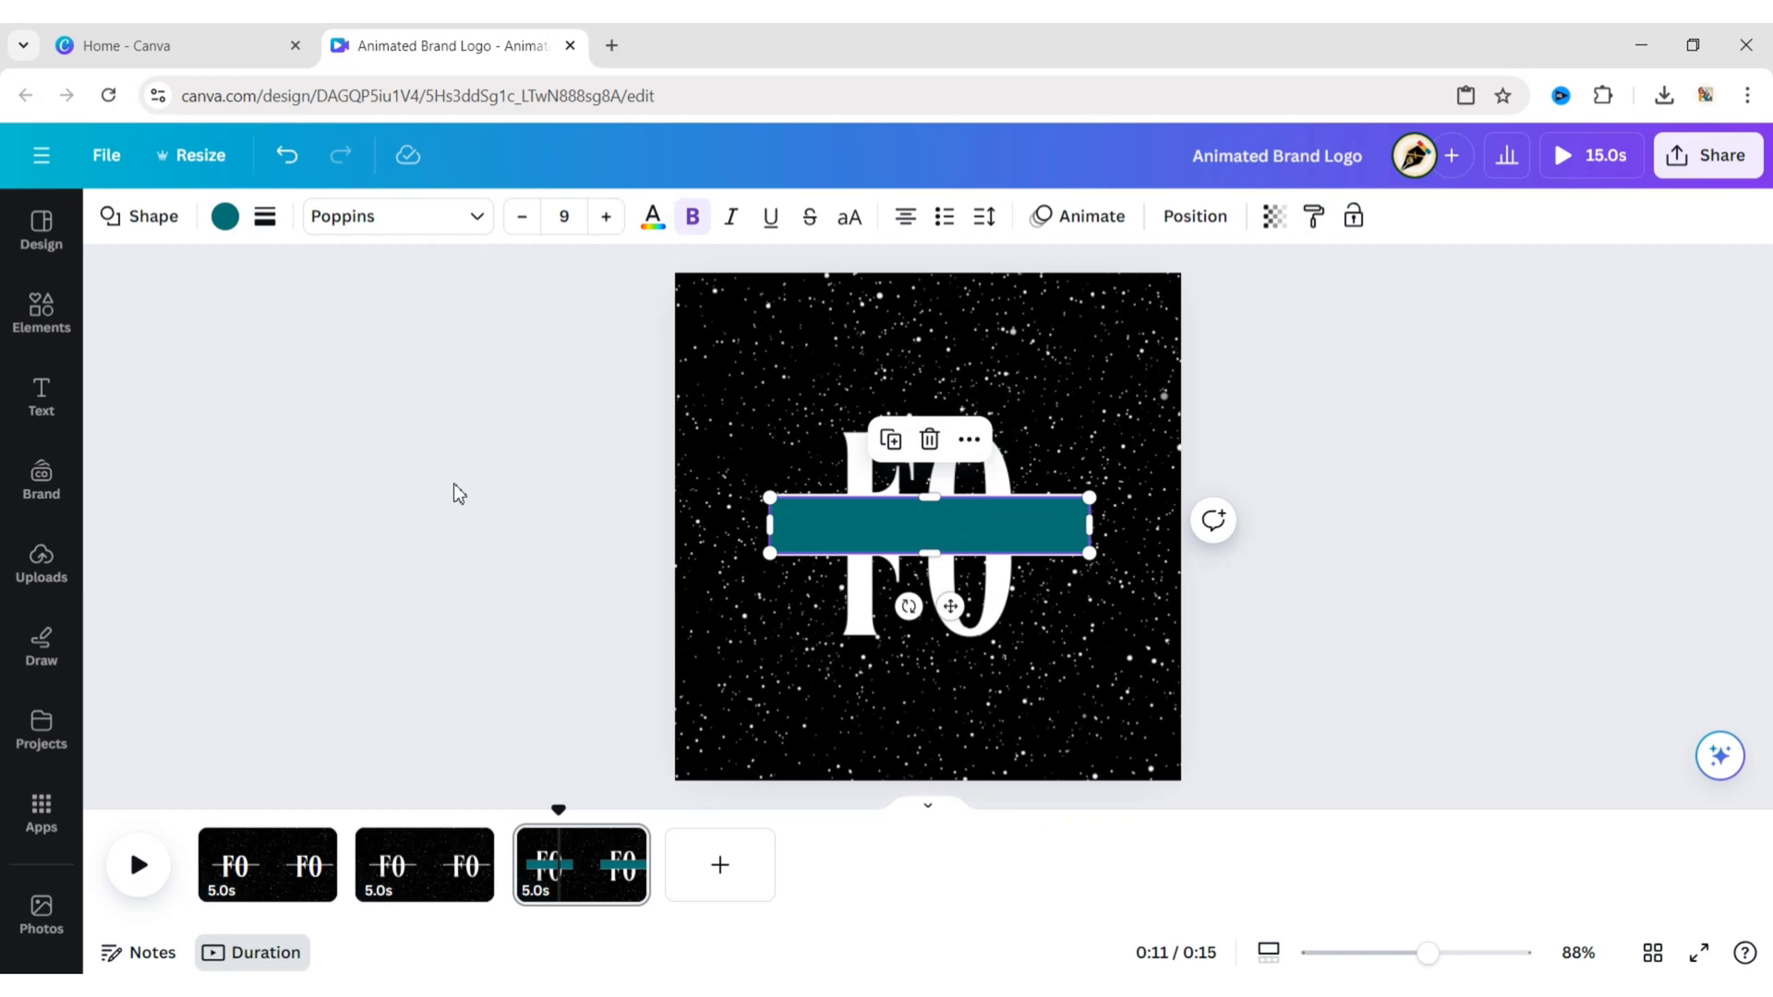
pyautogui.doubleClick(914, 549)
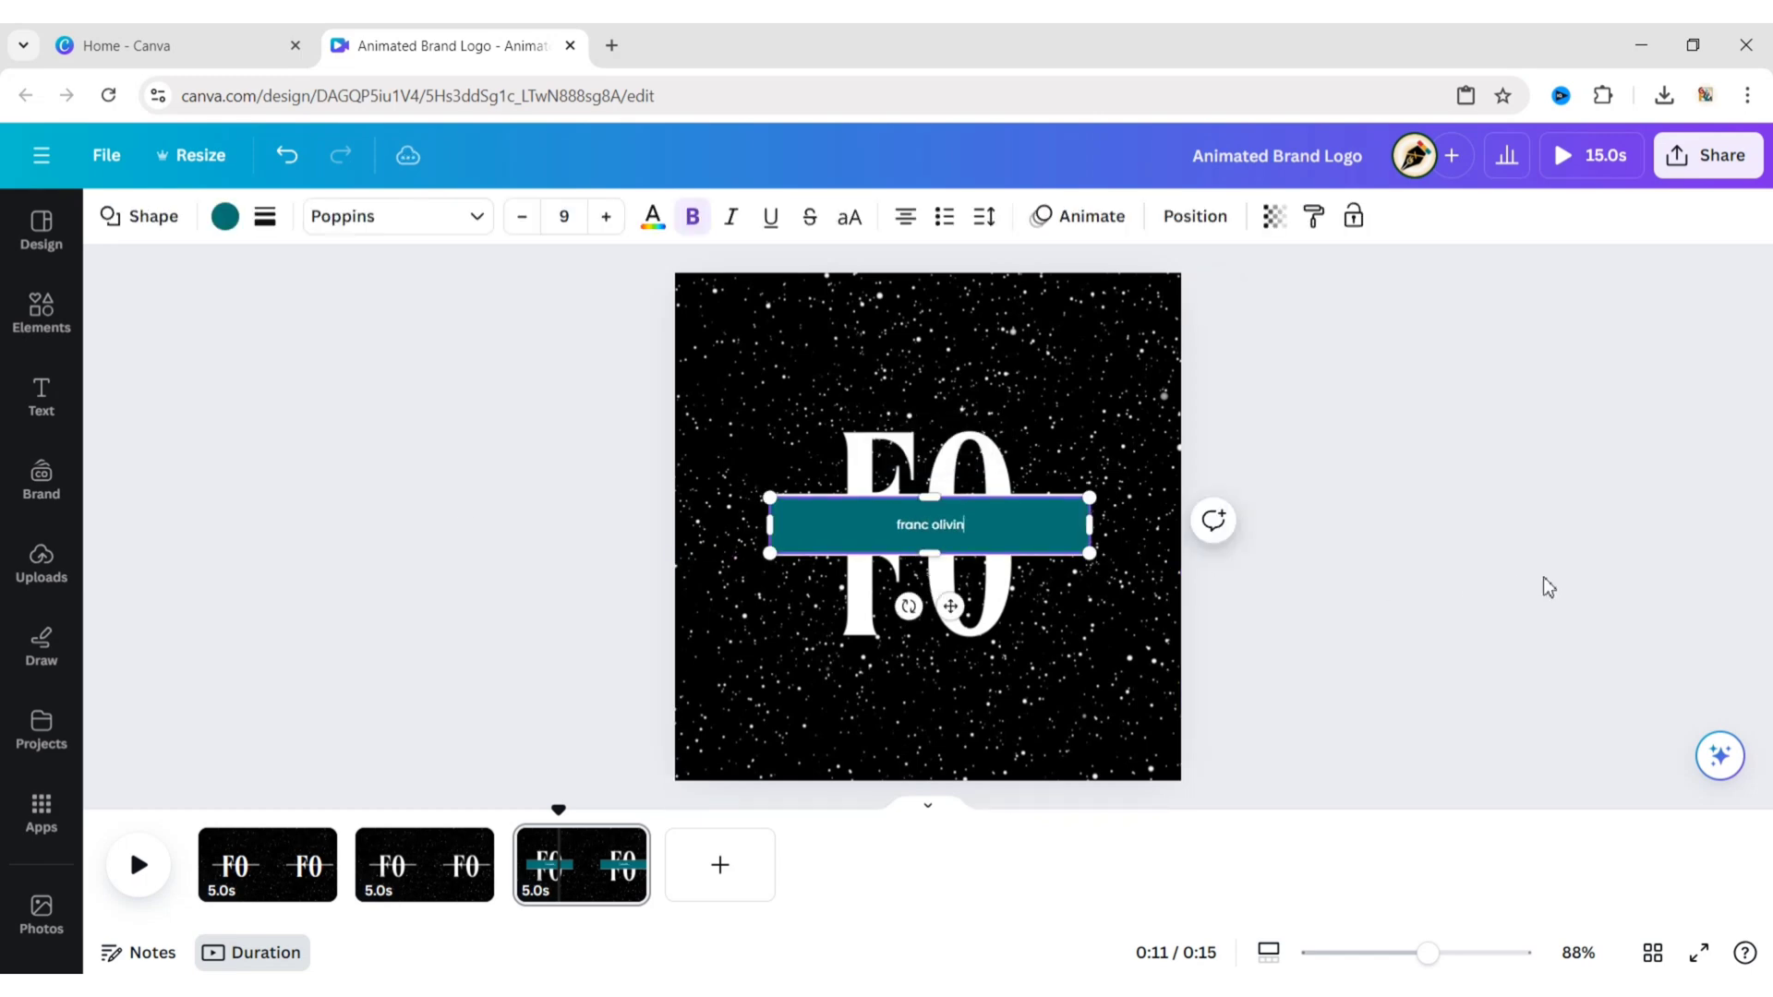
# Step: Format the band text as uppercase Garet, size 15, letter spacing 500
pyautogui.click(440, 222)
pyautogui.click(130, 612)
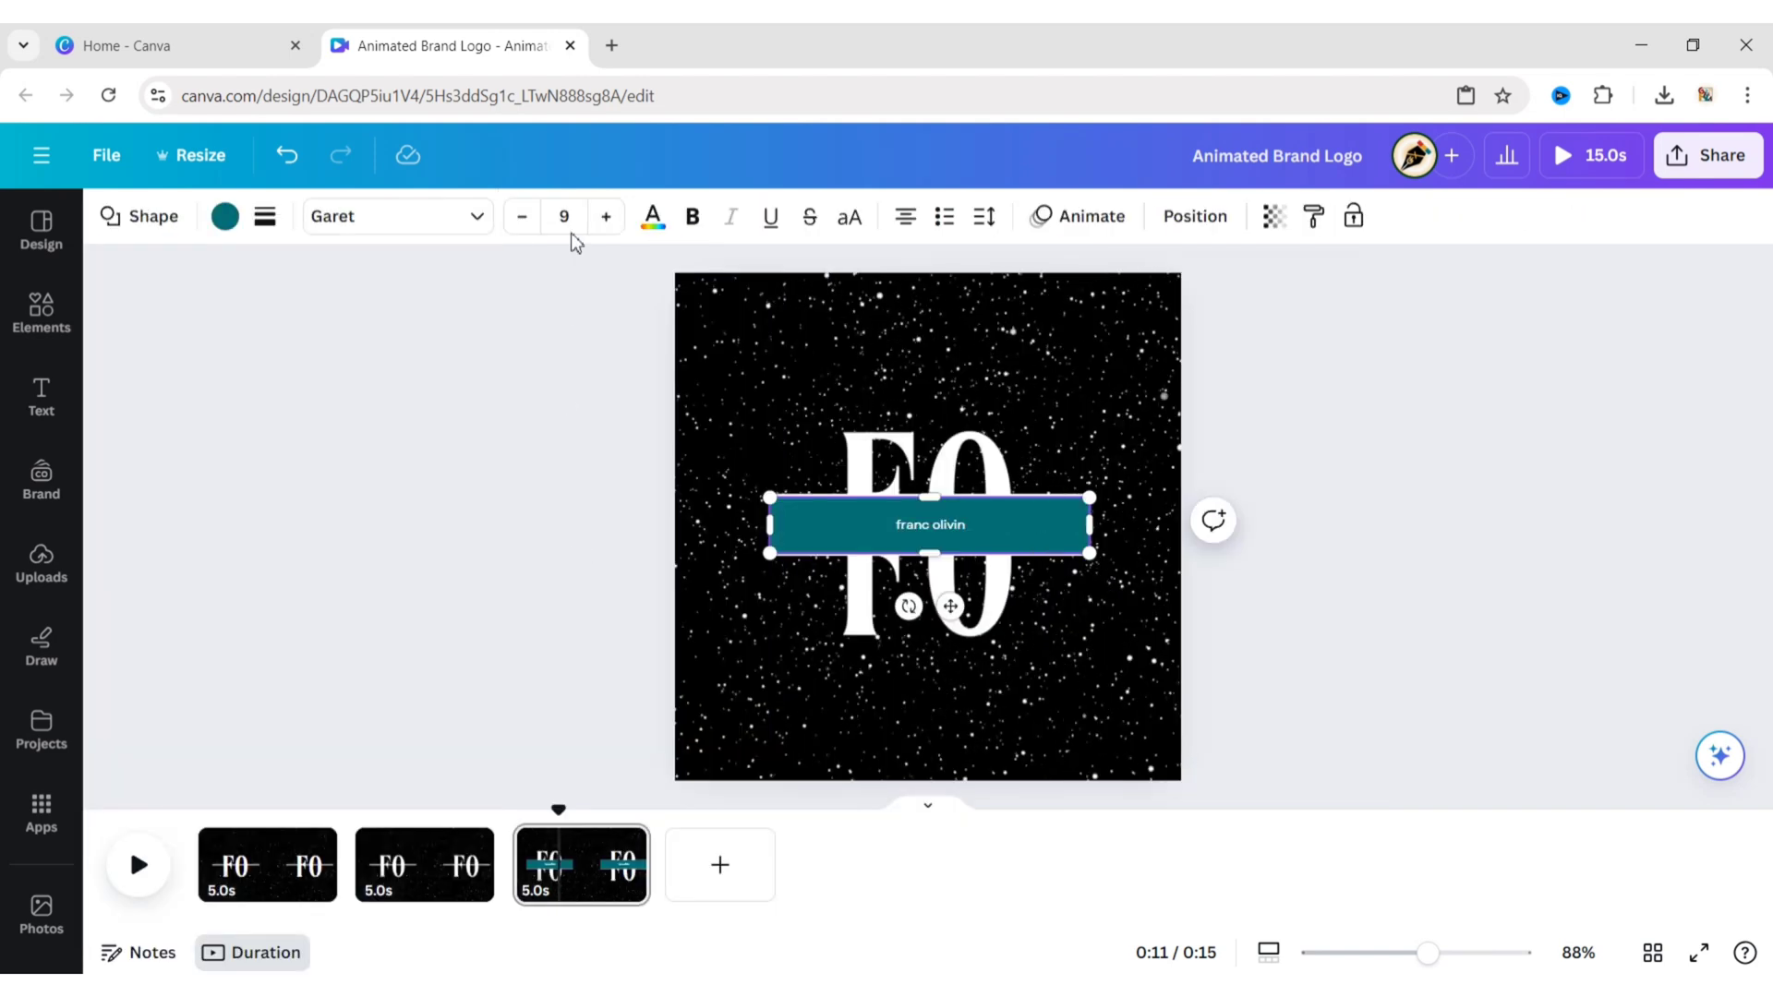
pyautogui.click(570, 214)
pyautogui.press('Return')
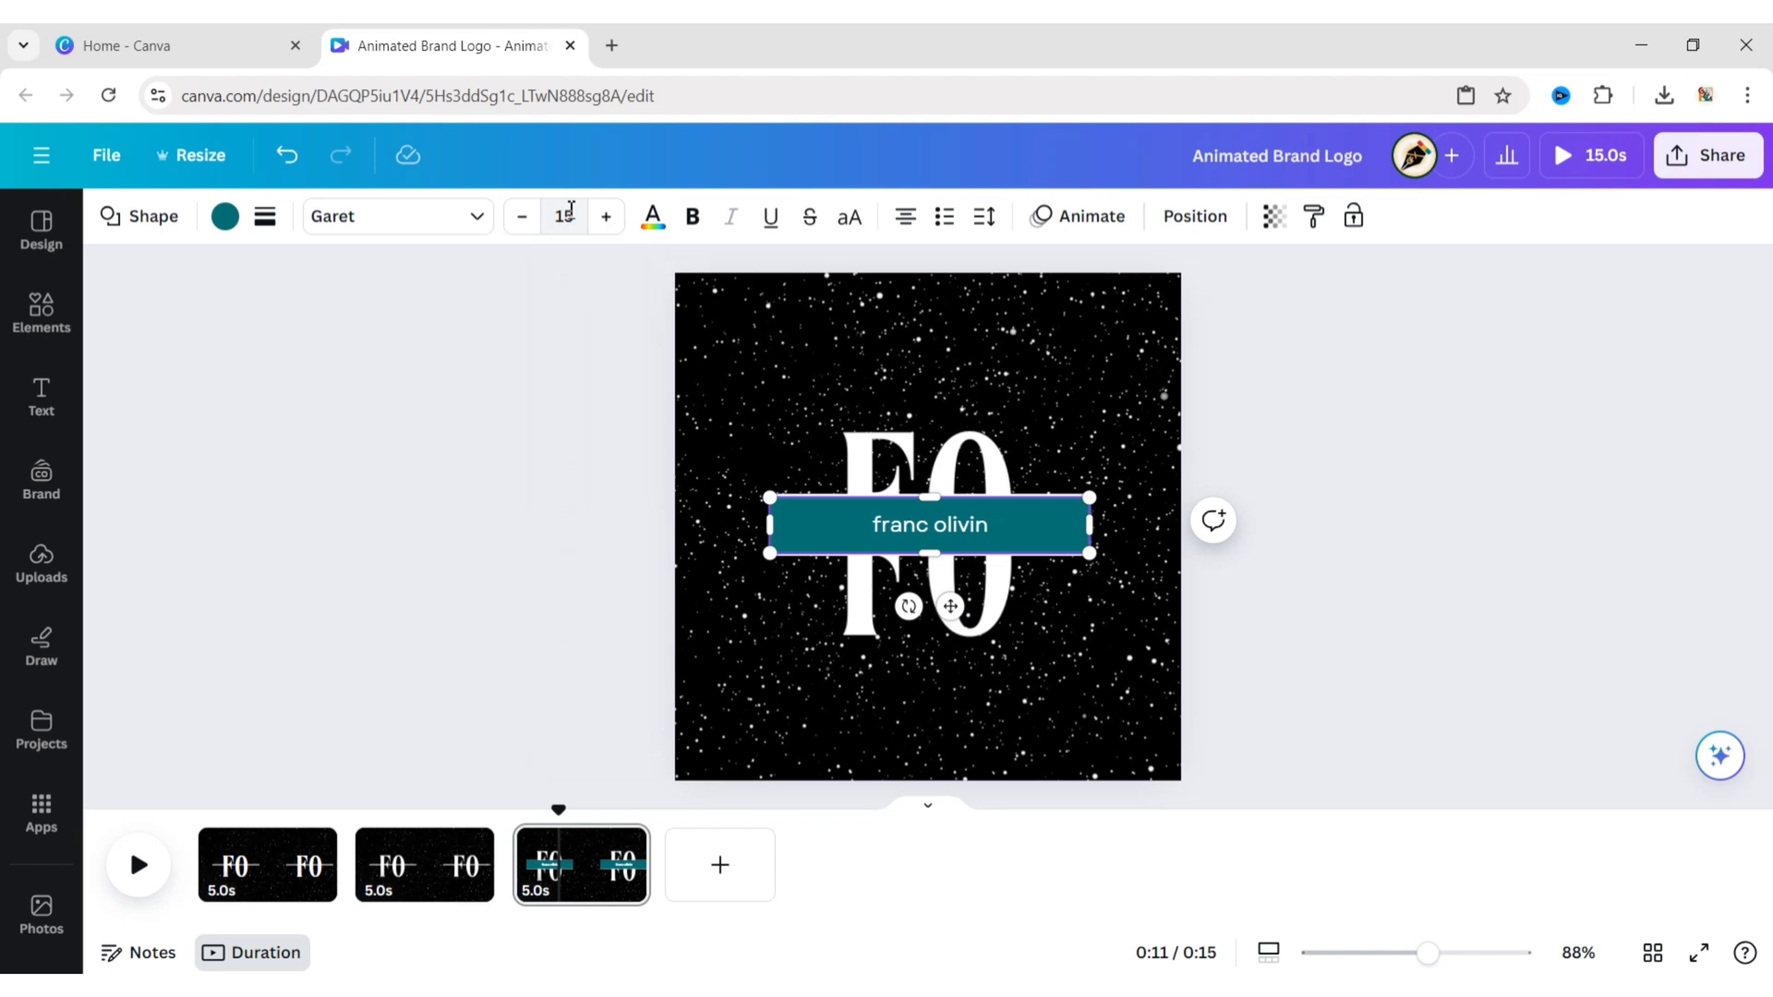
pyautogui.click(849, 216)
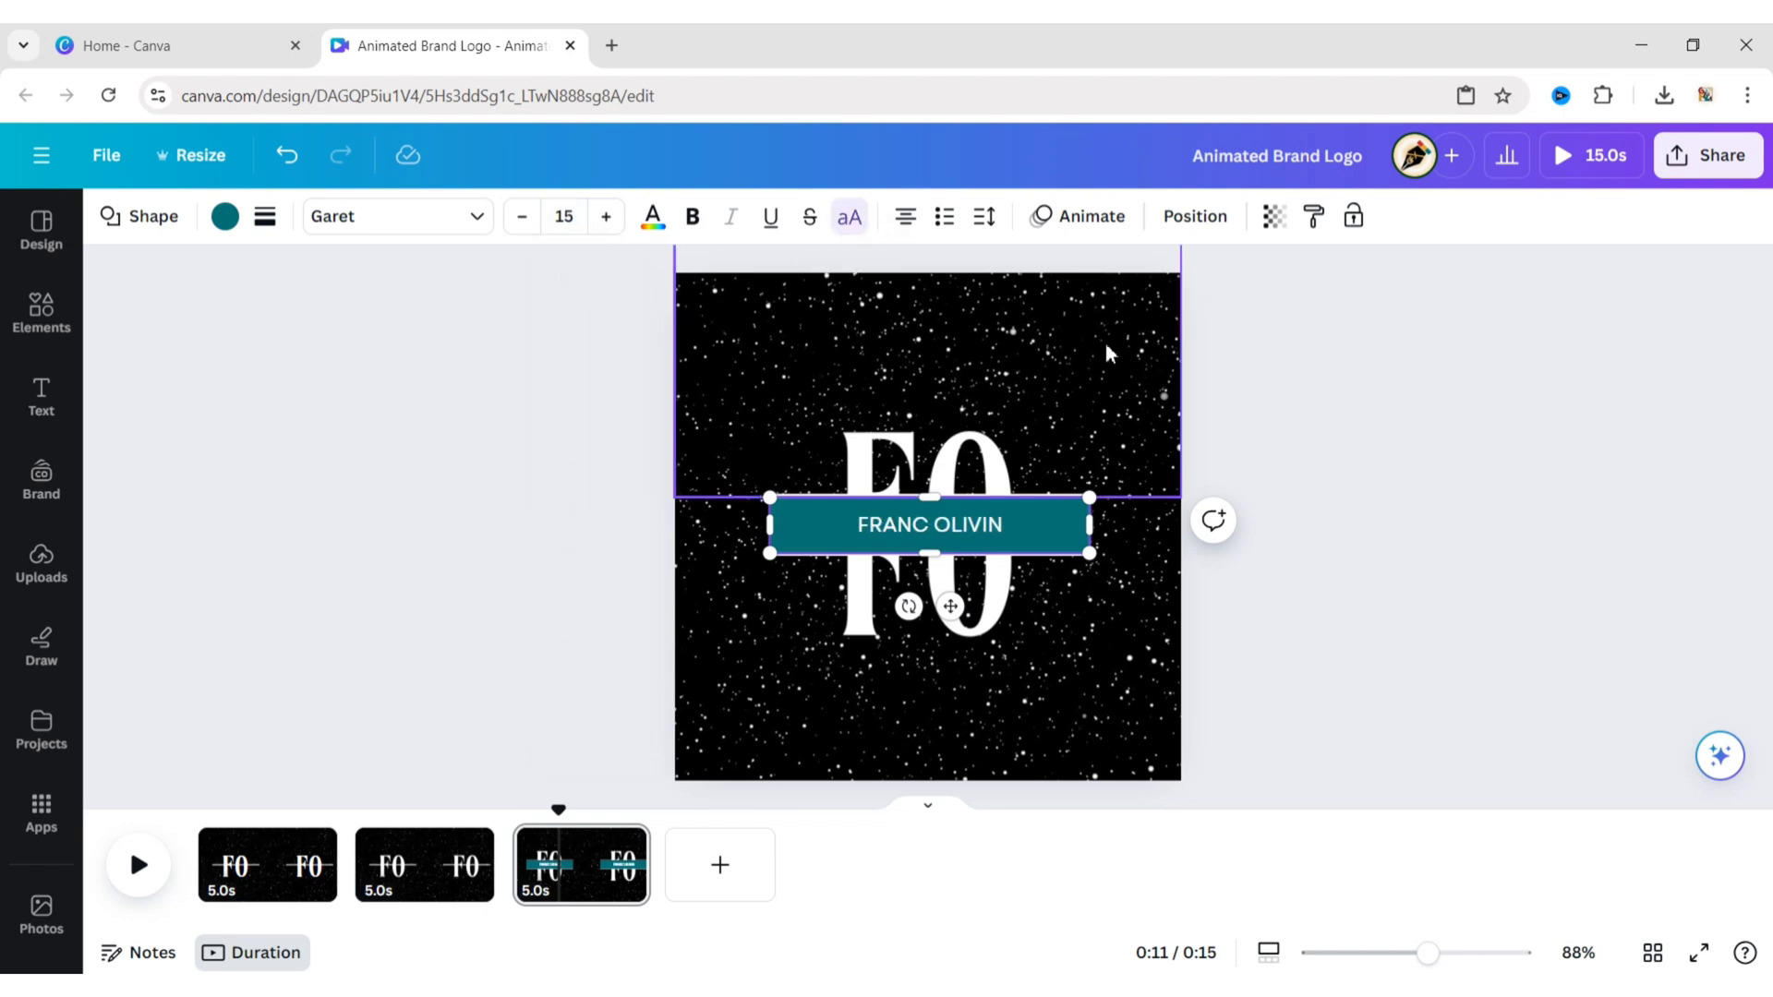
pyautogui.click(984, 216)
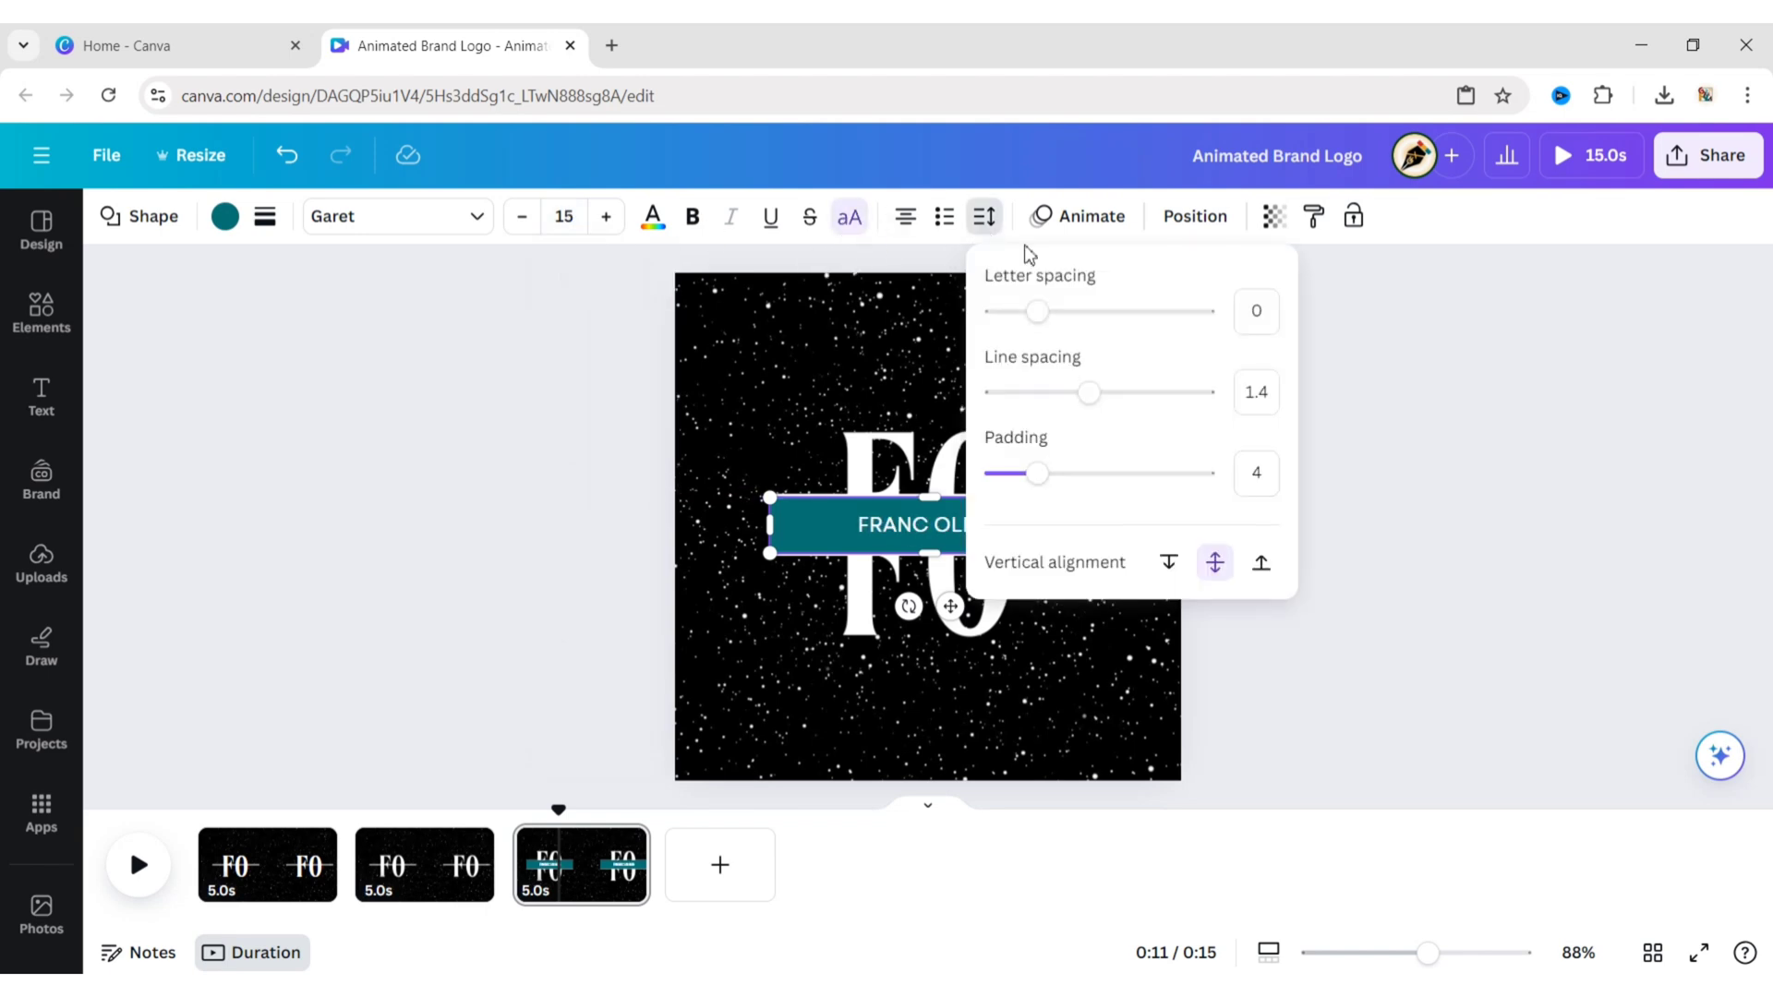
pyautogui.click(1258, 305)
pyautogui.write('500')
pyautogui.press('Return')
pyautogui.click(1501, 494)
pyautogui.click(1417, 568)
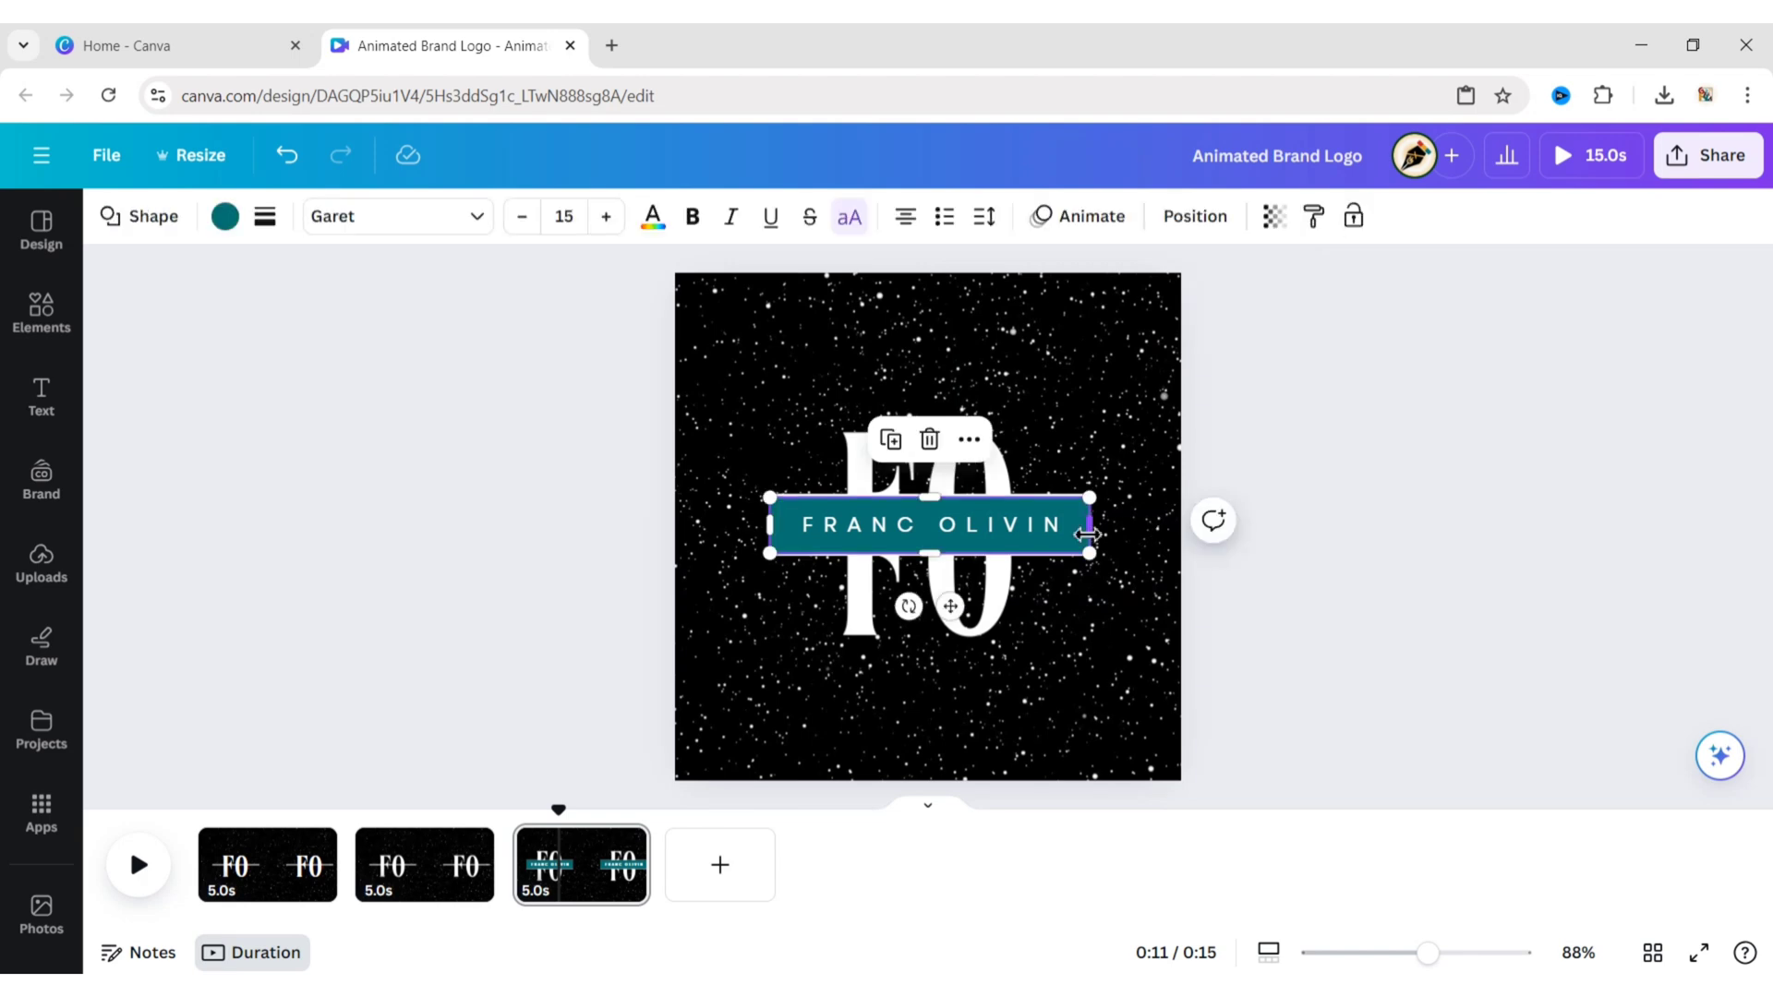
# Step: Fill the band shape with black
pyautogui.click(224, 218)
pyautogui.click(128, 527)
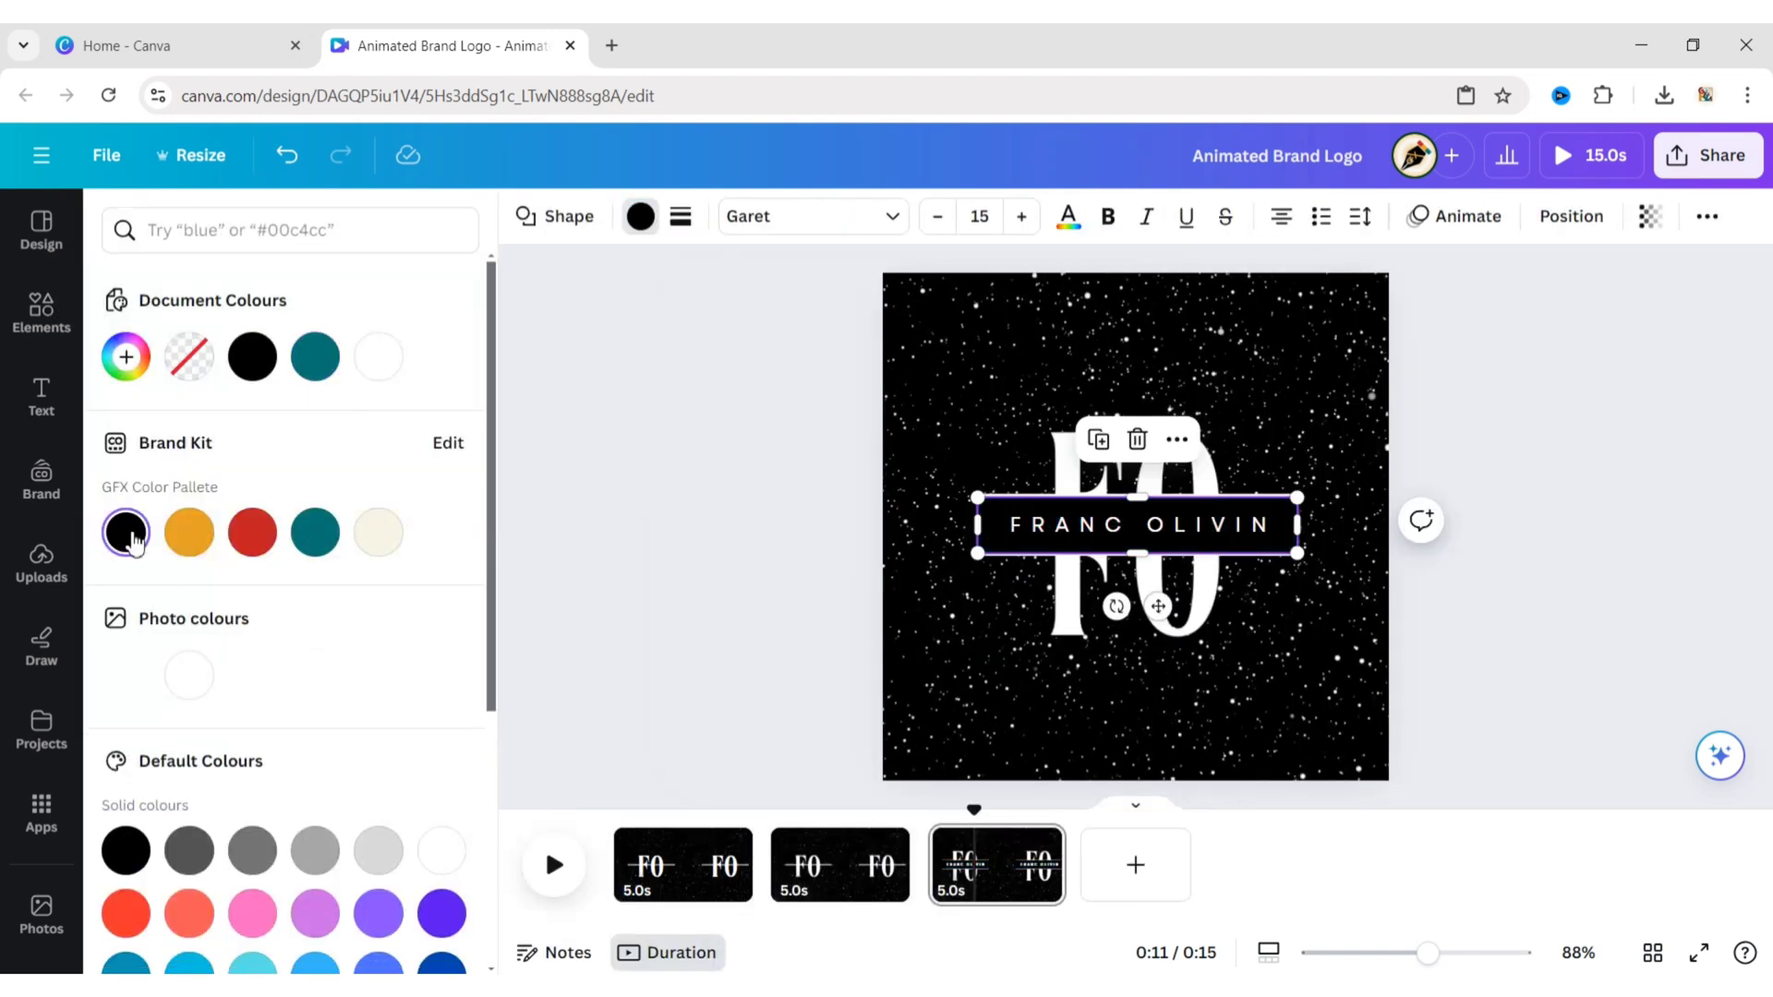
pyautogui.click(698, 531)
pyautogui.click(1561, 610)
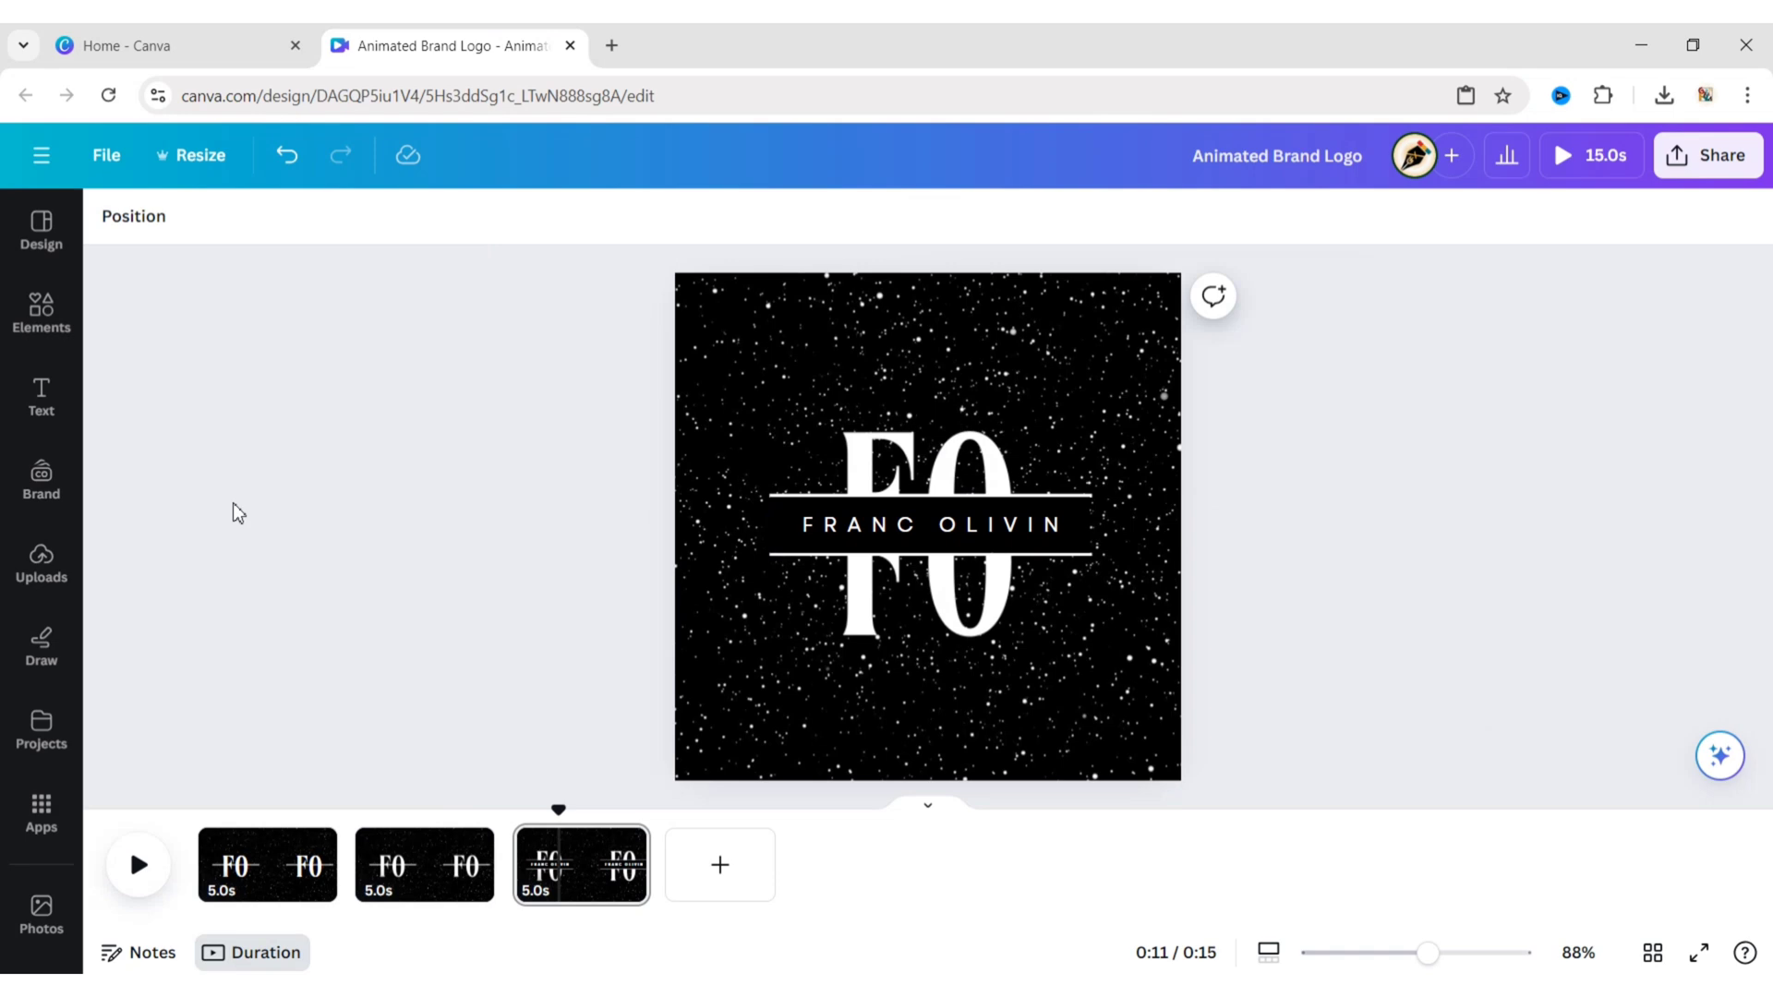
# Step: Give the FRANC OLIVIN band an on-enter Wipe animation at a slower speed
pyautogui.click(776, 532)
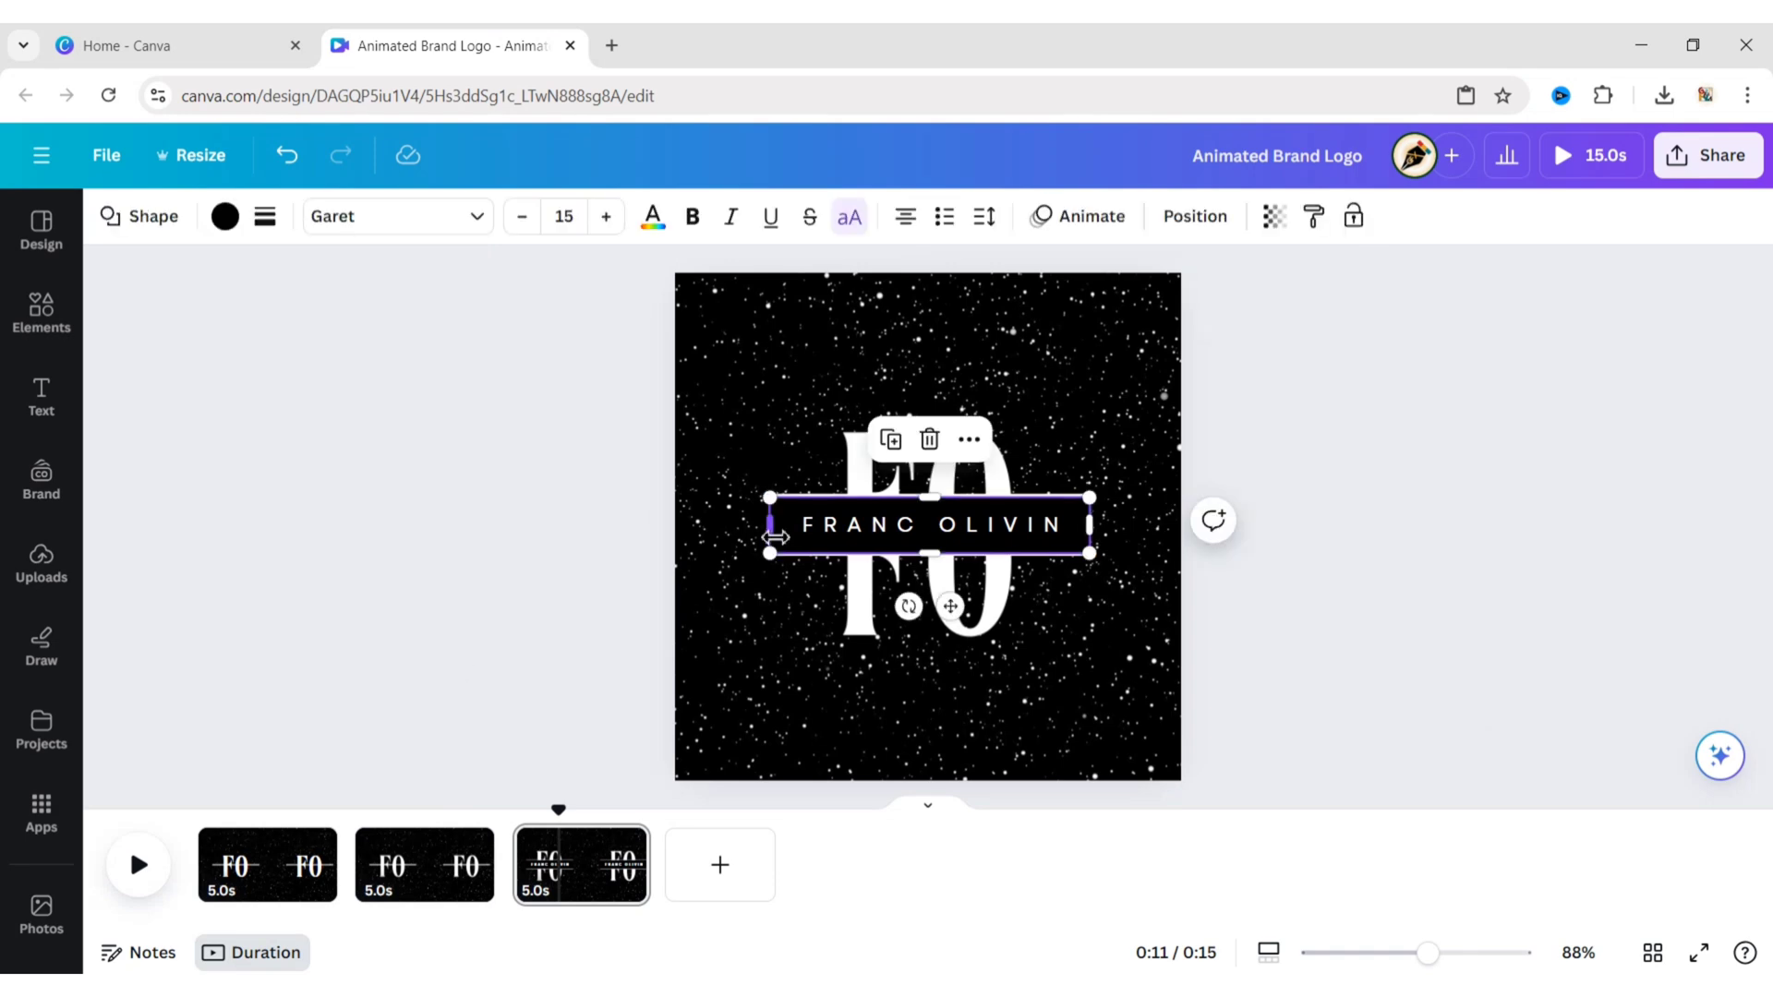
pyautogui.click(1076, 215)
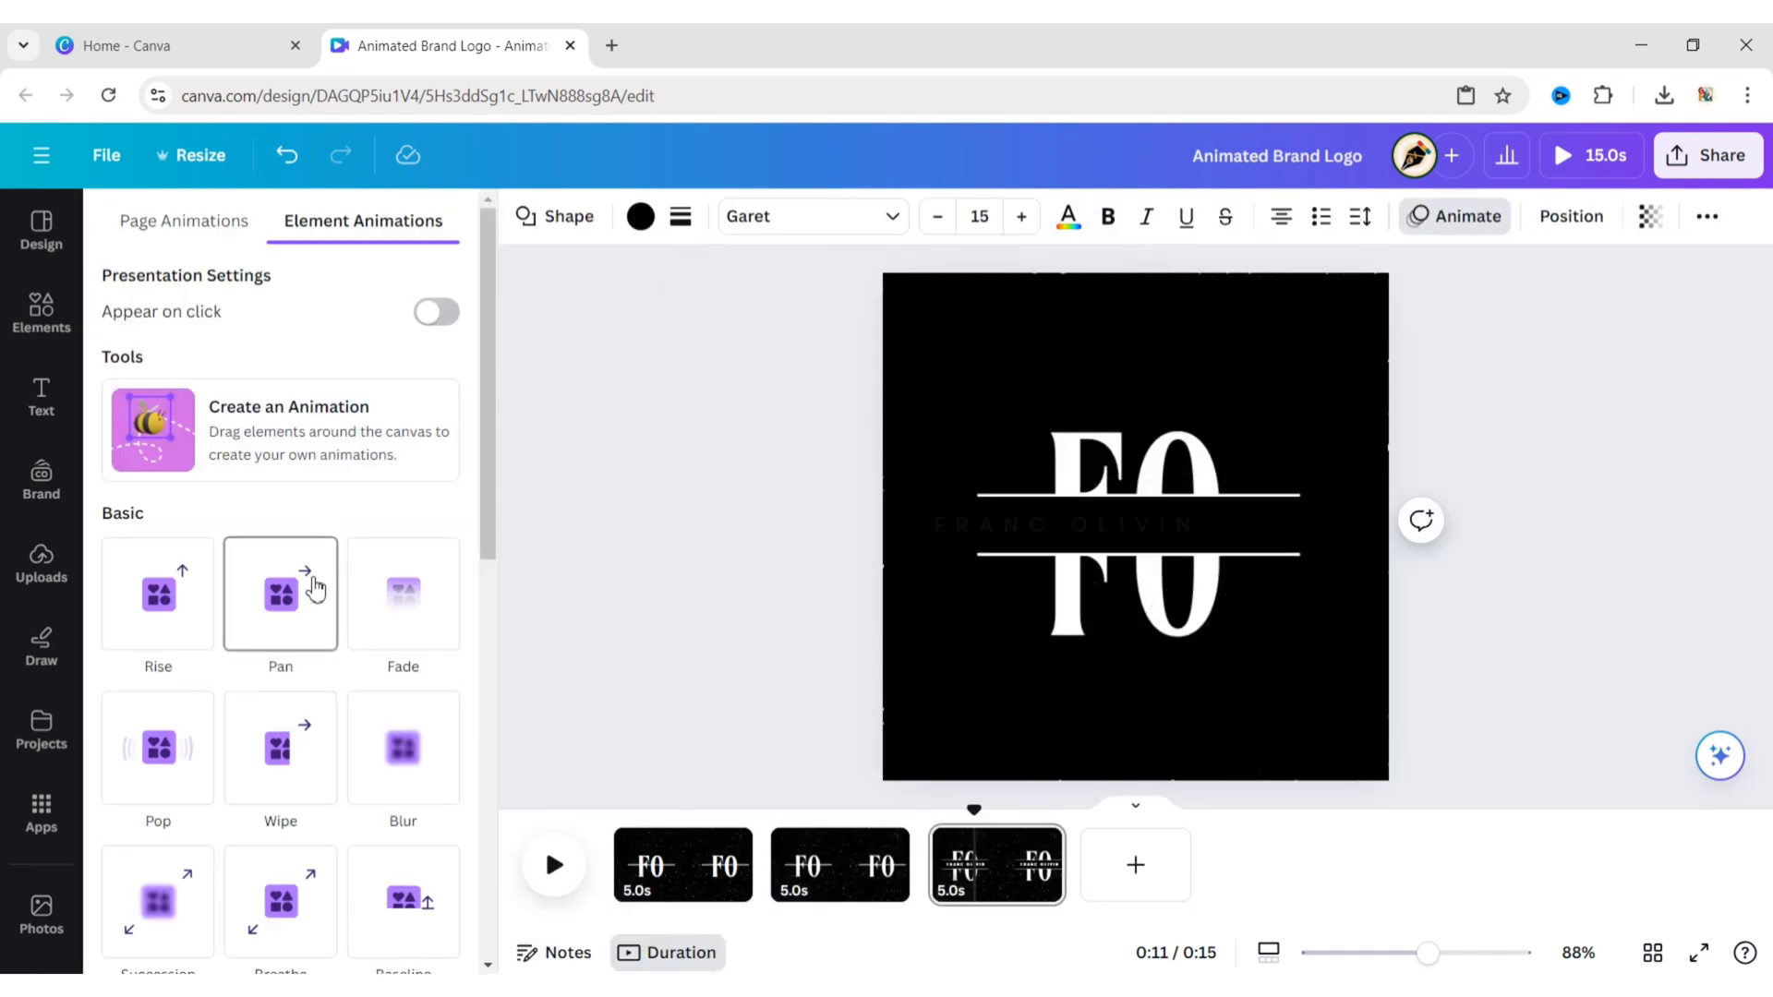
pyautogui.click(277, 766)
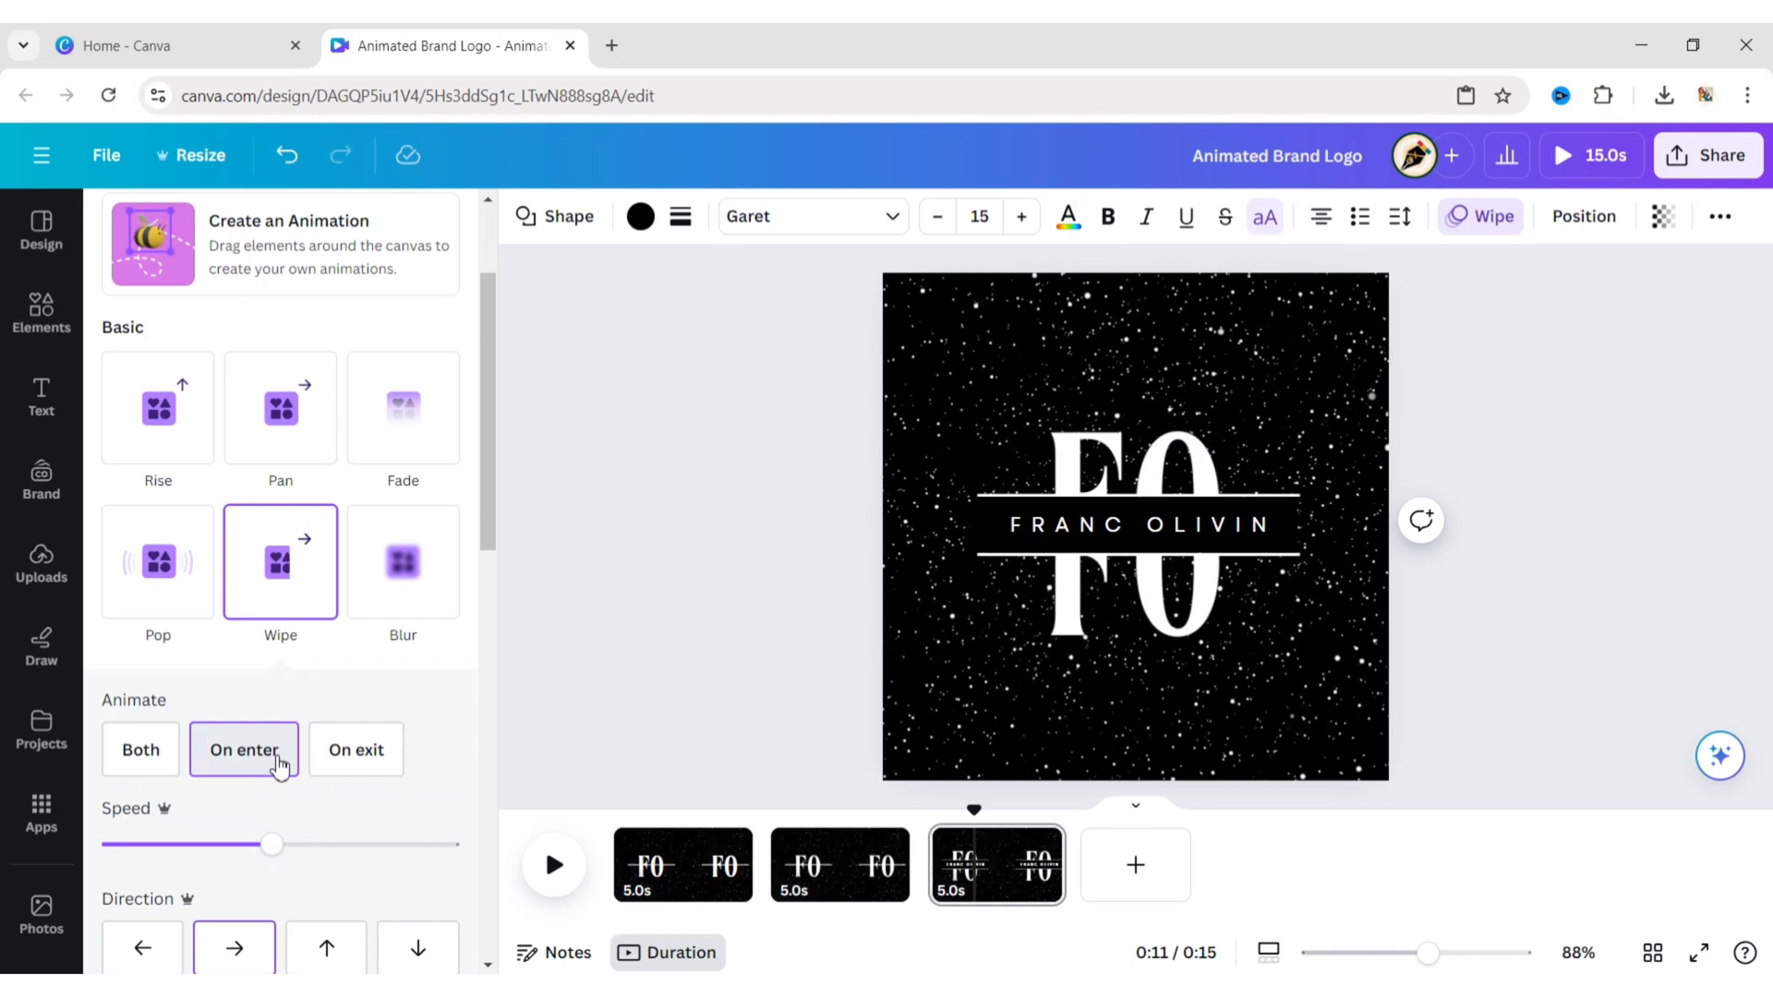
pyautogui.click(172, 846)
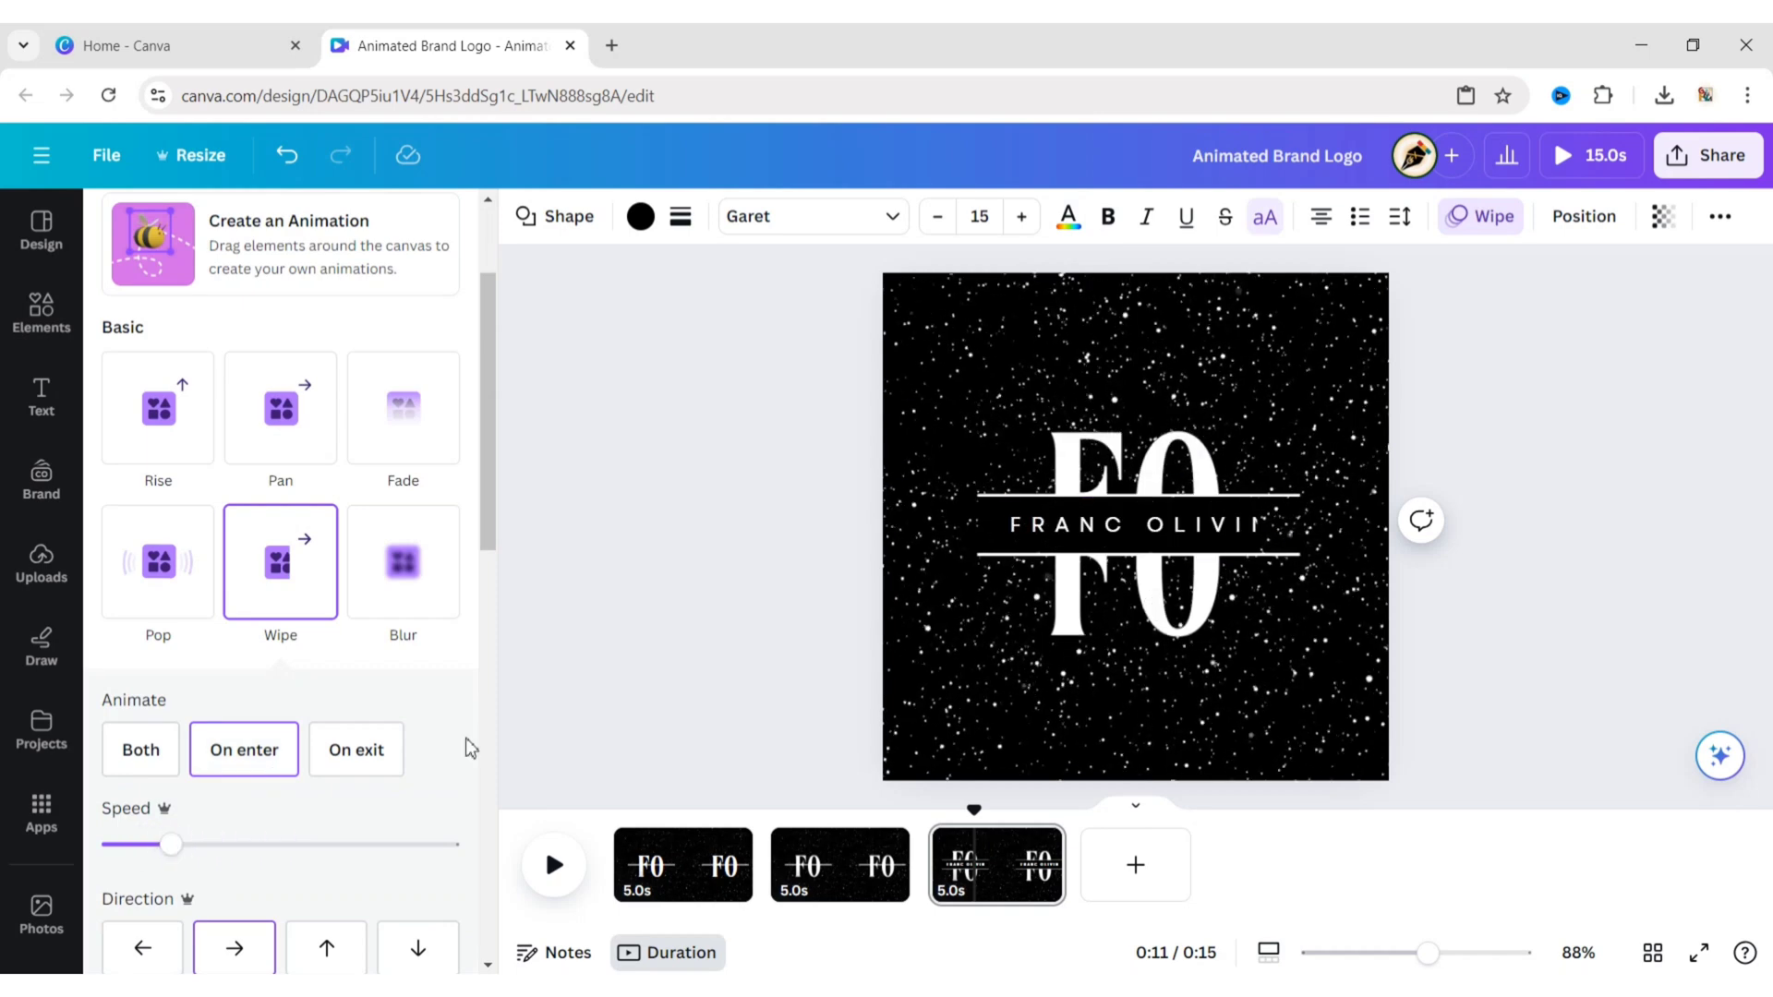
pyautogui.click(549, 612)
# Step: Give the FO text on page 1 the Succession animation
pyautogui.click(267, 876)
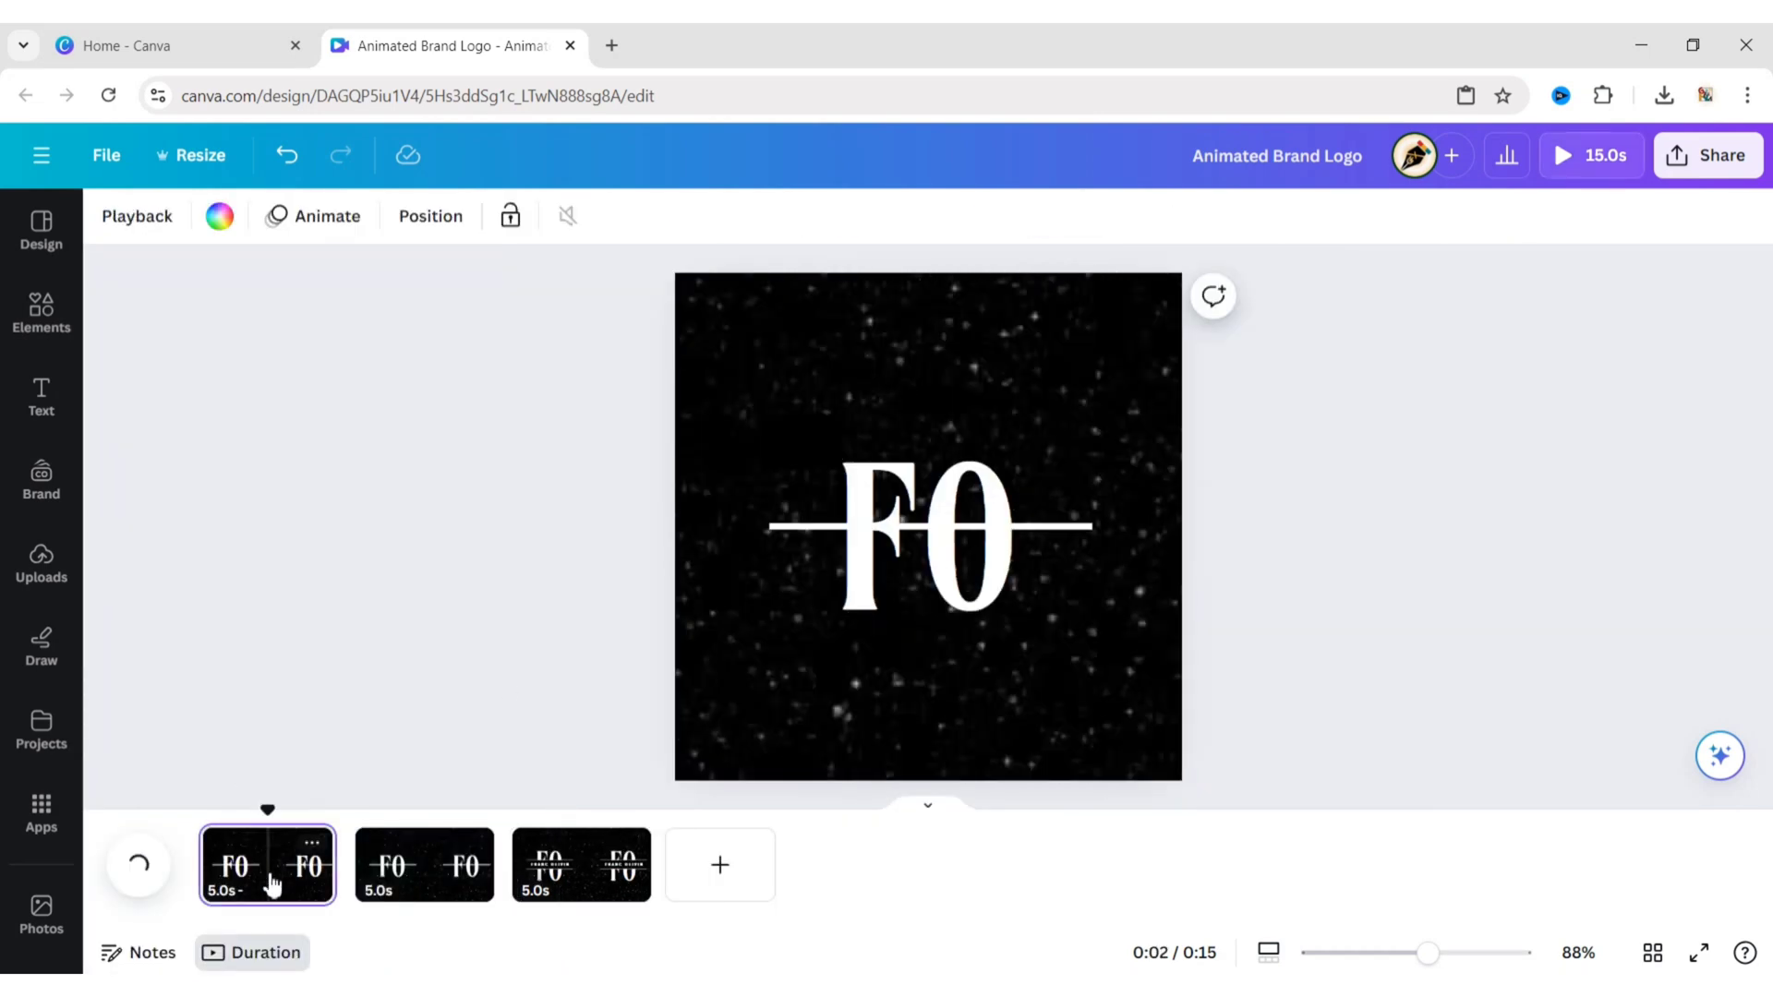
pyautogui.click(491, 582)
pyautogui.click(910, 587)
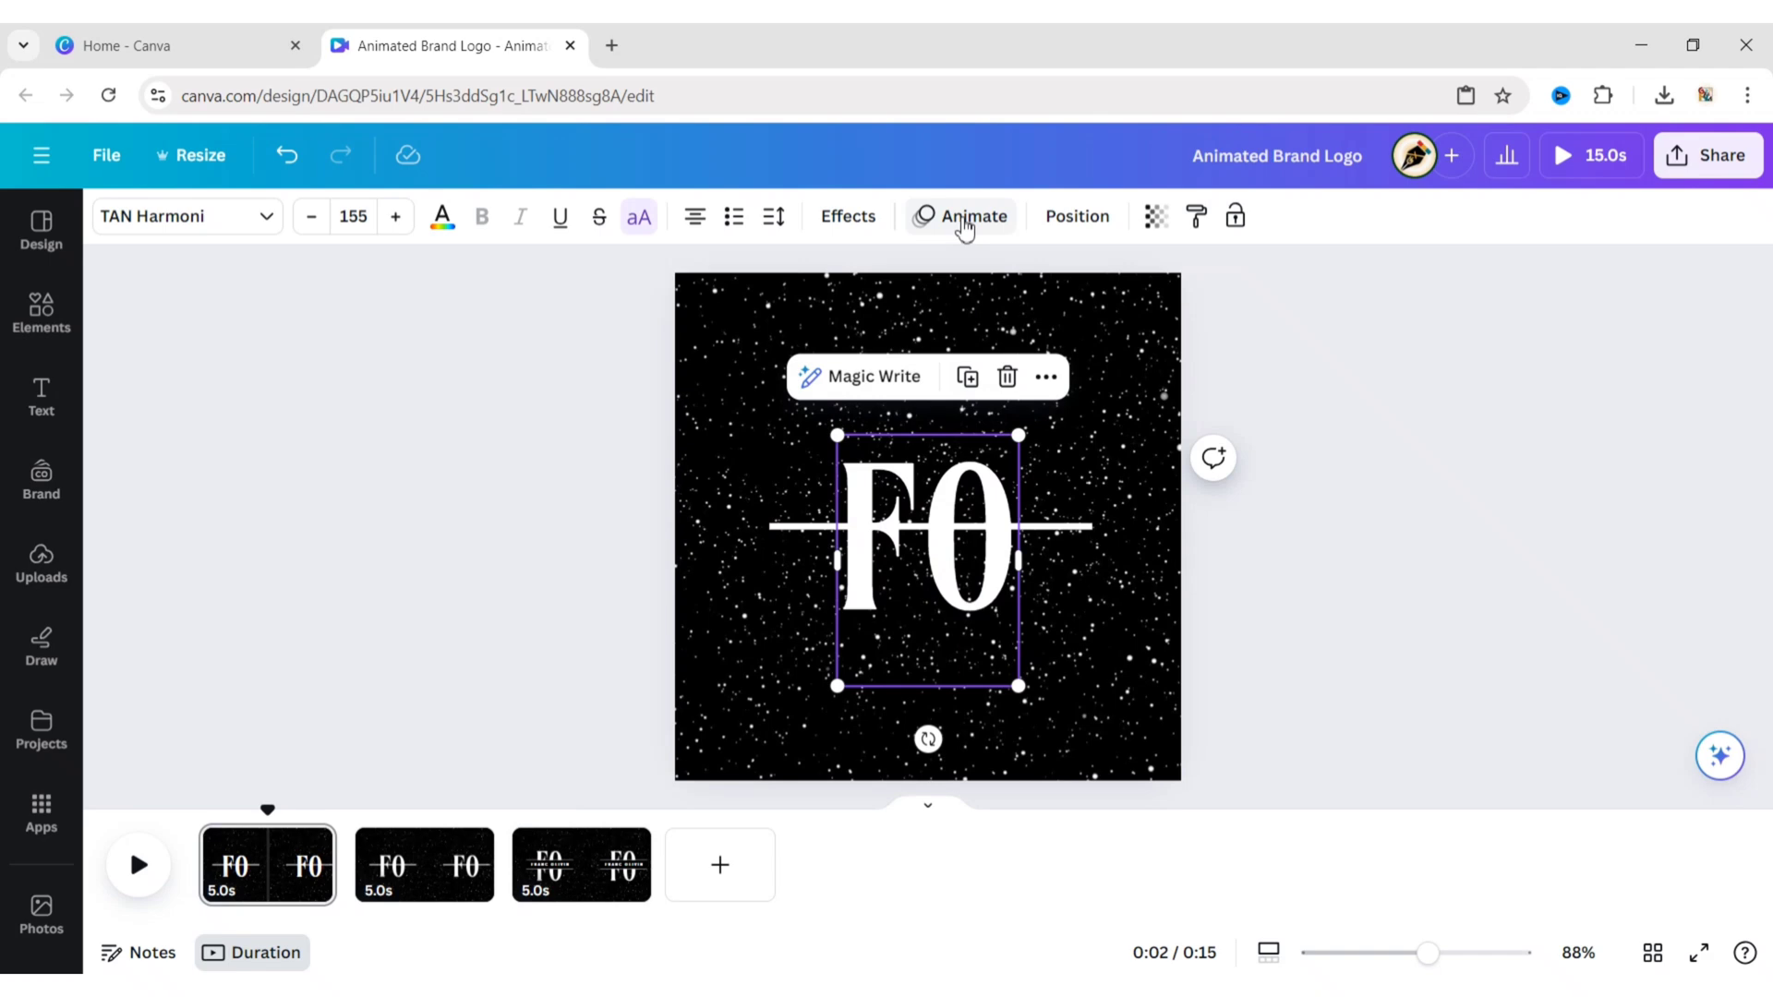
pyautogui.click(965, 218)
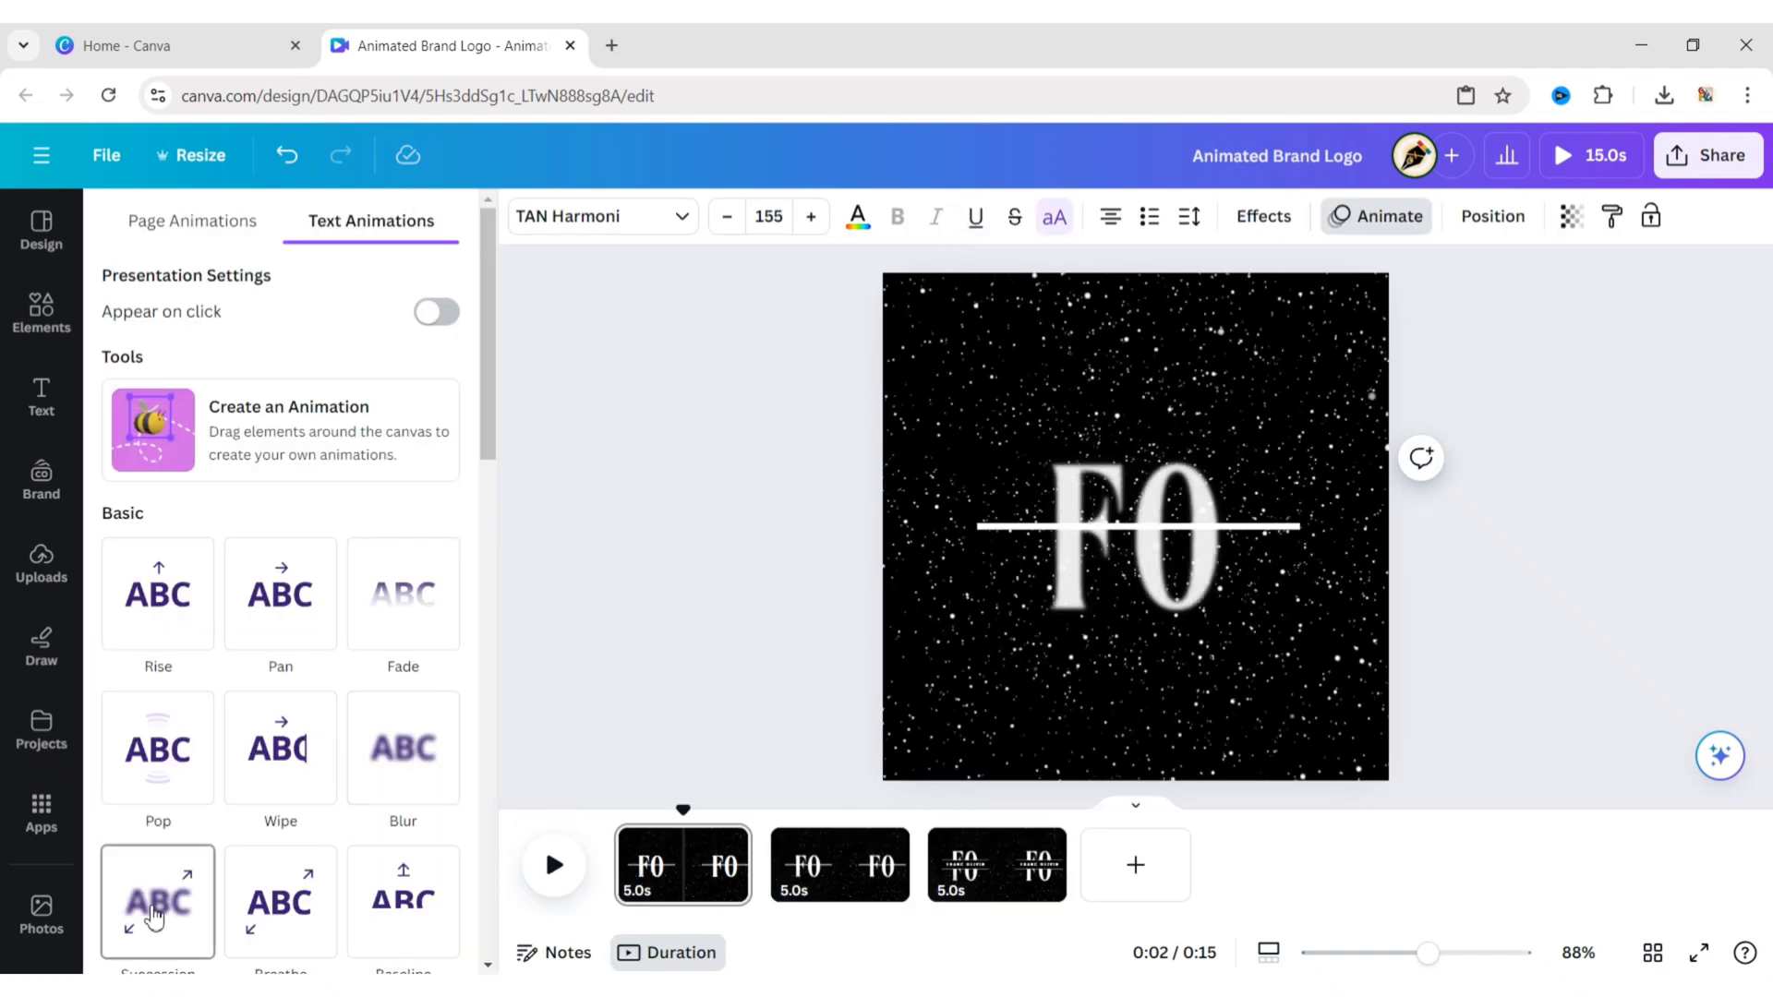
pyautogui.scroll(-1, 155, 917)
pyautogui.click(150, 783)
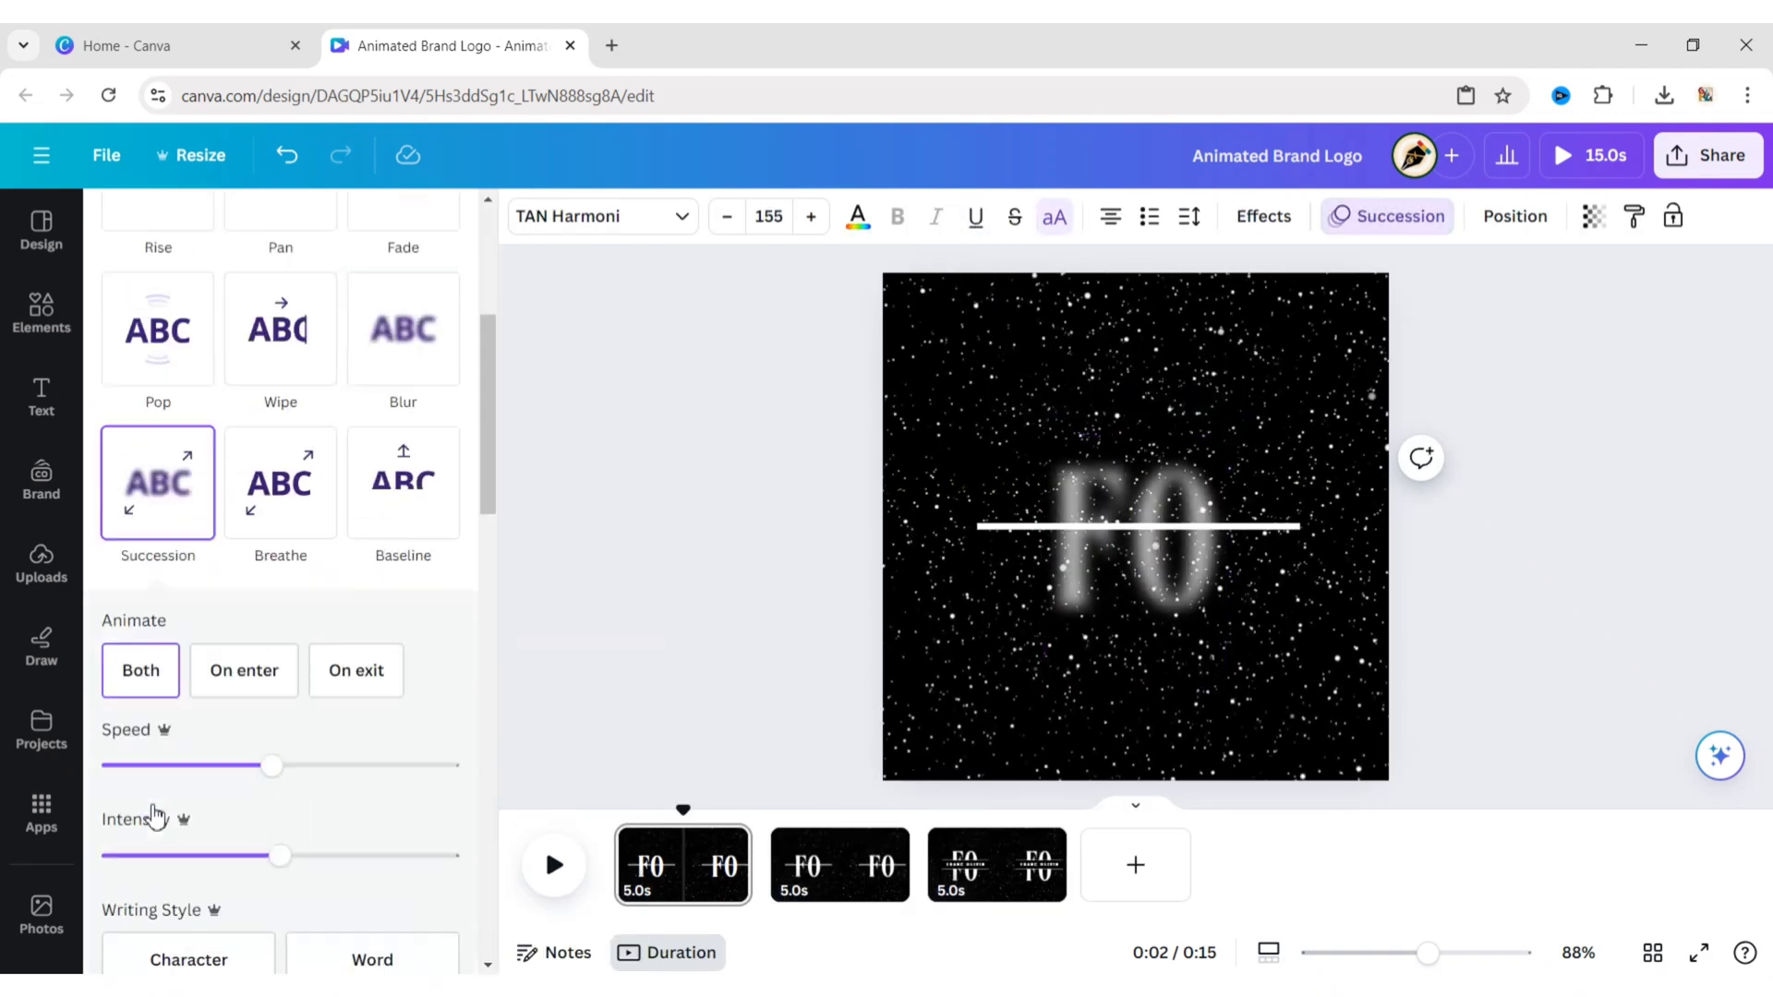
# Step: Apply the Pan animation to the horizontal white line
pyautogui.click(803, 566)
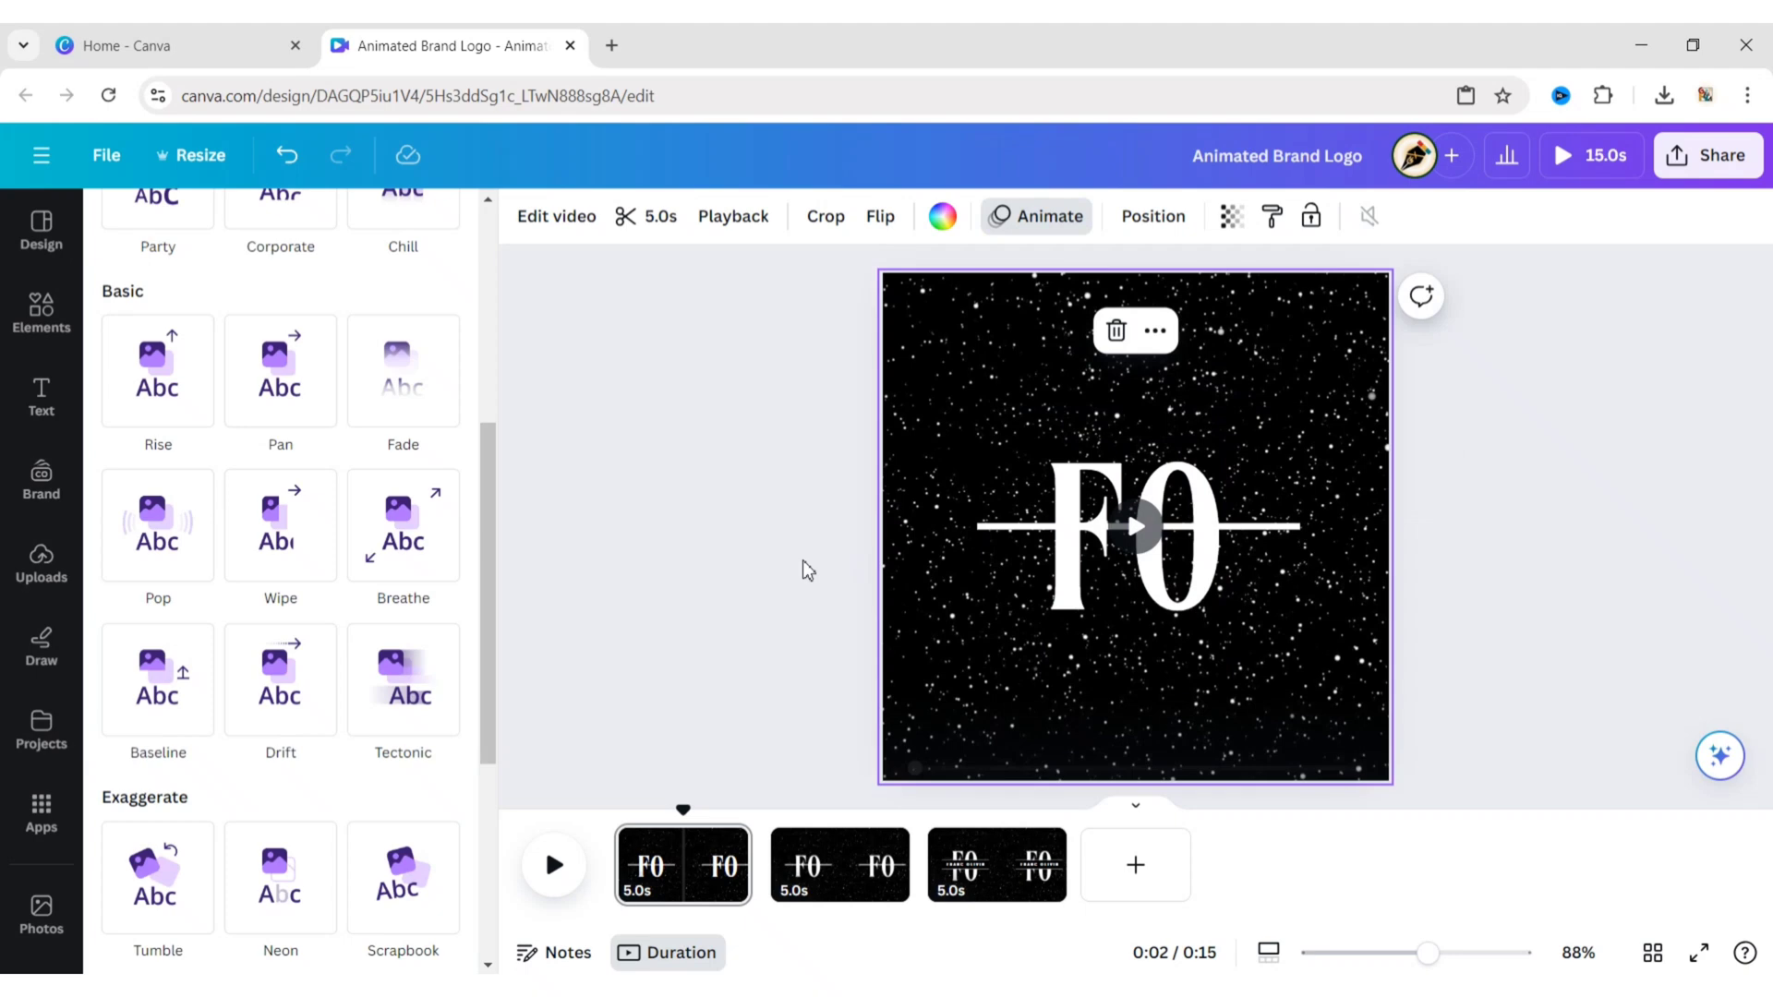
pyautogui.click(996, 528)
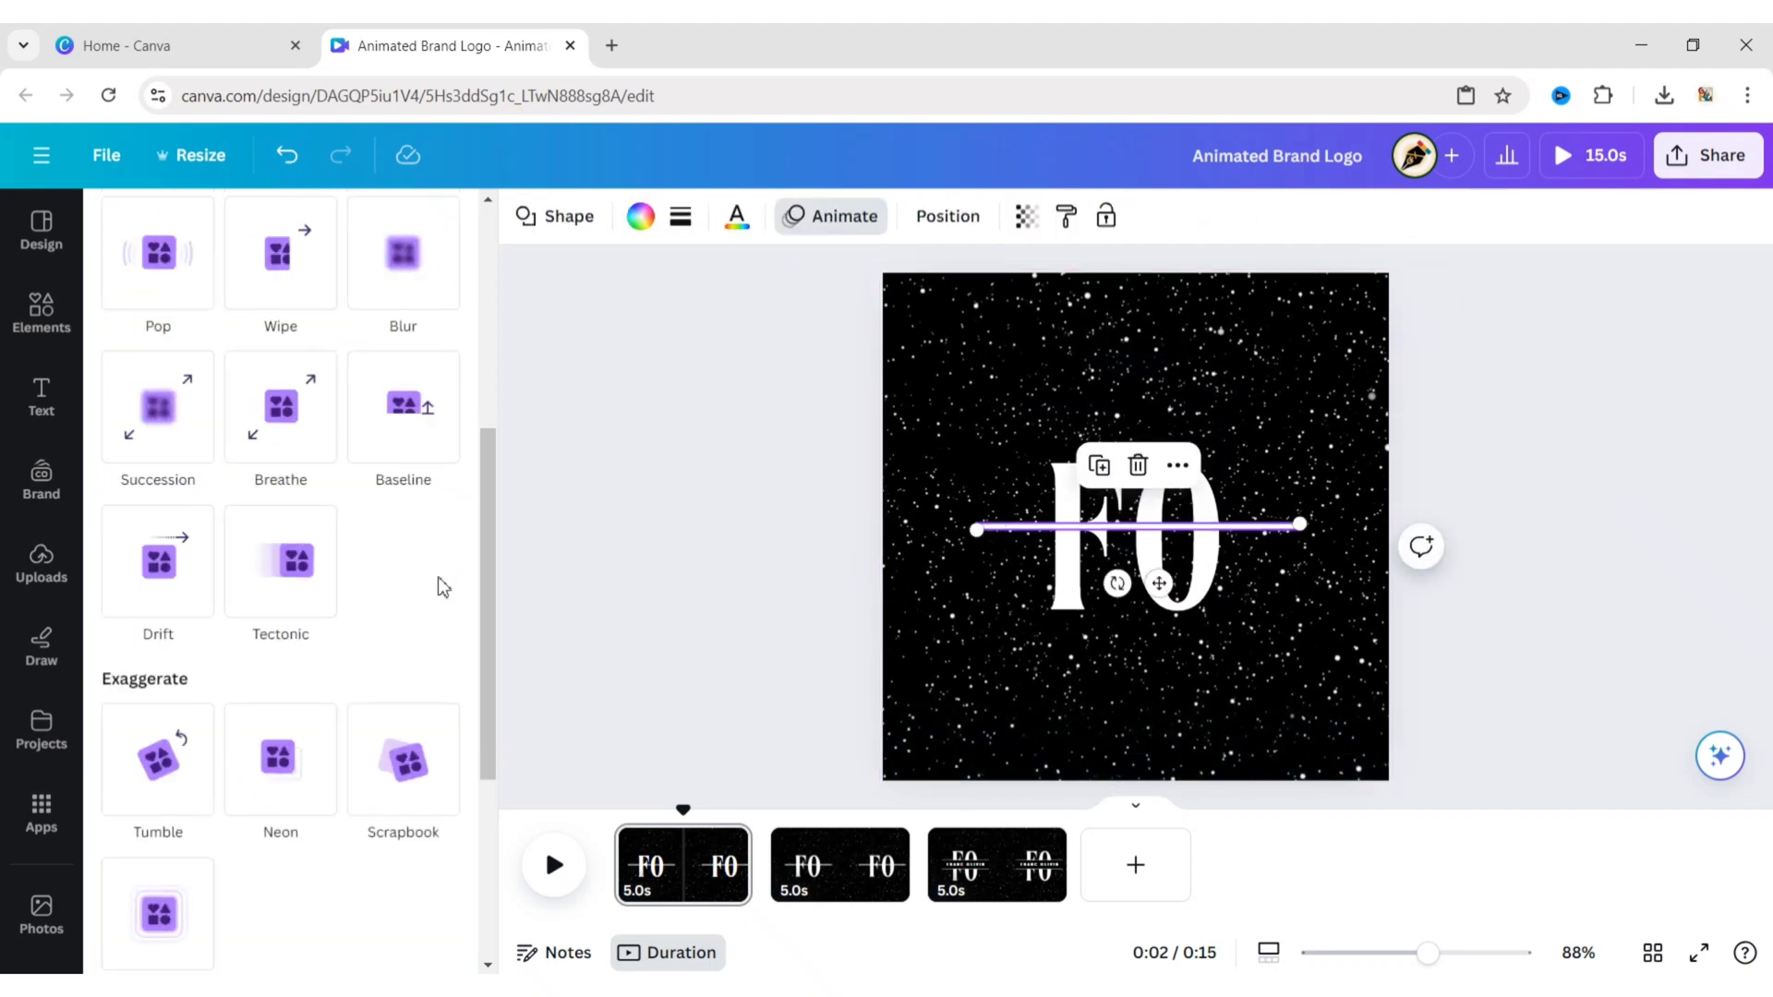
pyautogui.scroll(5, 434, 587)
pyautogui.click(281, 568)
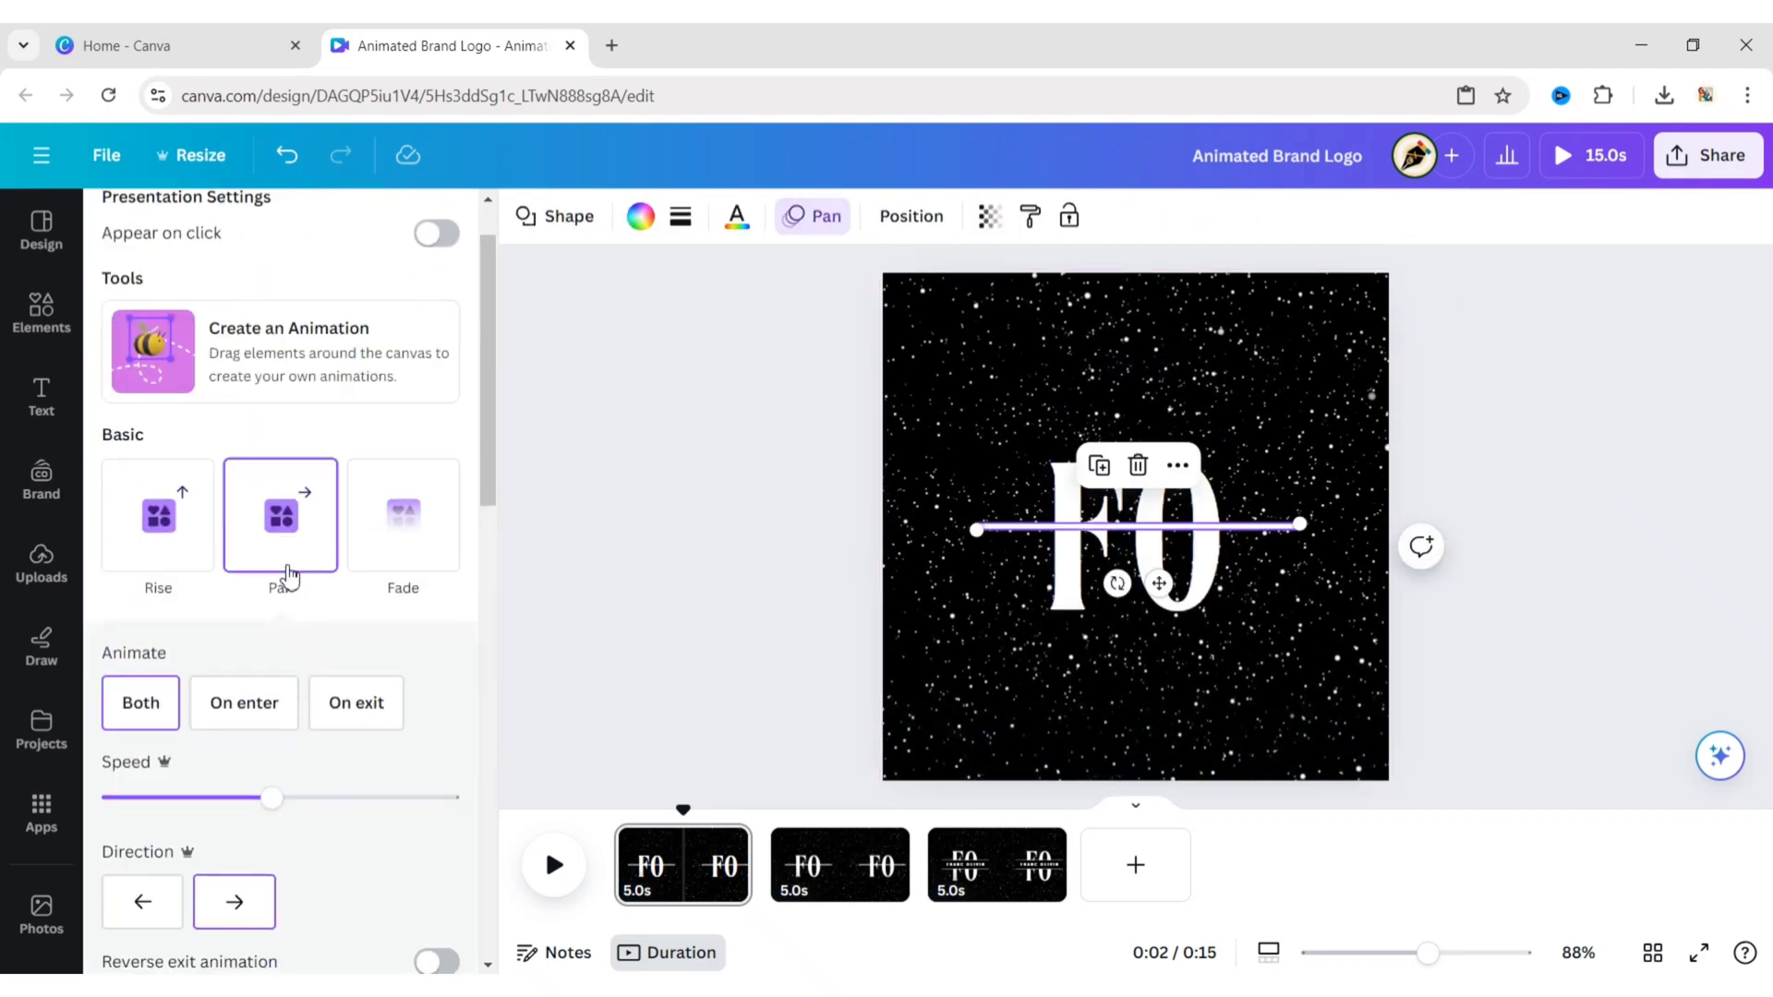
# Step: Show the timing of the FO text and line, then preview page 1's animation
pyautogui.click(523, 586)
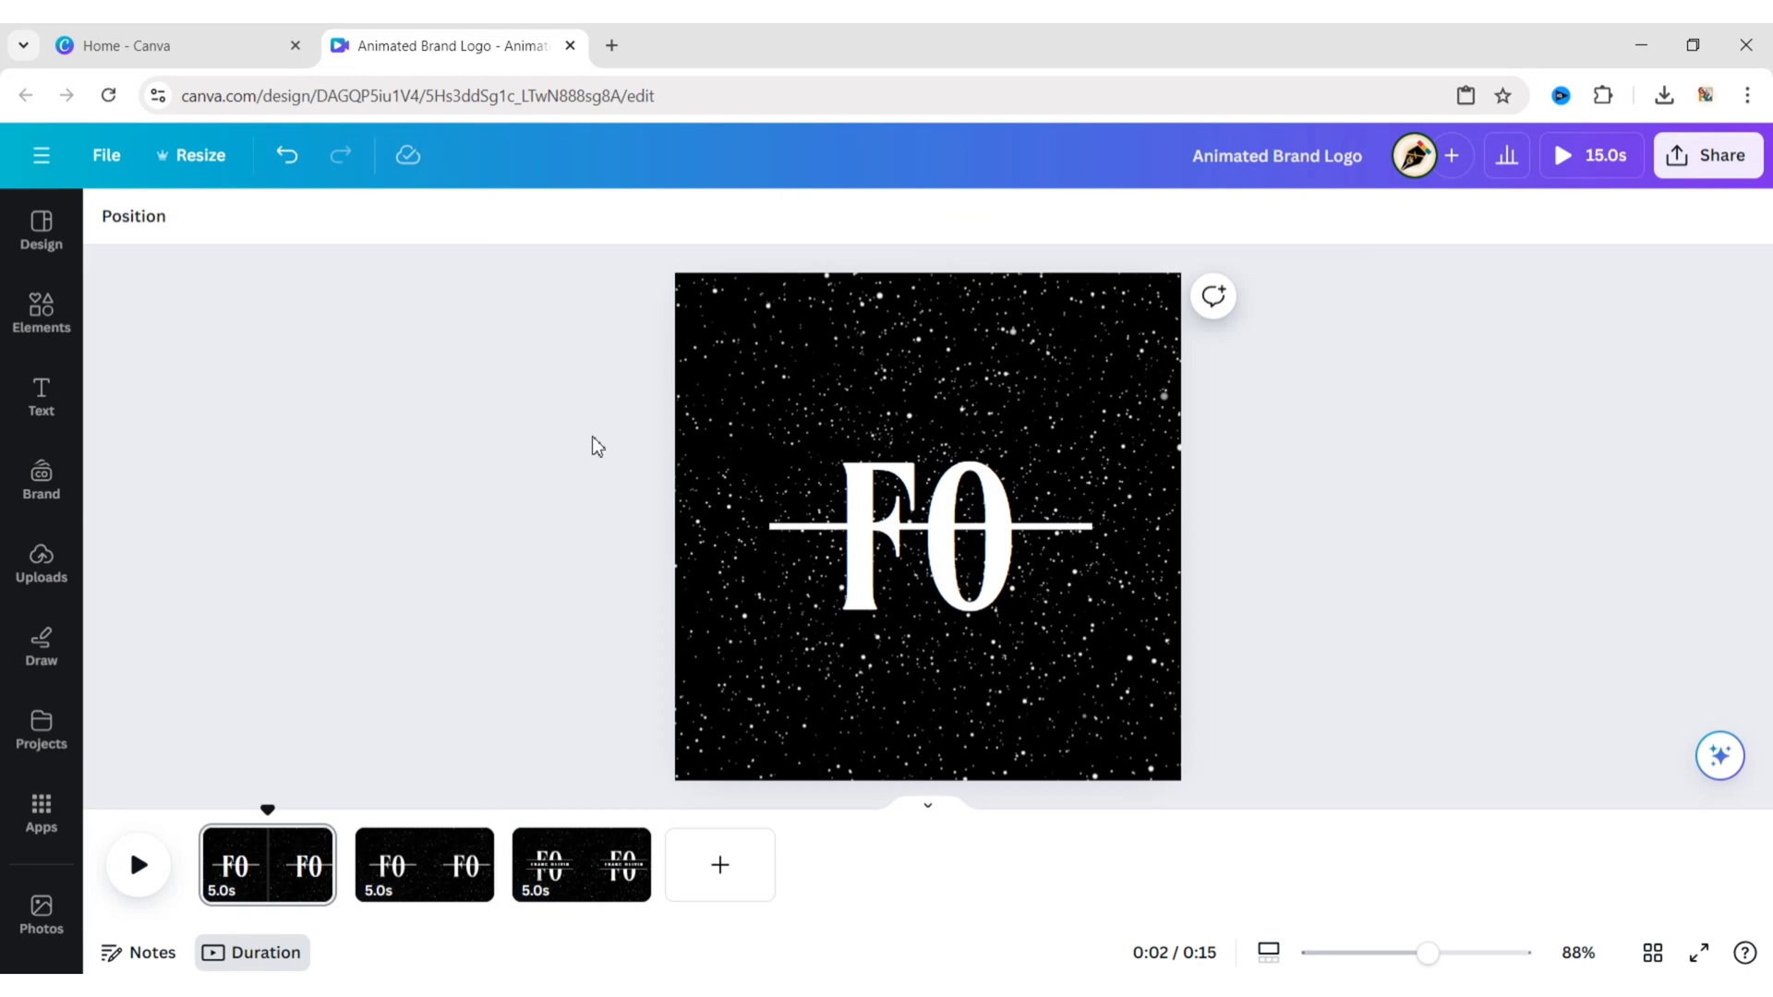
pyautogui.moveTo(607, 407); pyautogui.dragTo(1129, 641)
pyautogui.click(1098, 389)
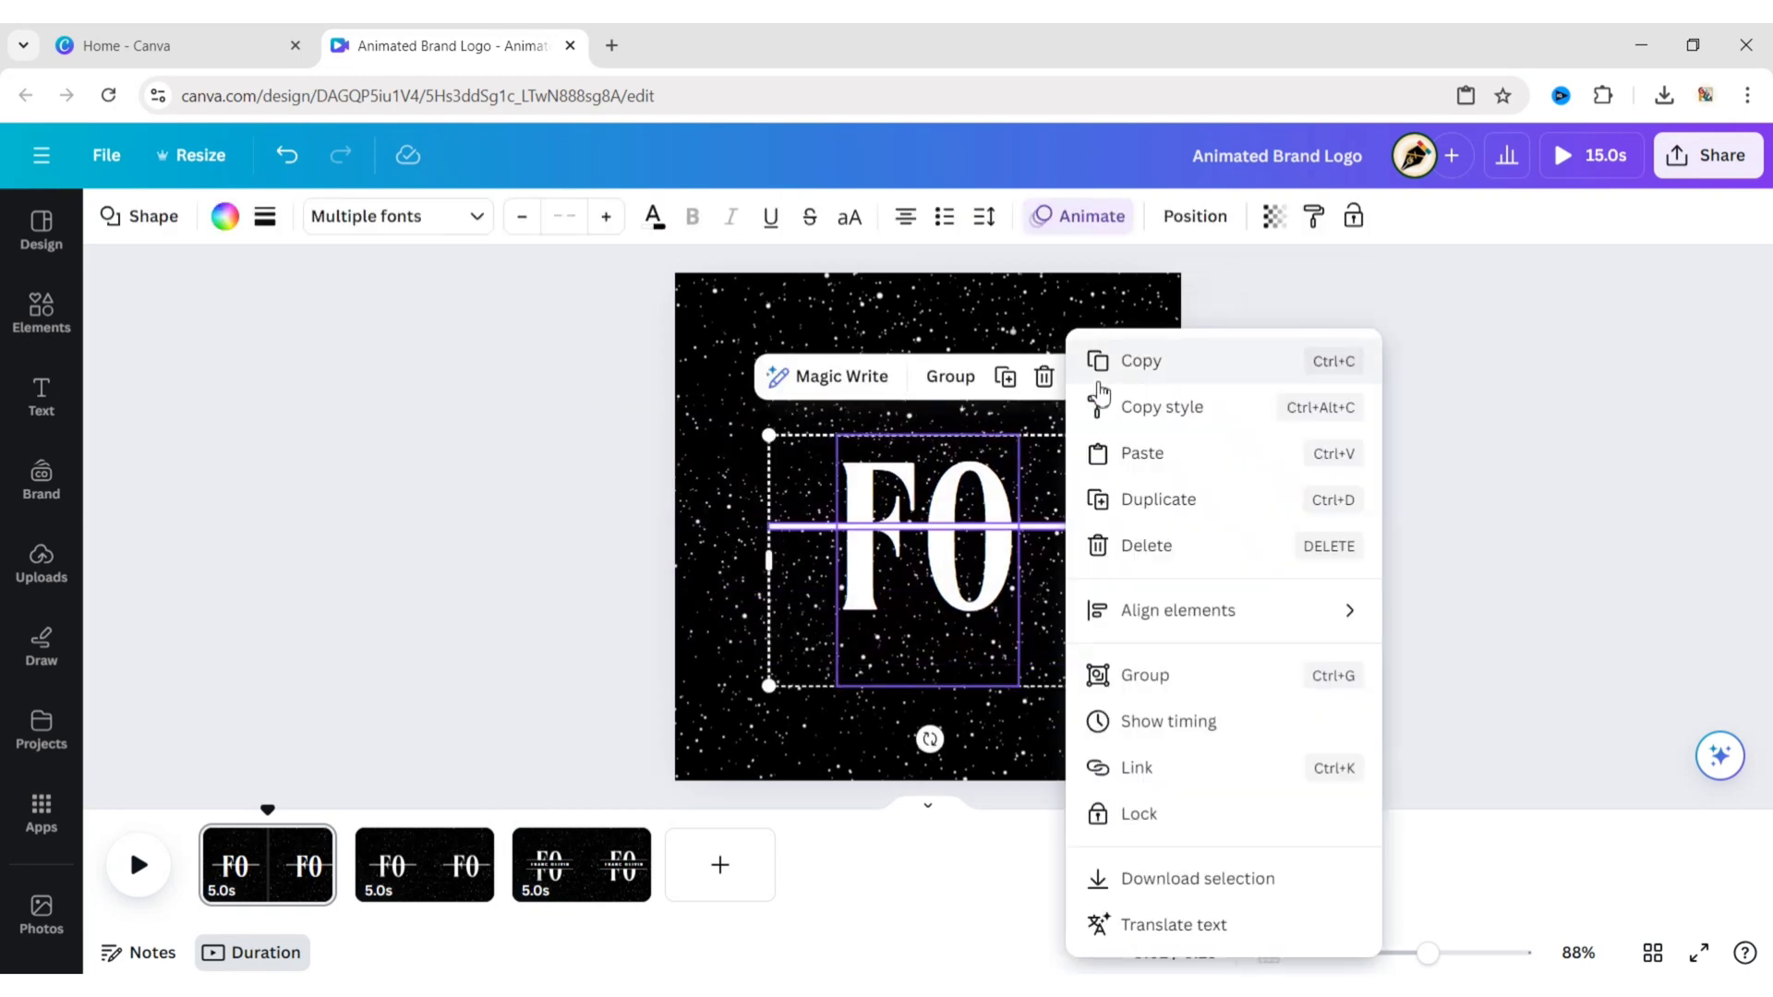
pyautogui.click(1192, 717)
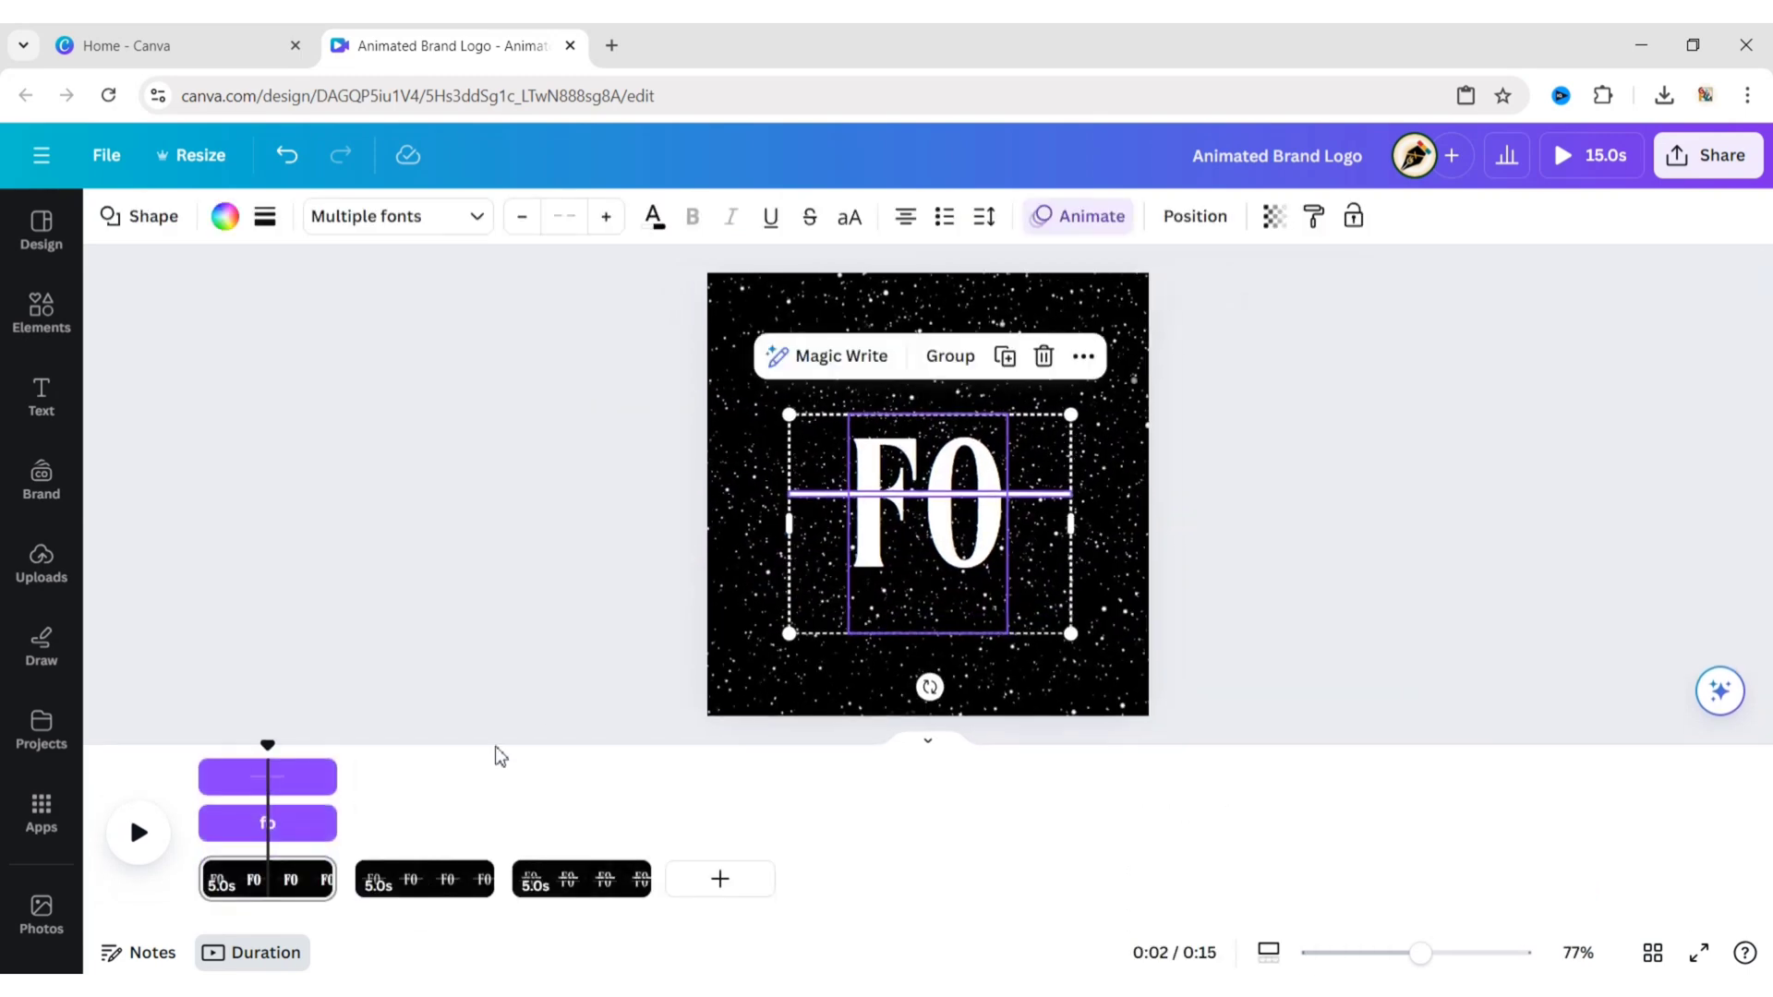
pyautogui.click(139, 834)
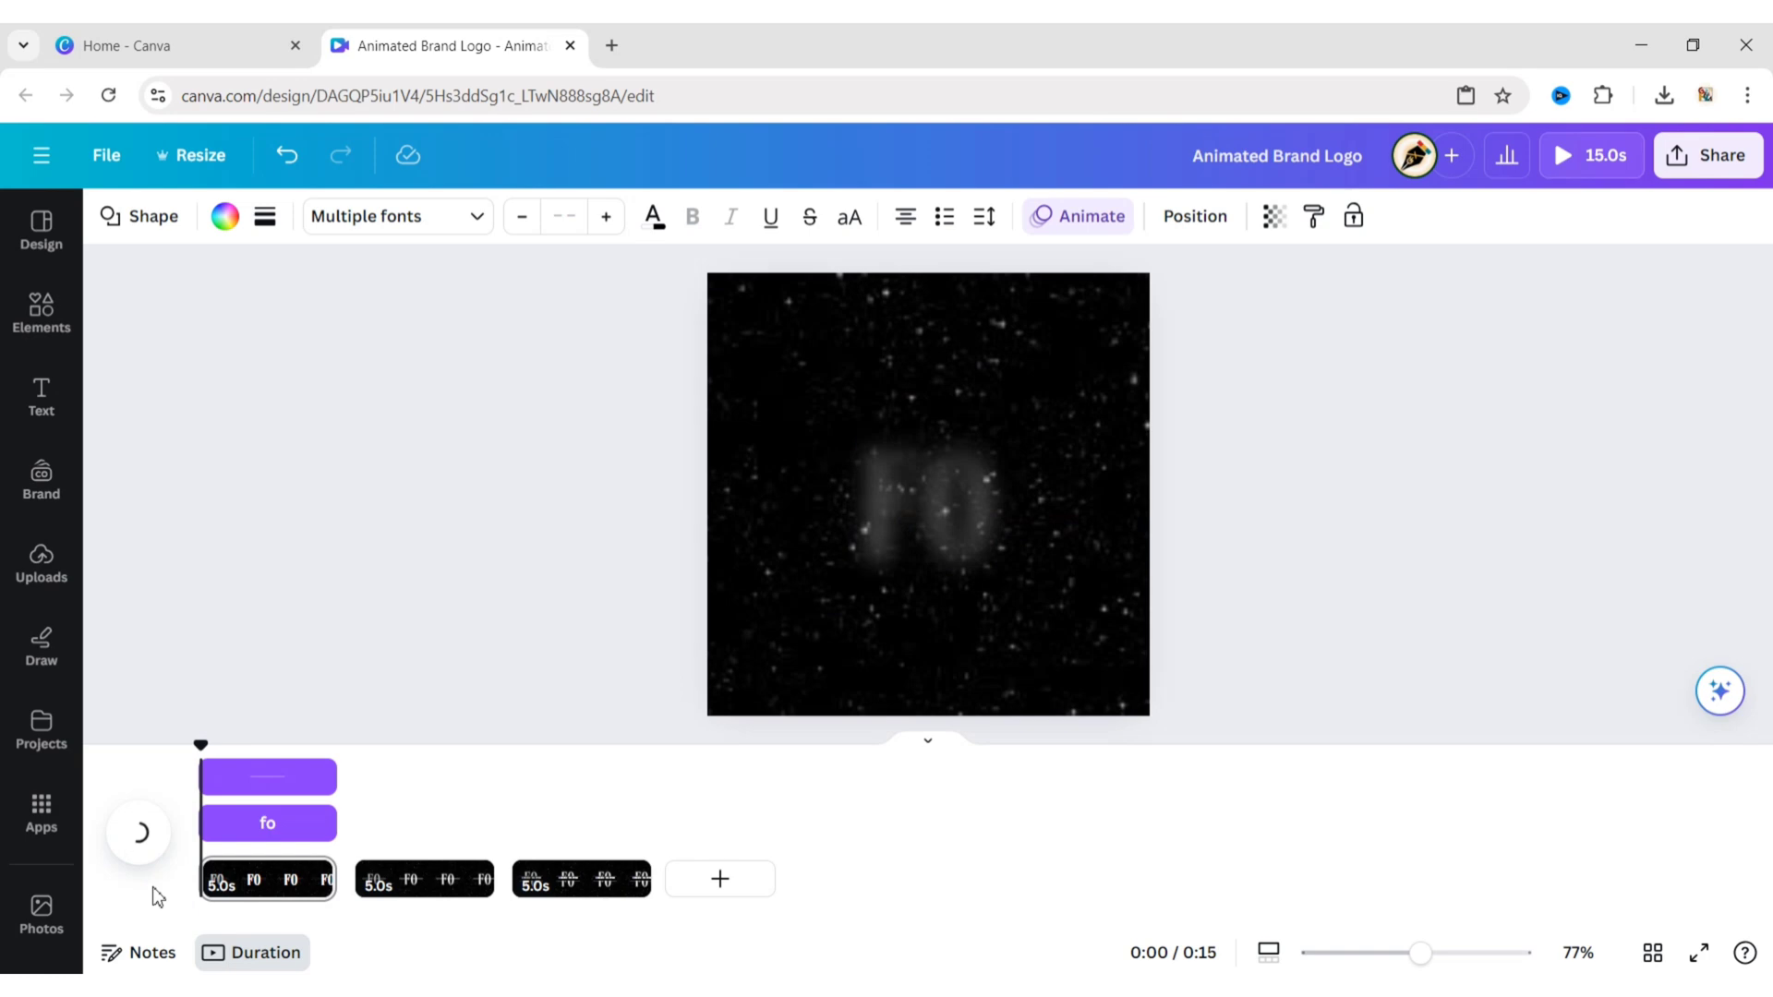
pyautogui.click(140, 834)
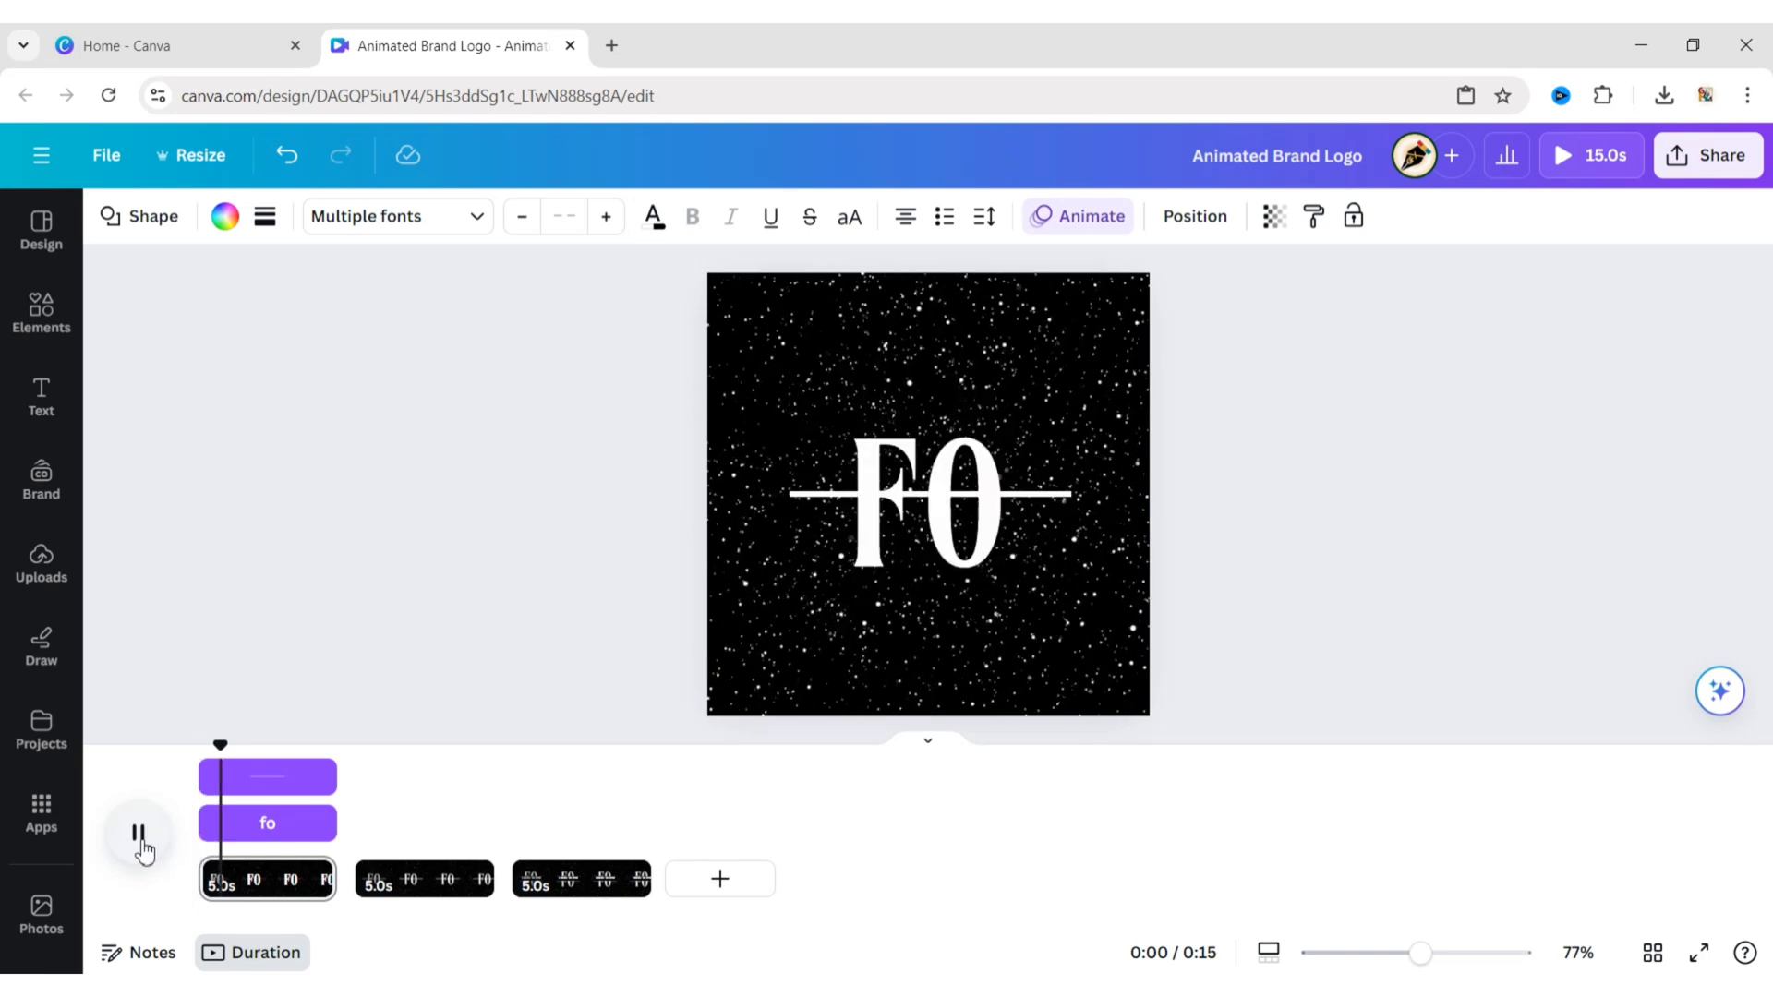
pyautogui.click(141, 837)
# Step: Delay the line's start to about 4.5 seconds, just after FO, and preview it
pyautogui.click(205, 786)
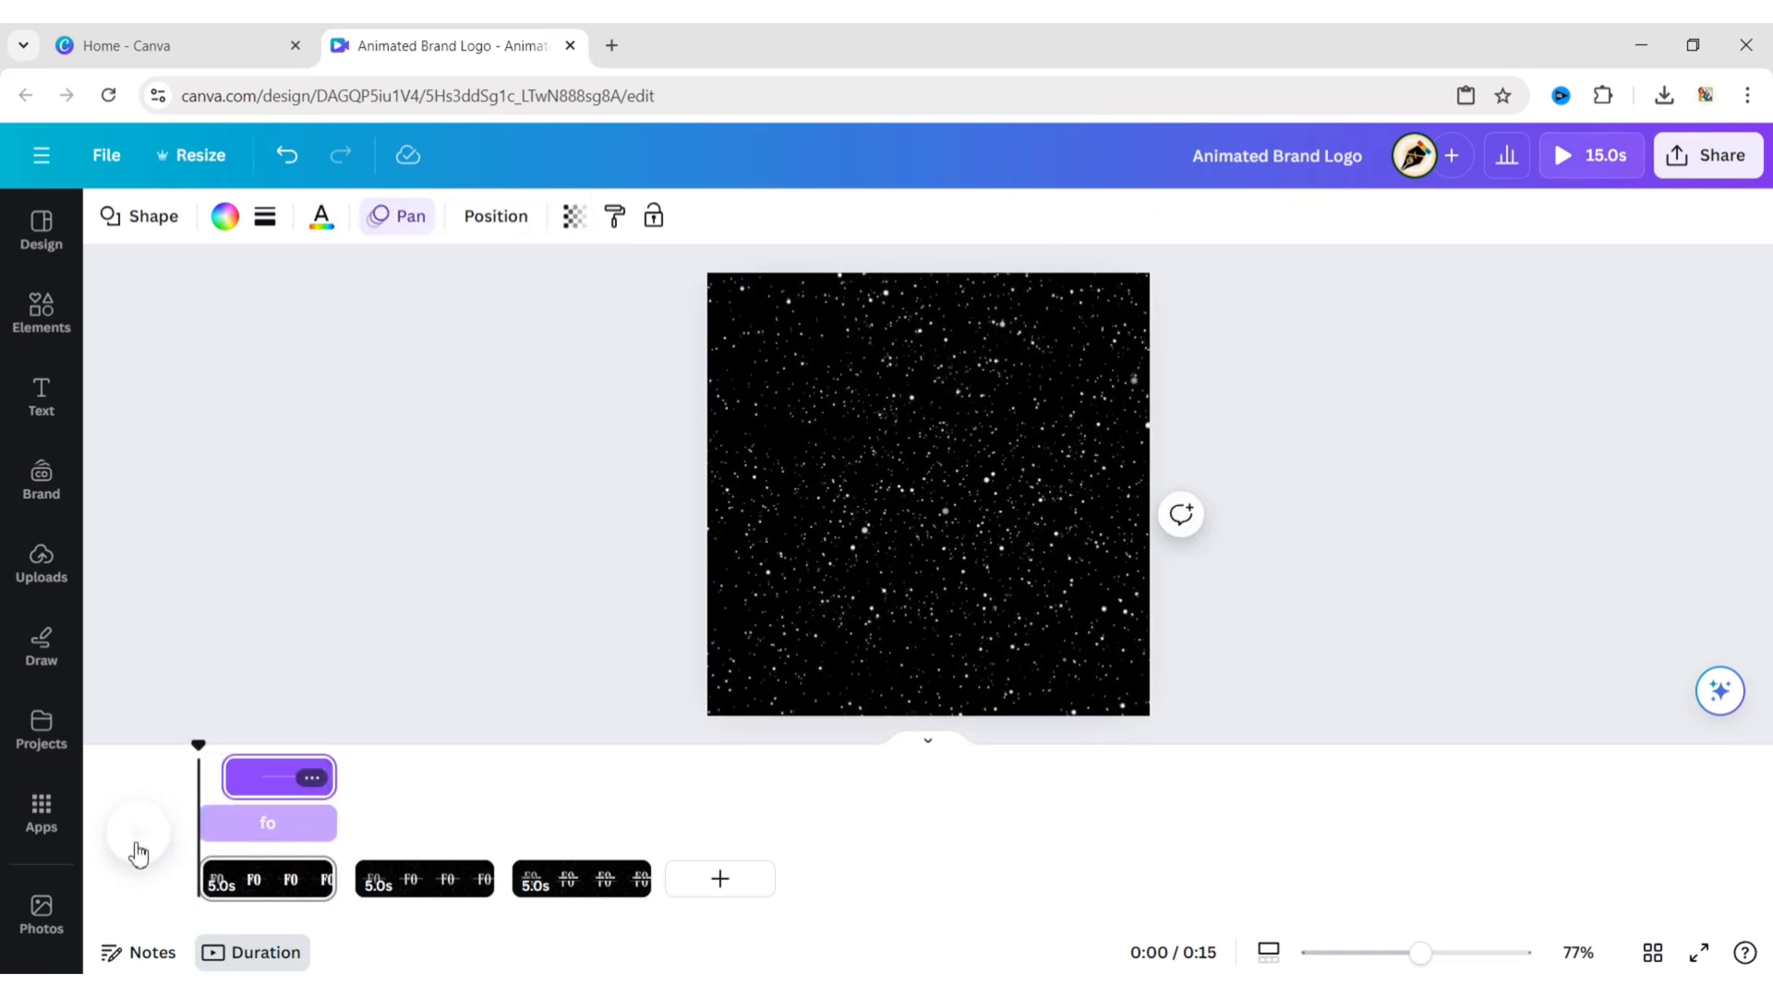
pyautogui.click(138, 836)
pyautogui.click(138, 861)
pyautogui.click(225, 783)
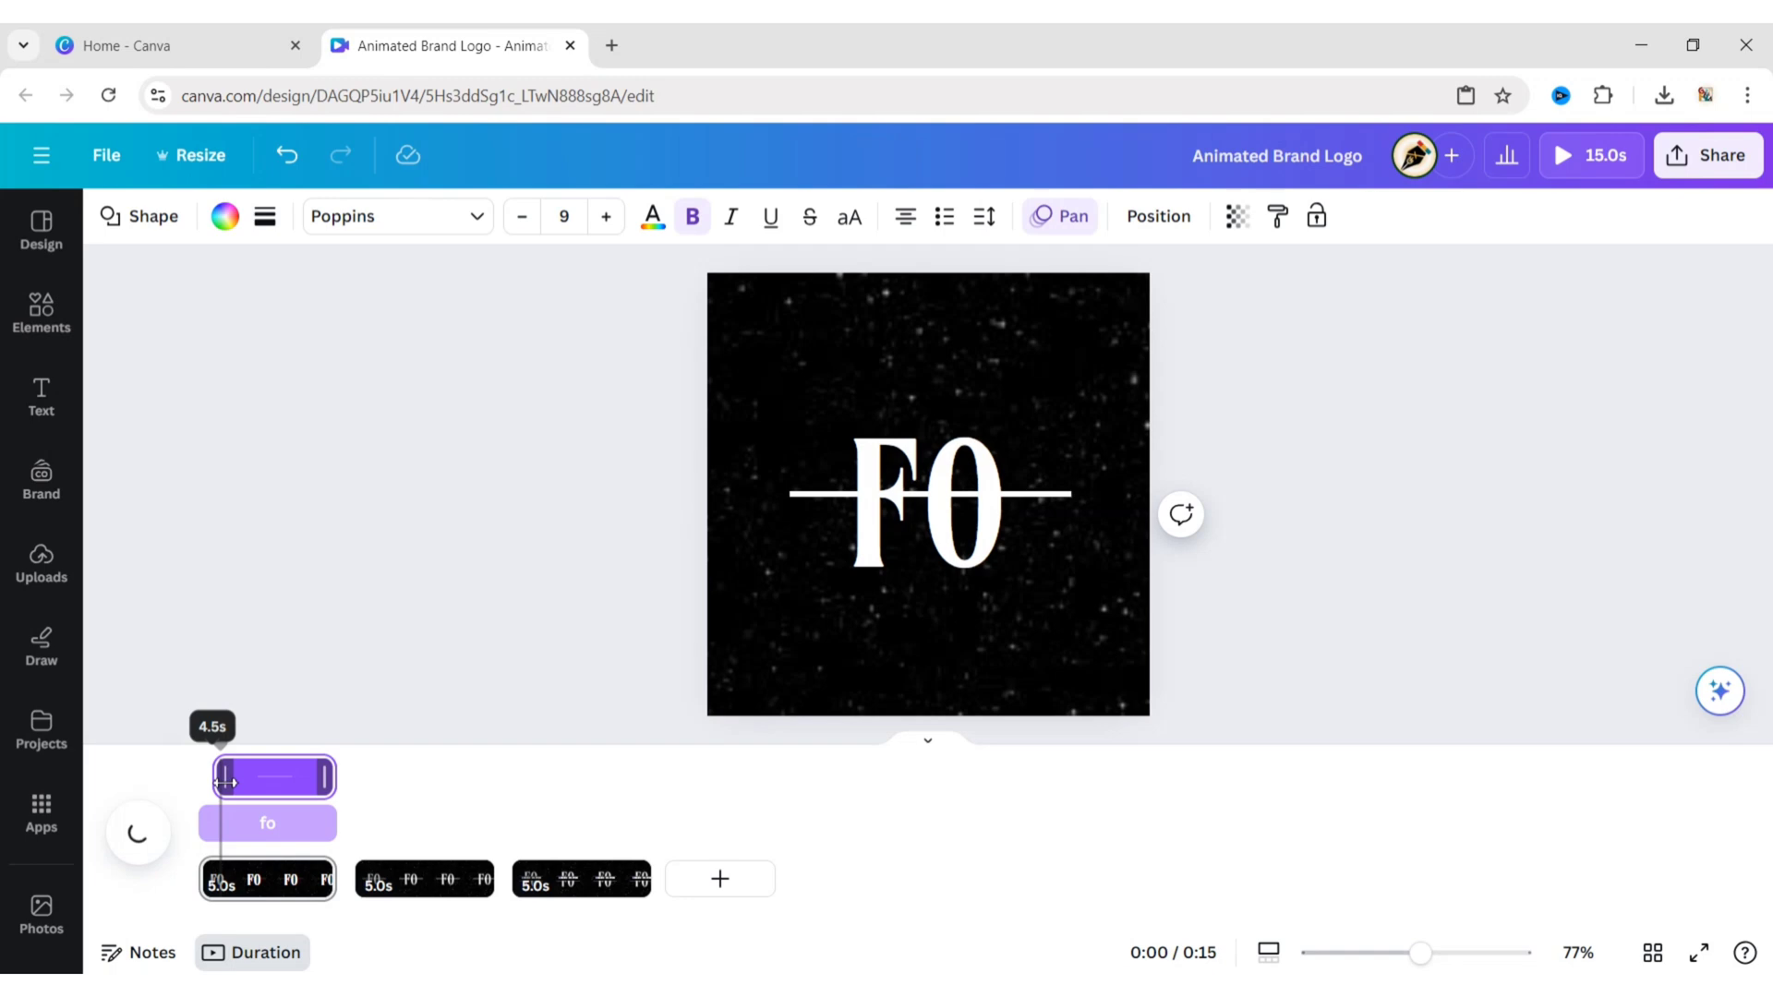
pyautogui.click(138, 842)
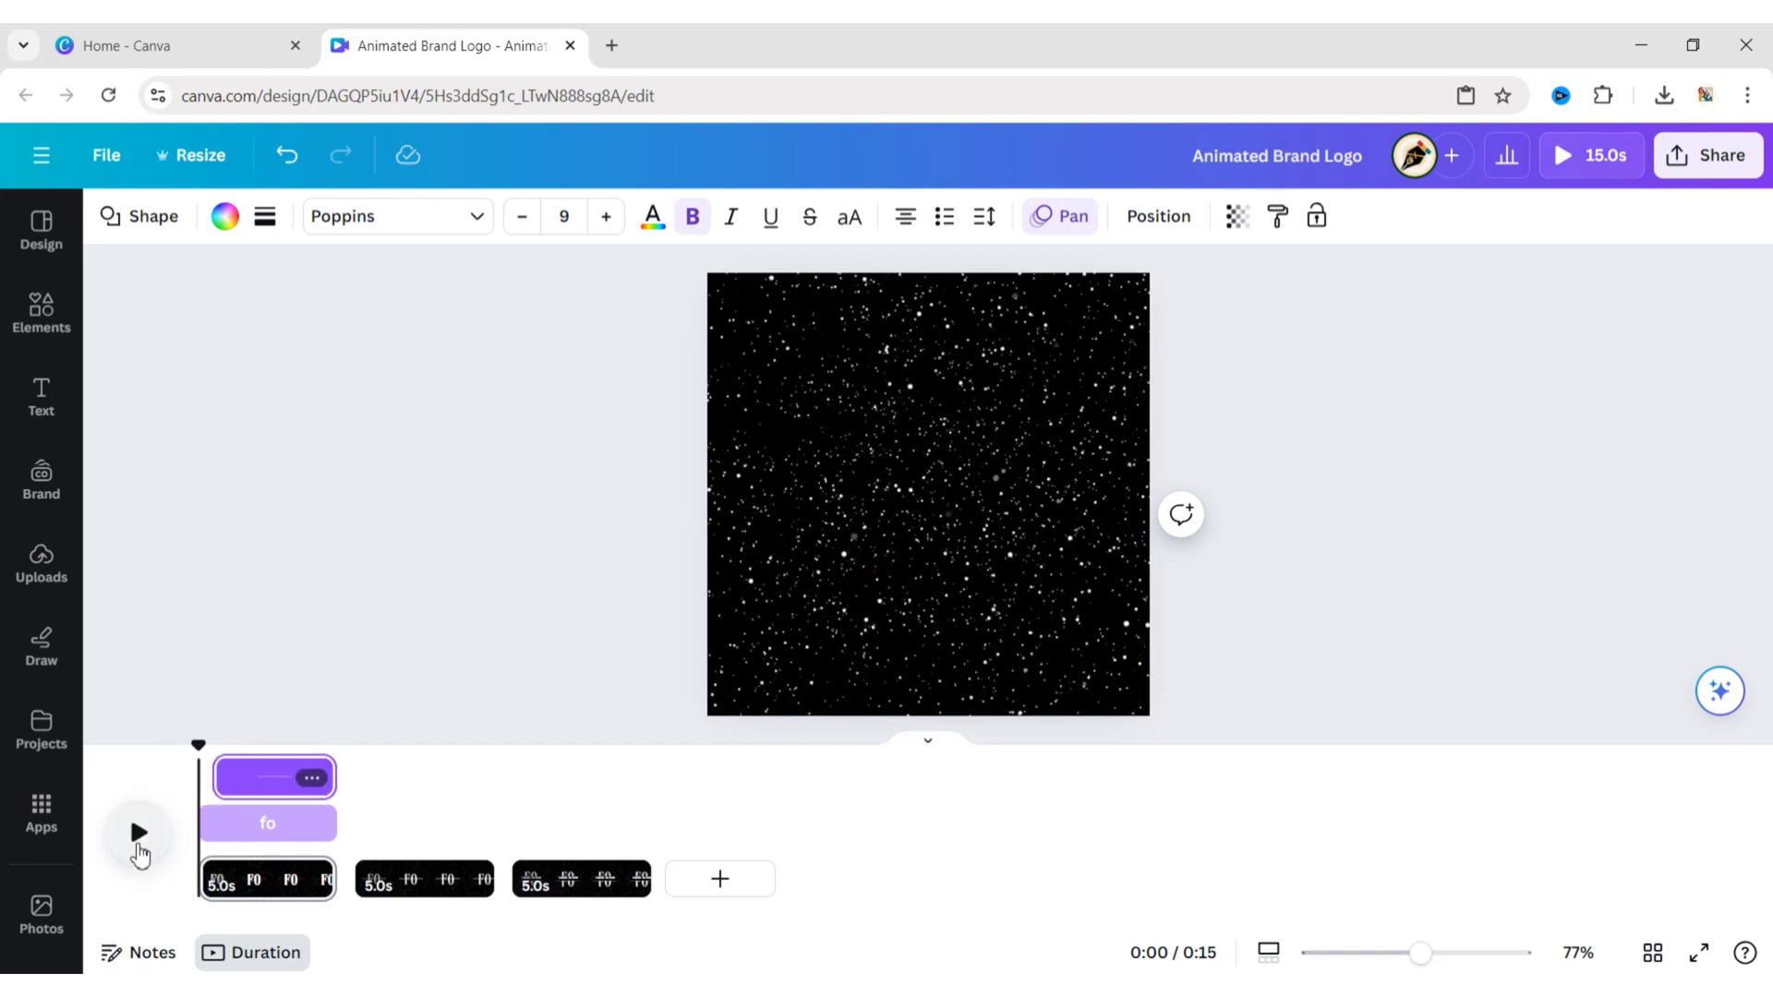
pyautogui.click(472, 653)
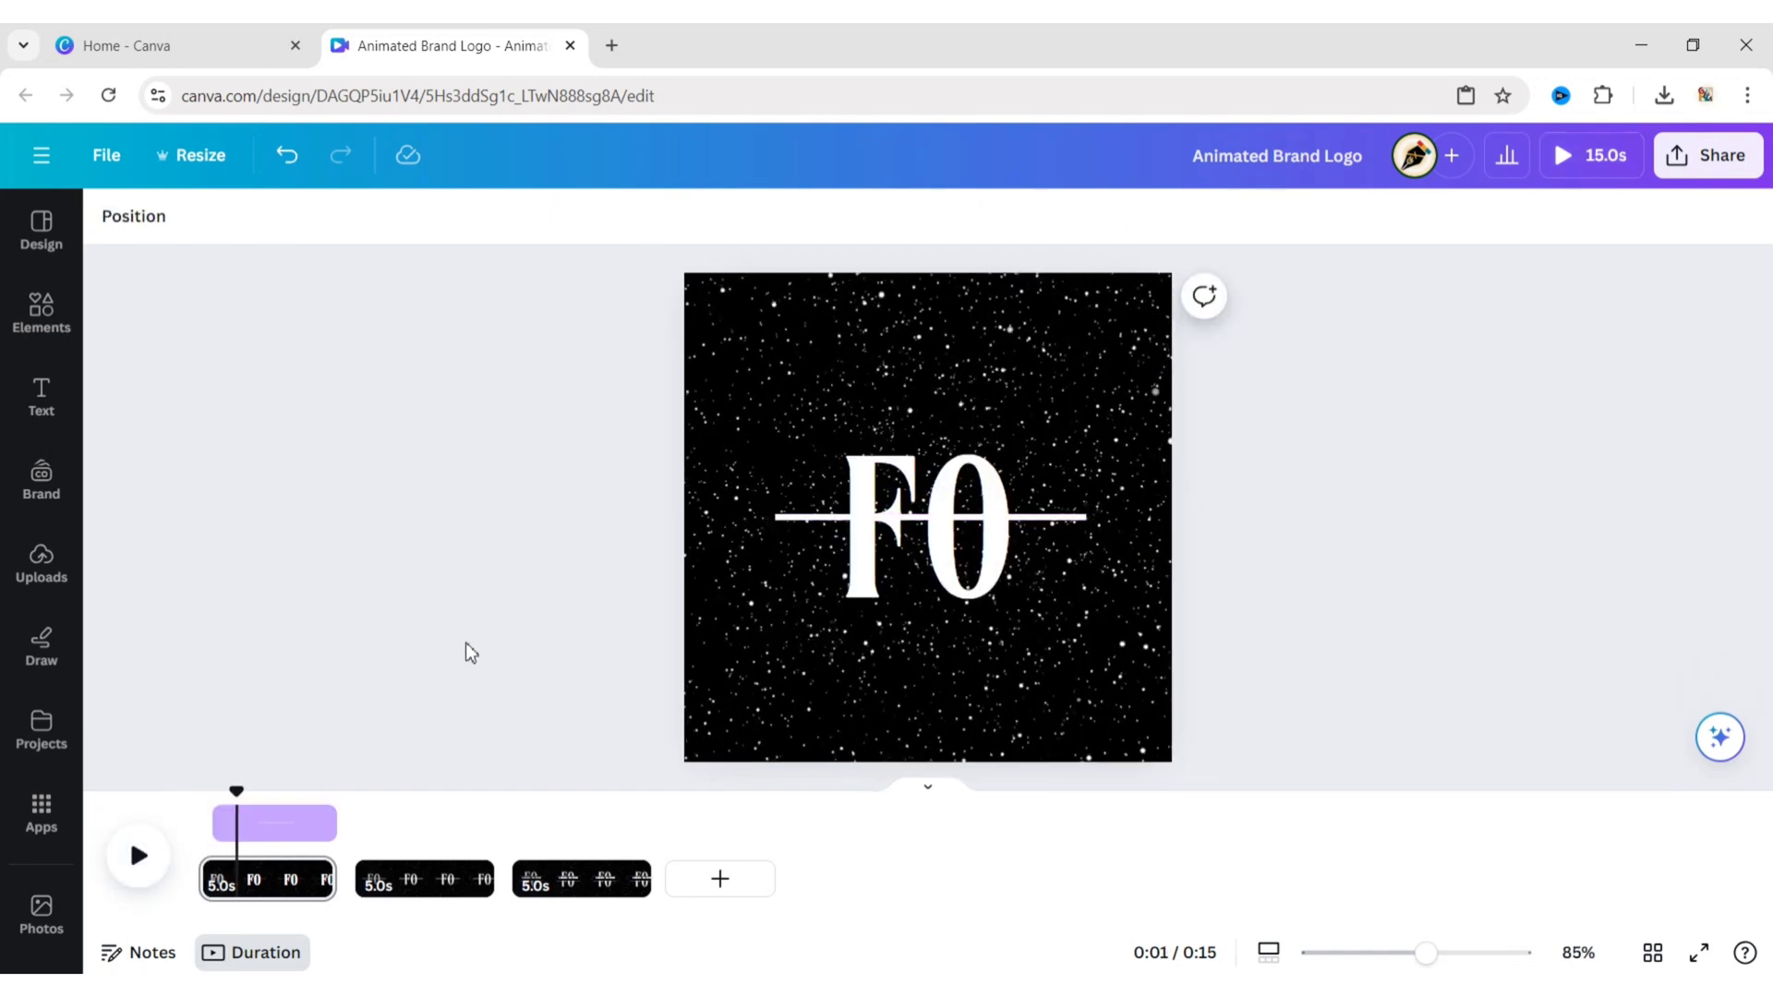
# Step: Apply a 0.5-second Match & Move transition between all three pages
pyautogui.click(351, 898)
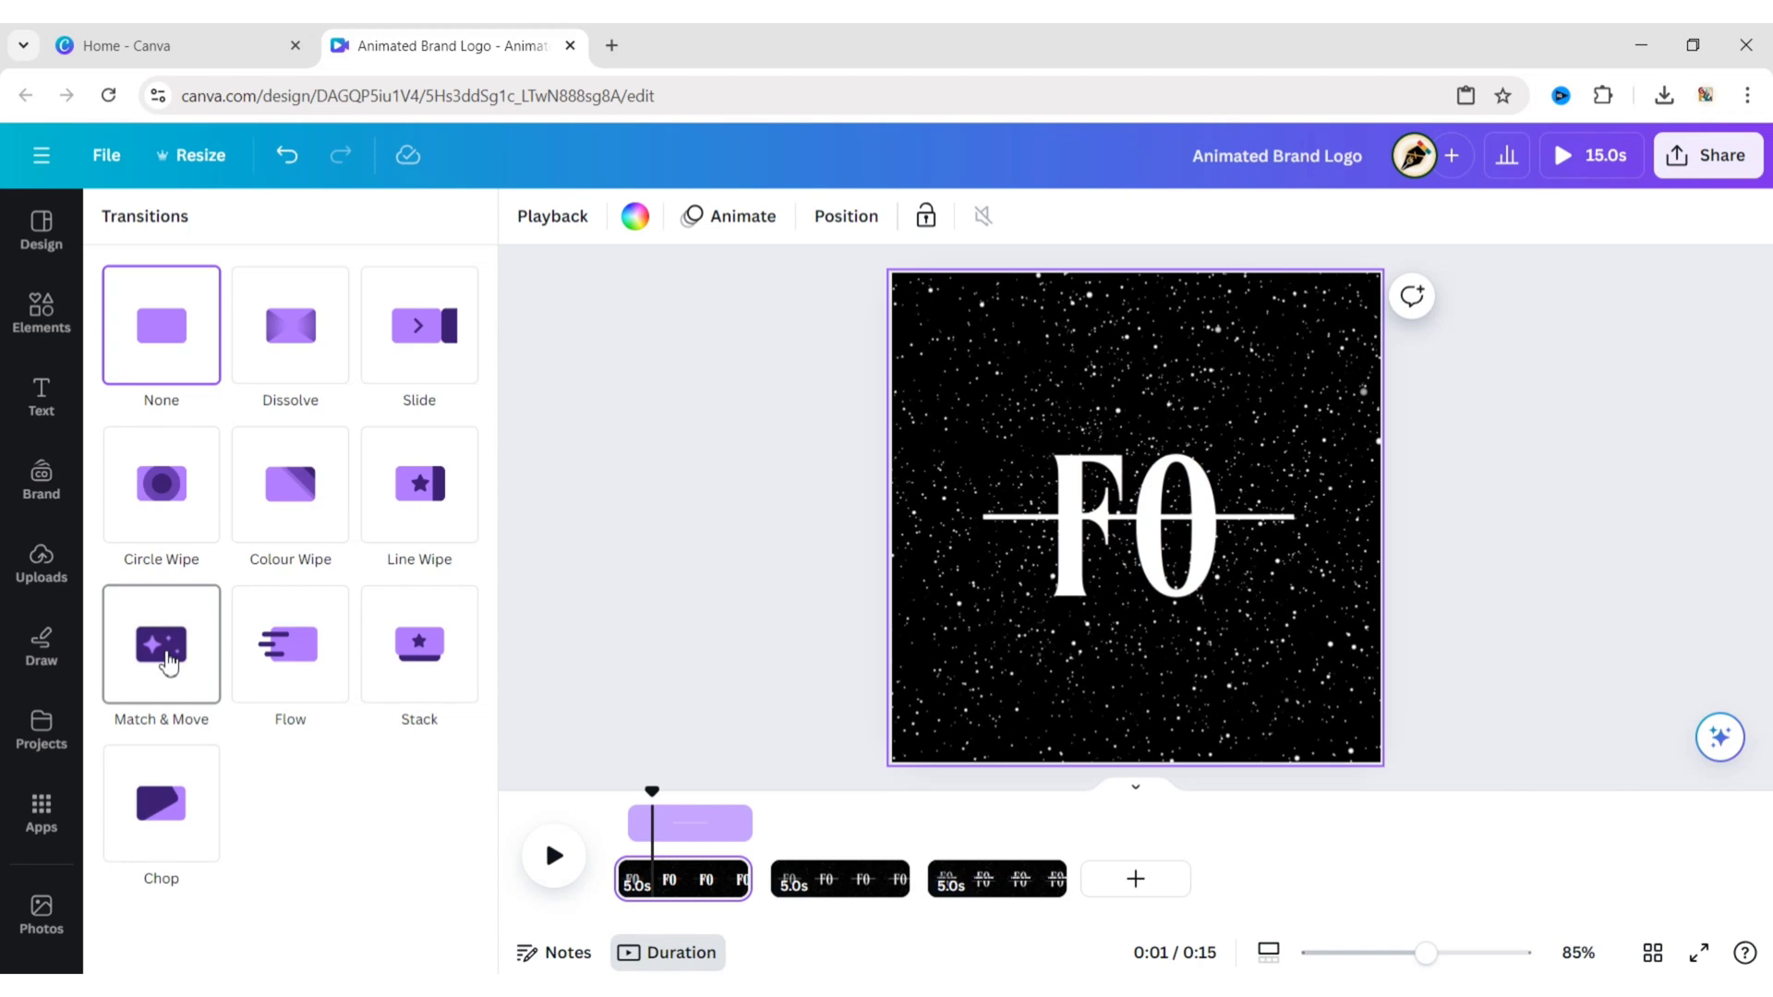
pyautogui.click(167, 663)
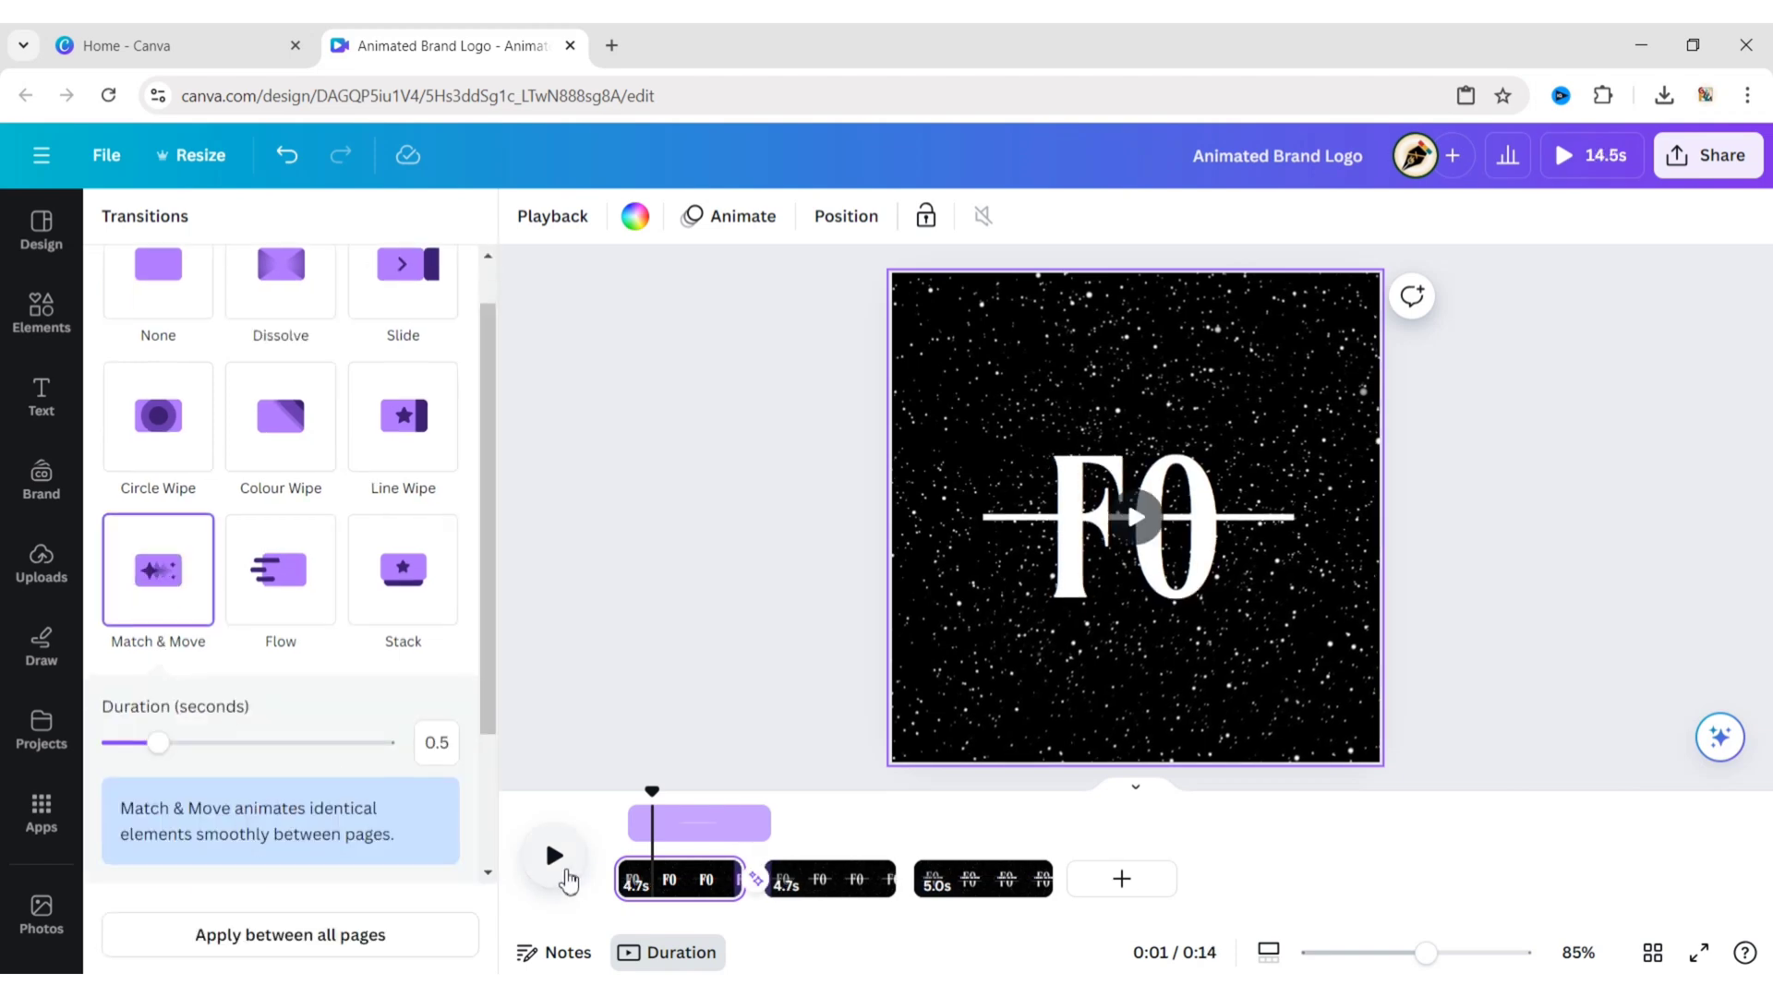
pyautogui.click(329, 948)
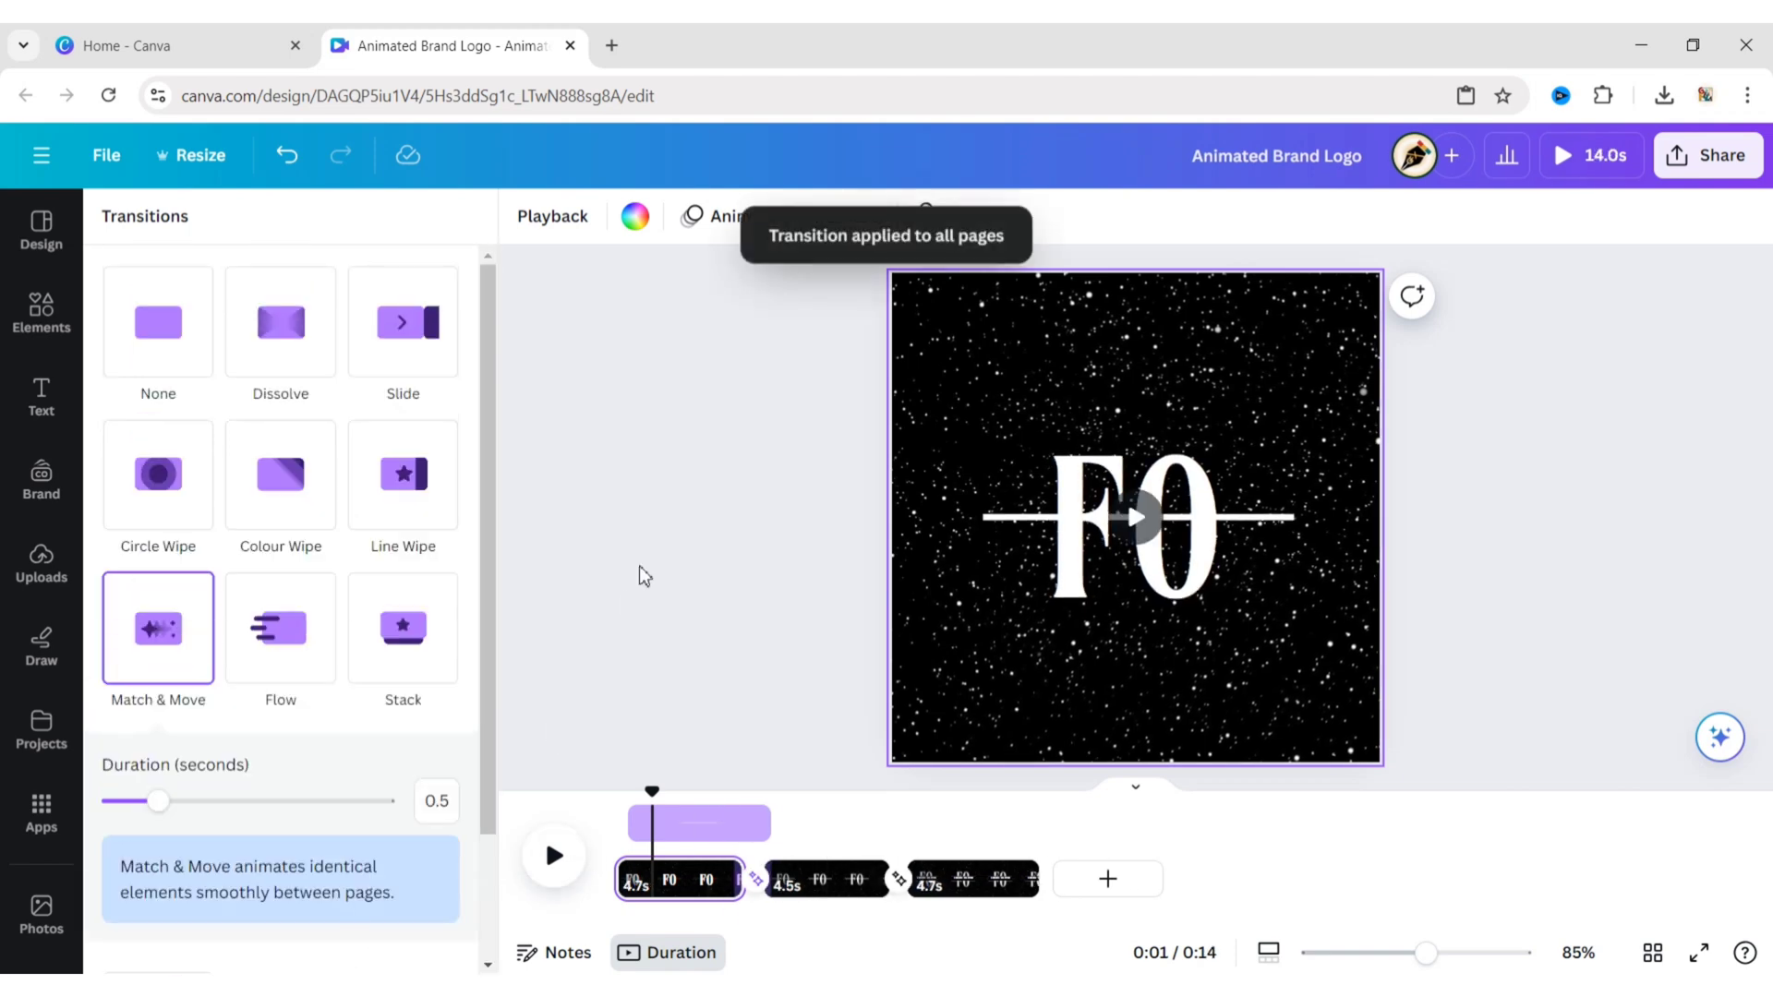
pyautogui.click(641, 574)
# Step: Preview the transitions from about 3 seconds, then return to page 1
pyautogui.moveTo(250, 796); pyautogui.dragTo(306, 799)
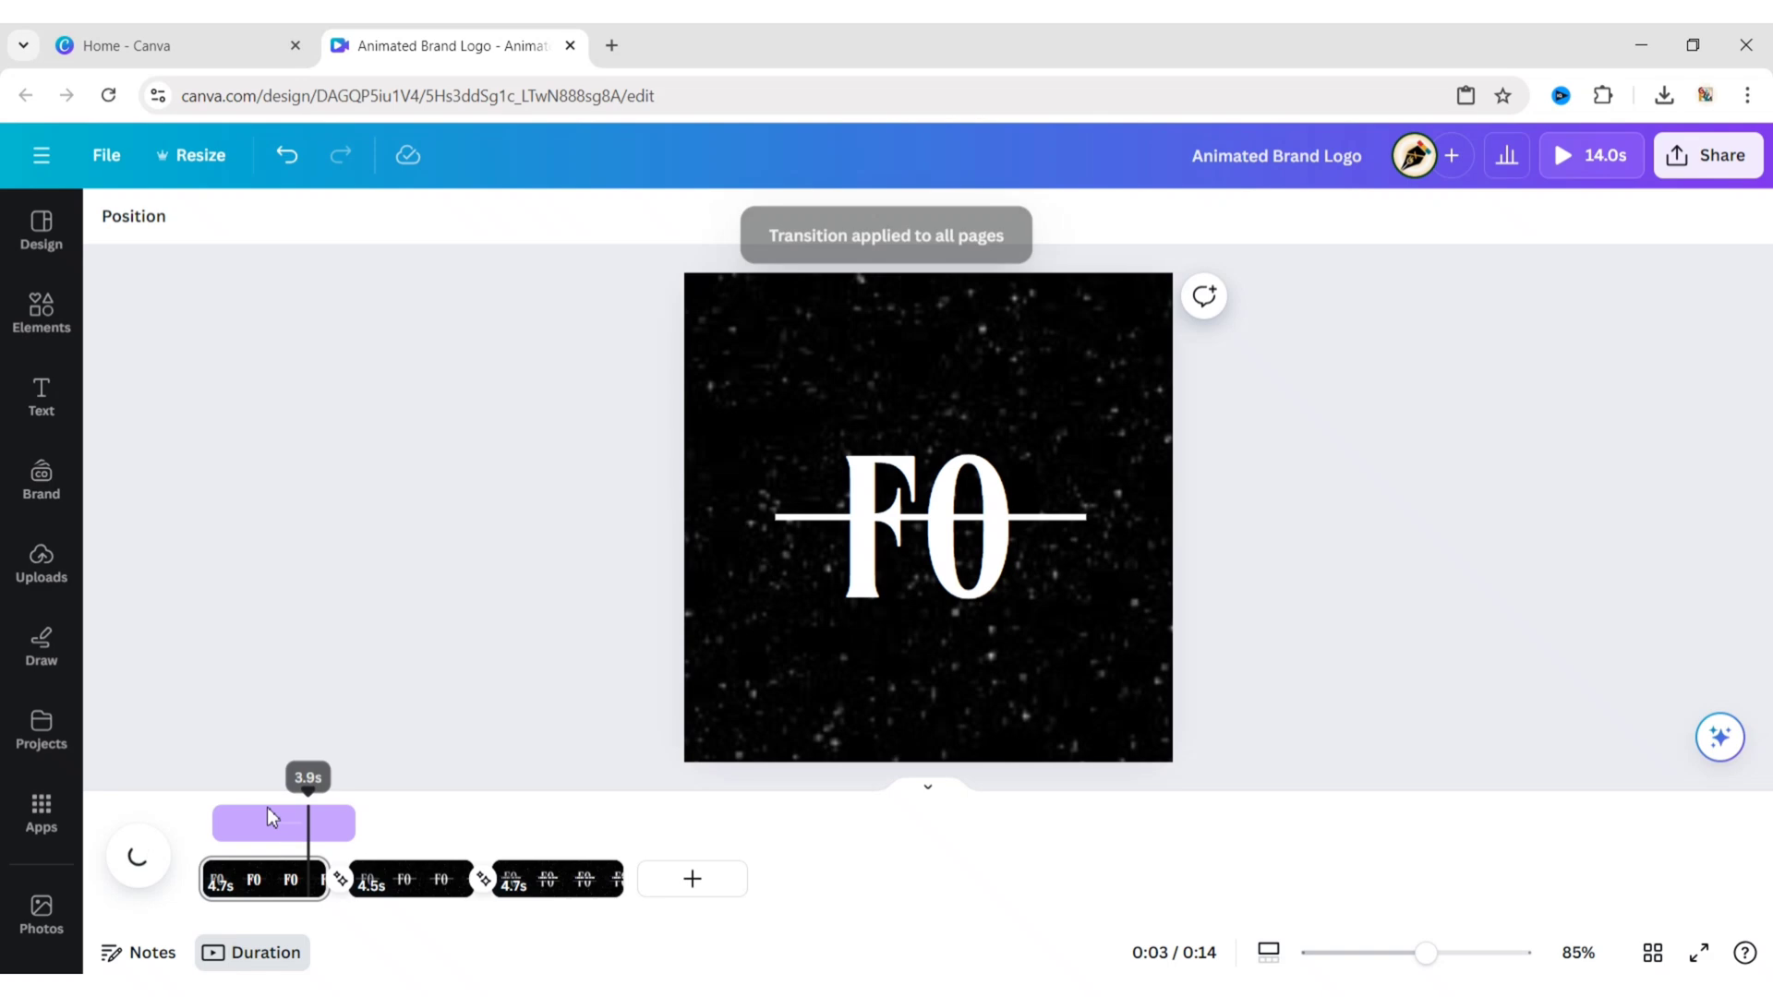
pyautogui.click(138, 857)
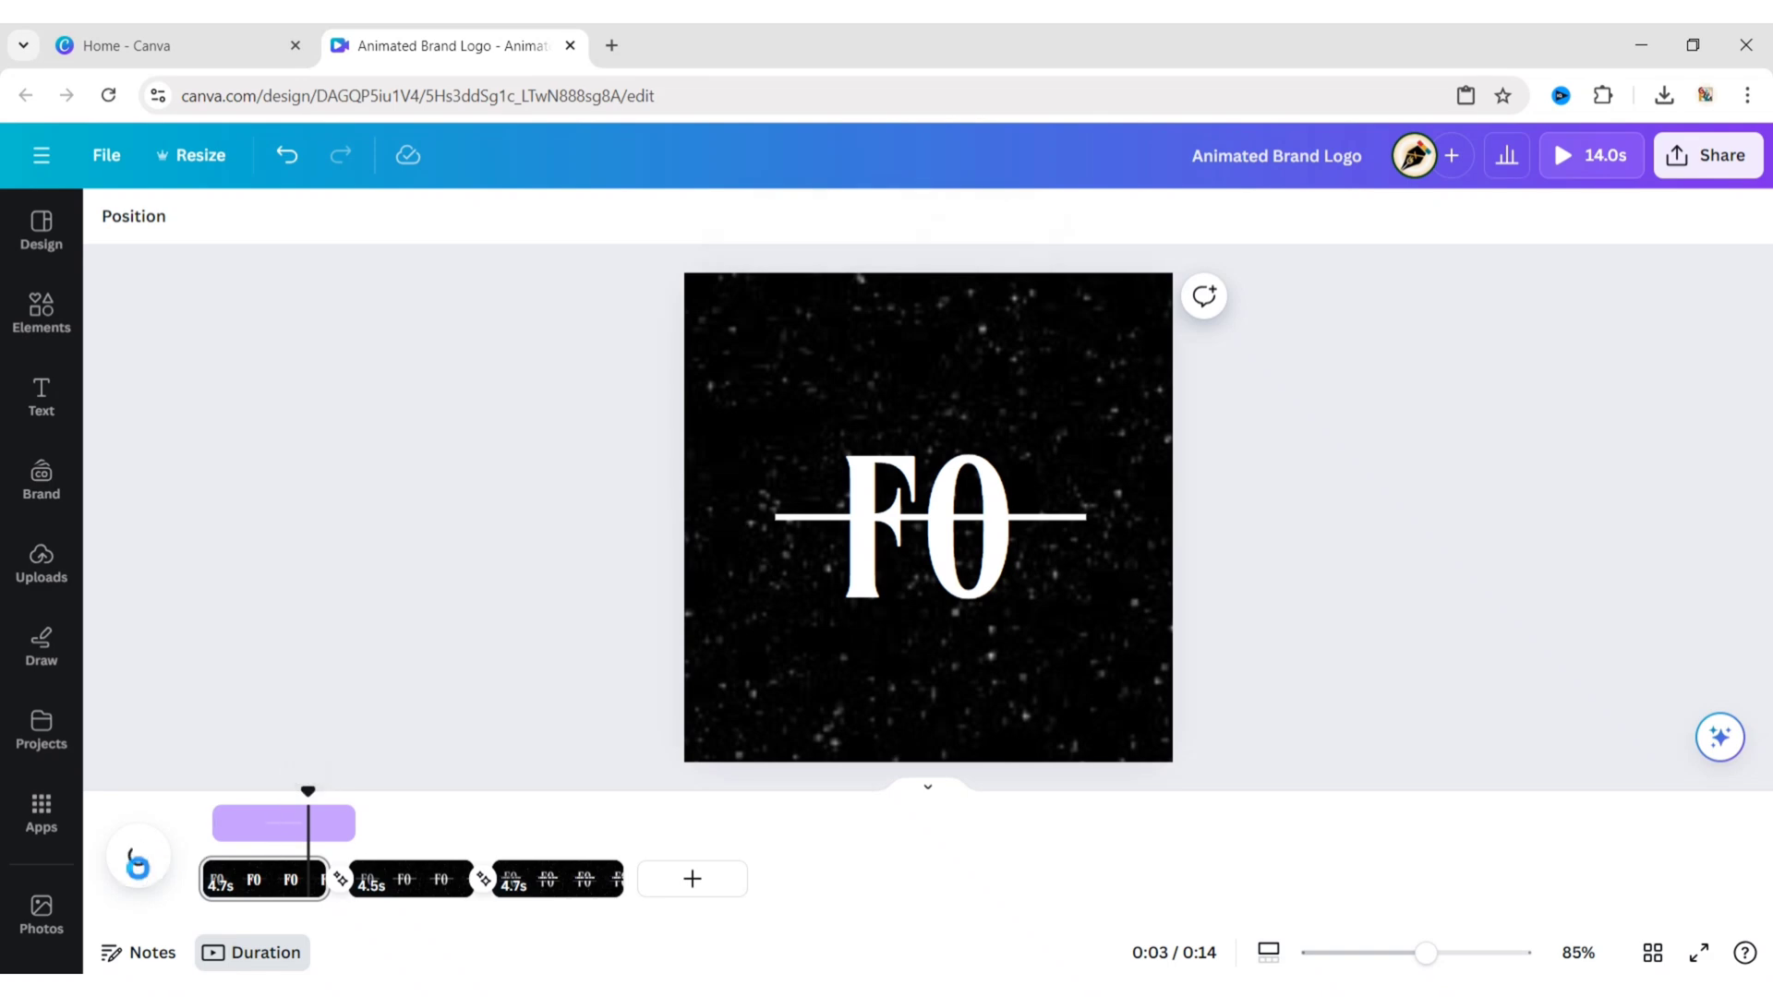
pyautogui.click(138, 864)
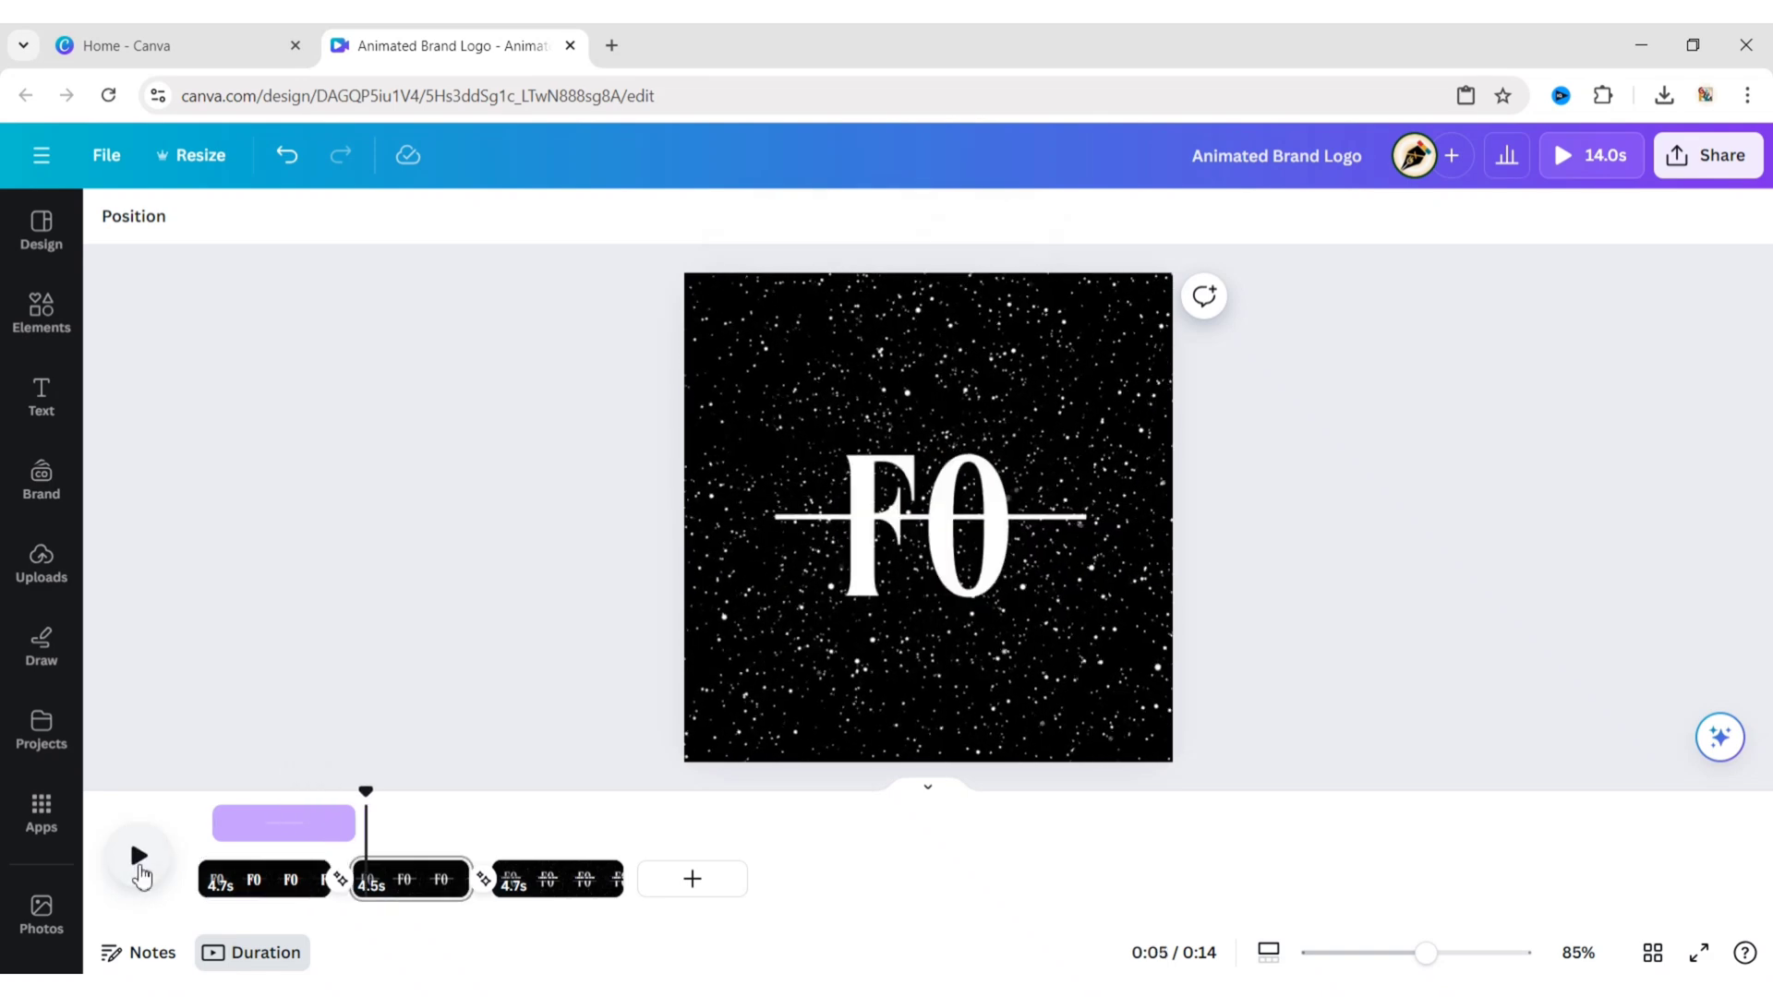
pyautogui.click(245, 879)
pyautogui.click(914, 591)
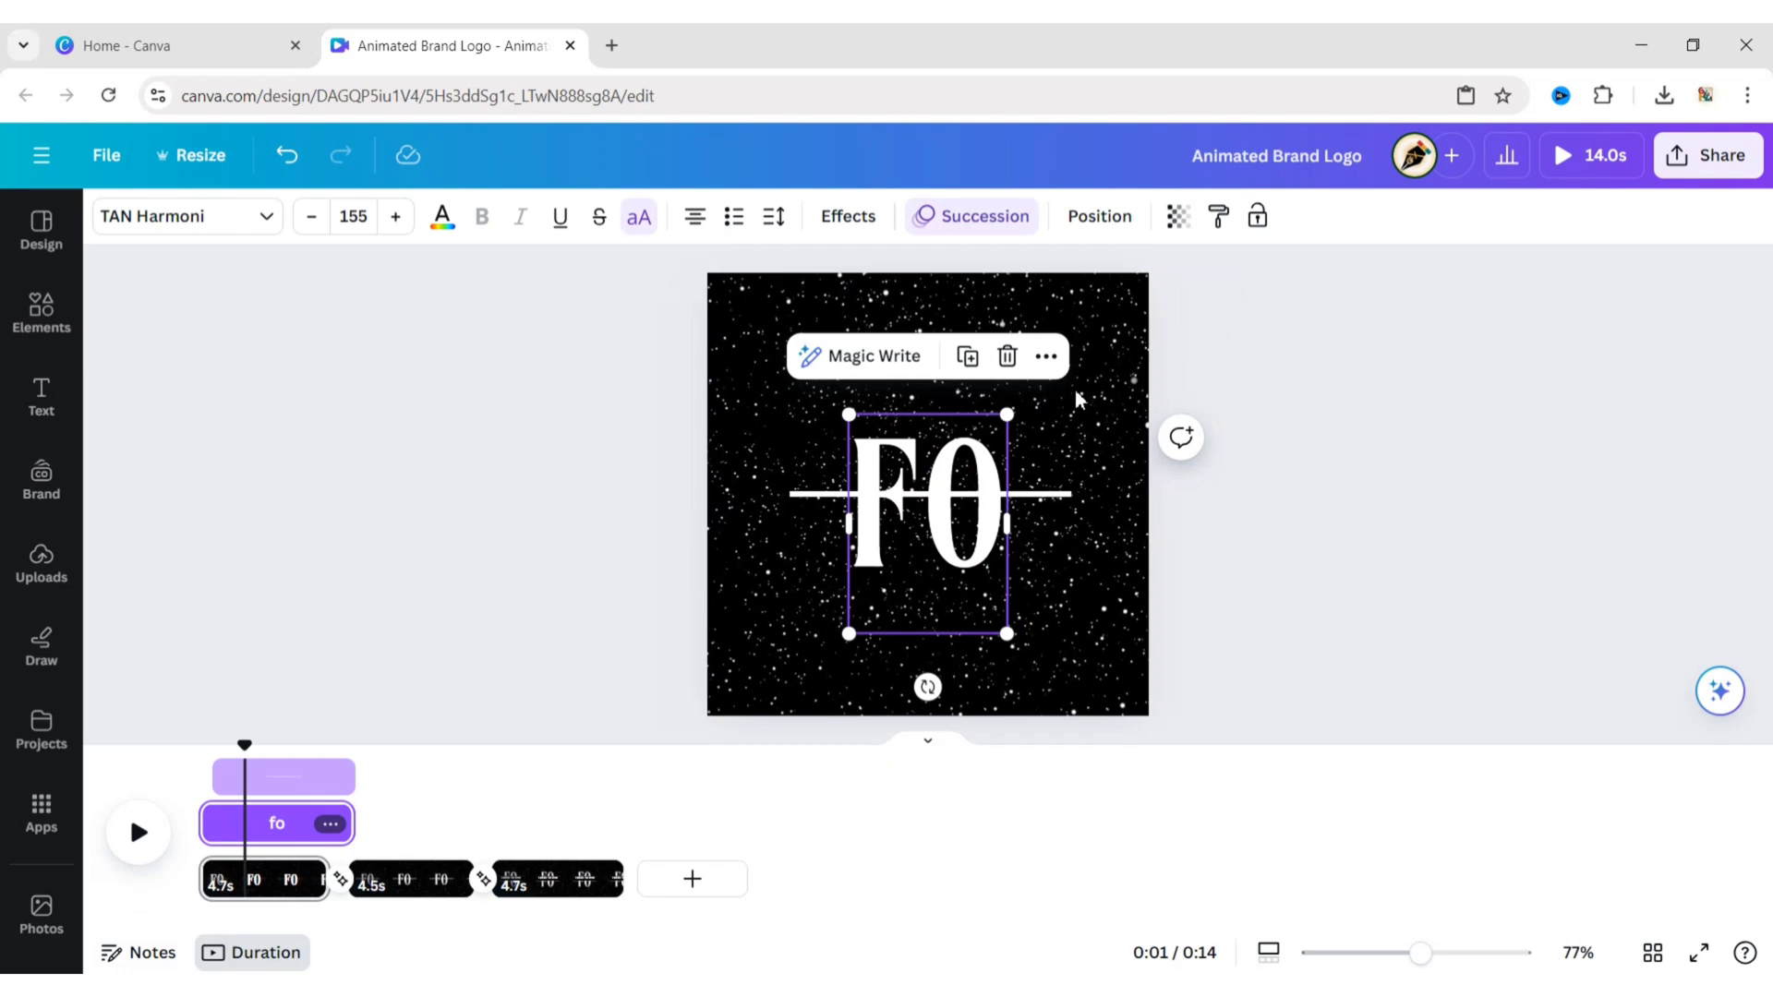
pyautogui.click(986, 221)
pyautogui.scroll(-5, 224, 767)
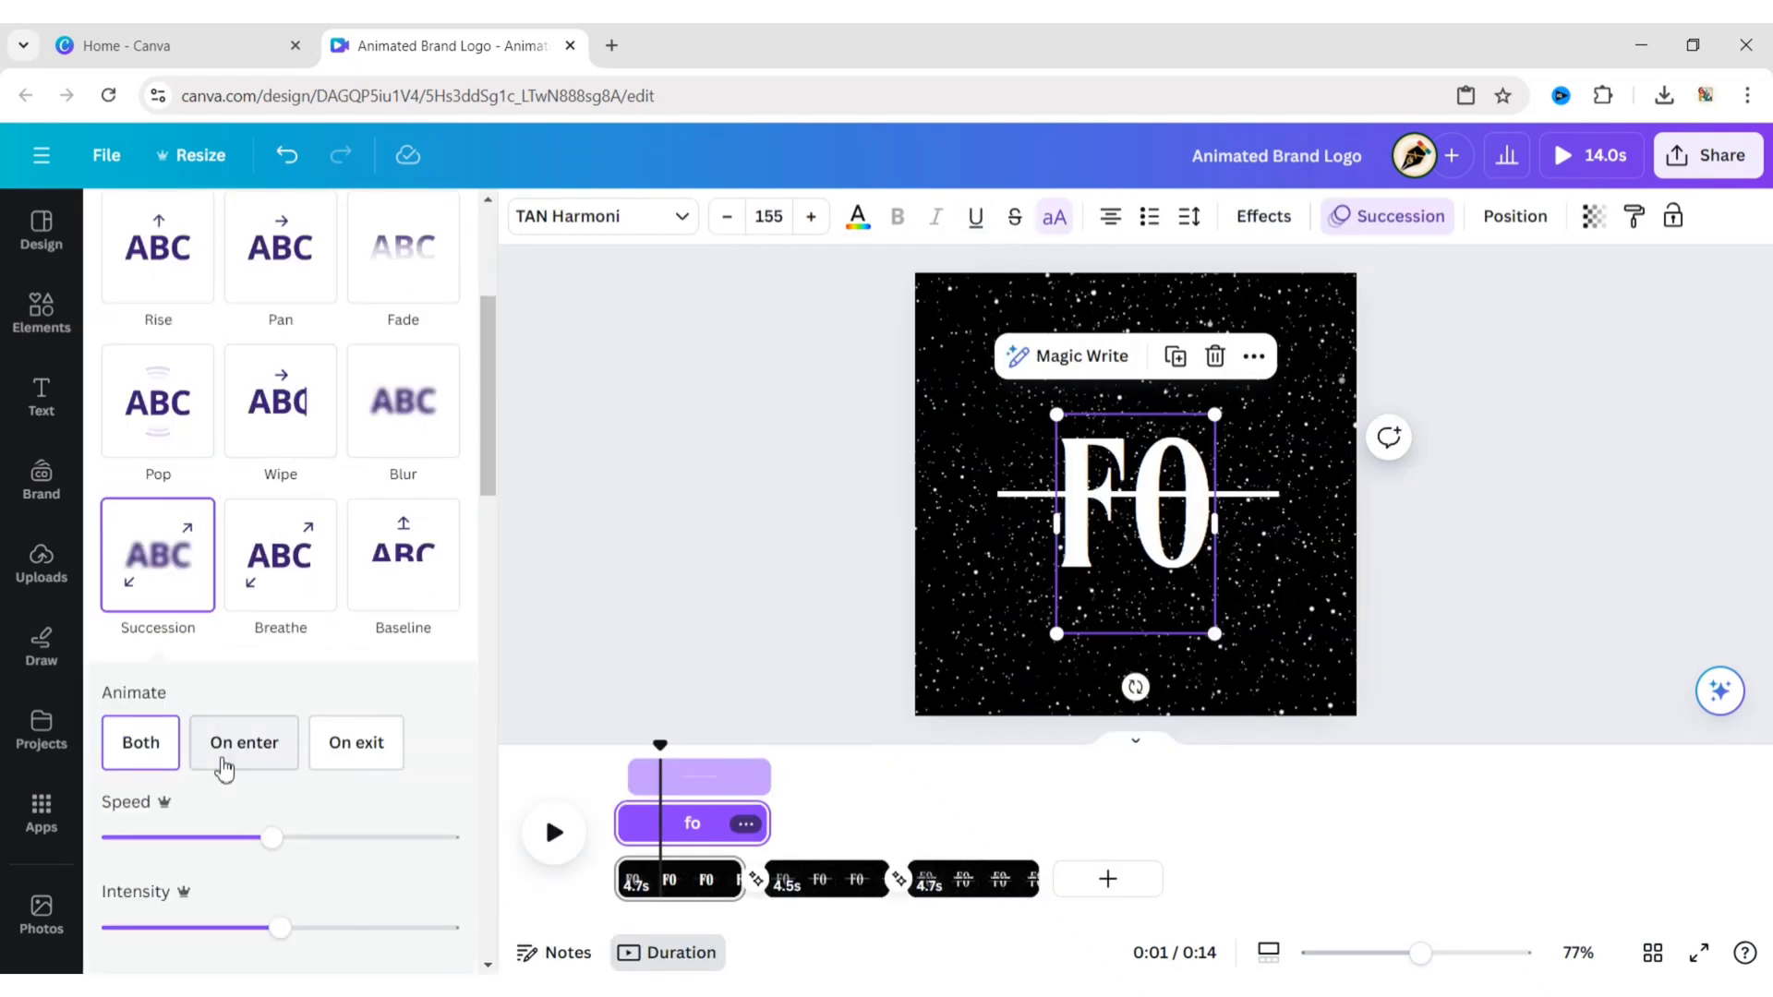
pyautogui.click(998, 494)
pyautogui.scroll(3, 367, 467)
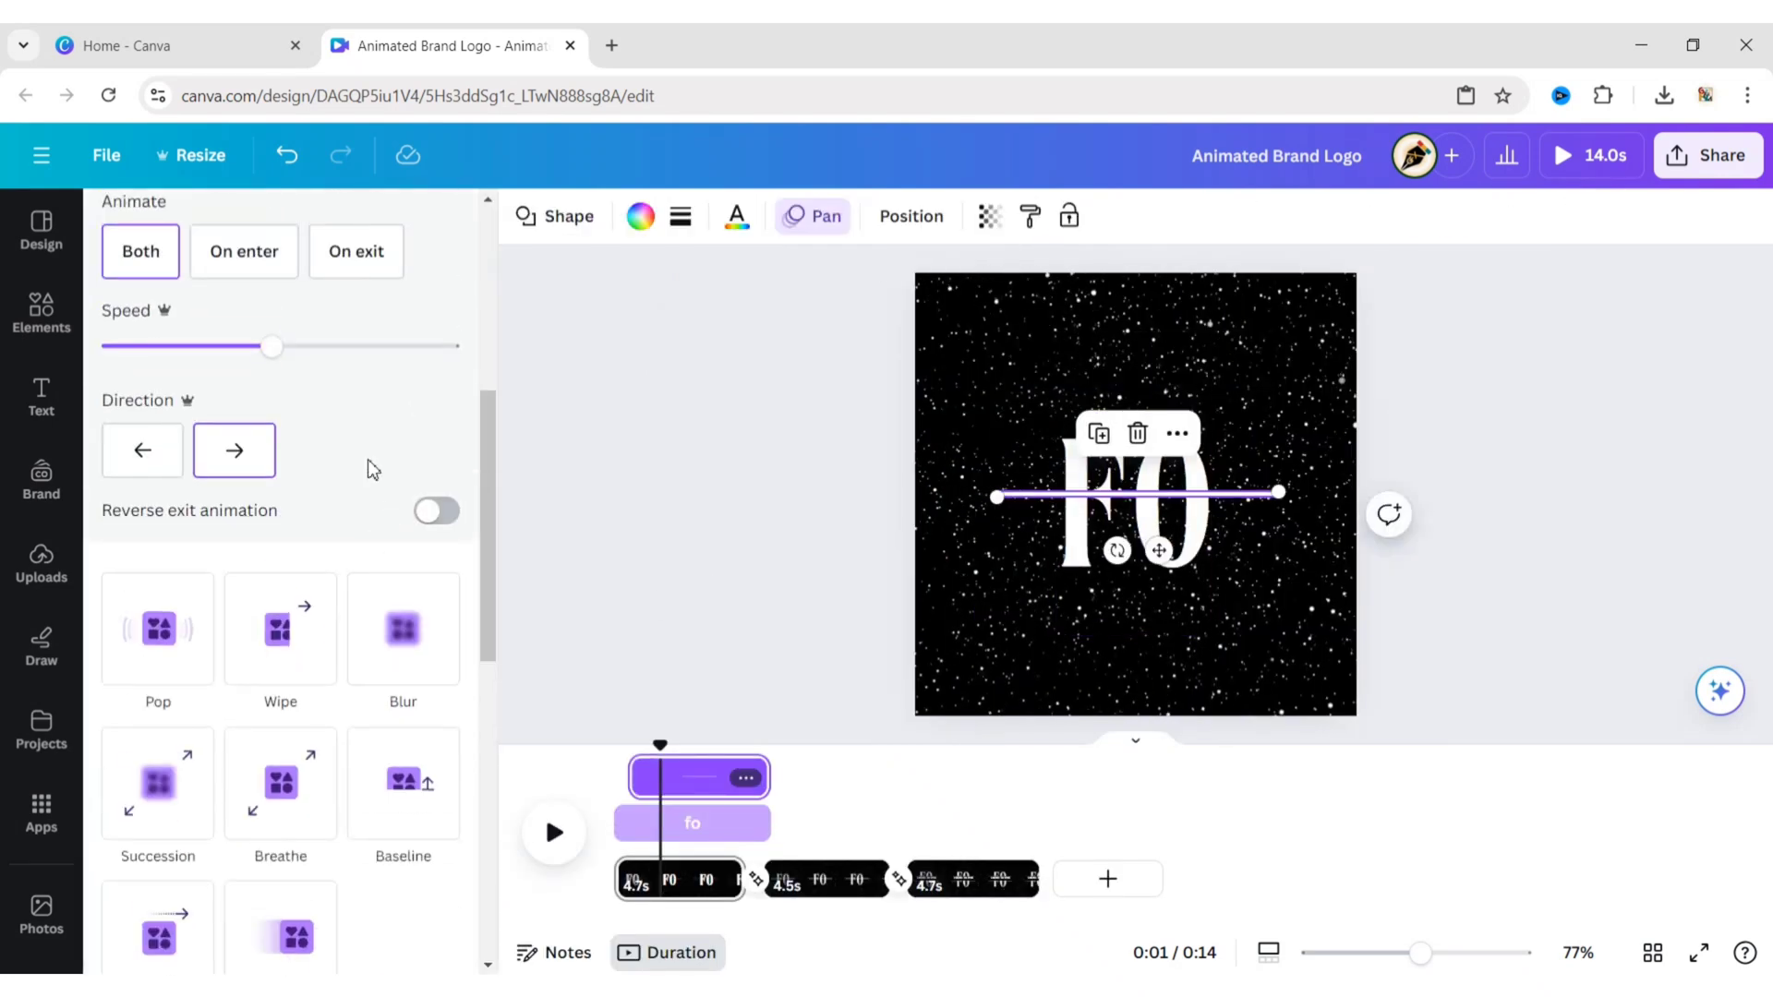
pyautogui.click(554, 832)
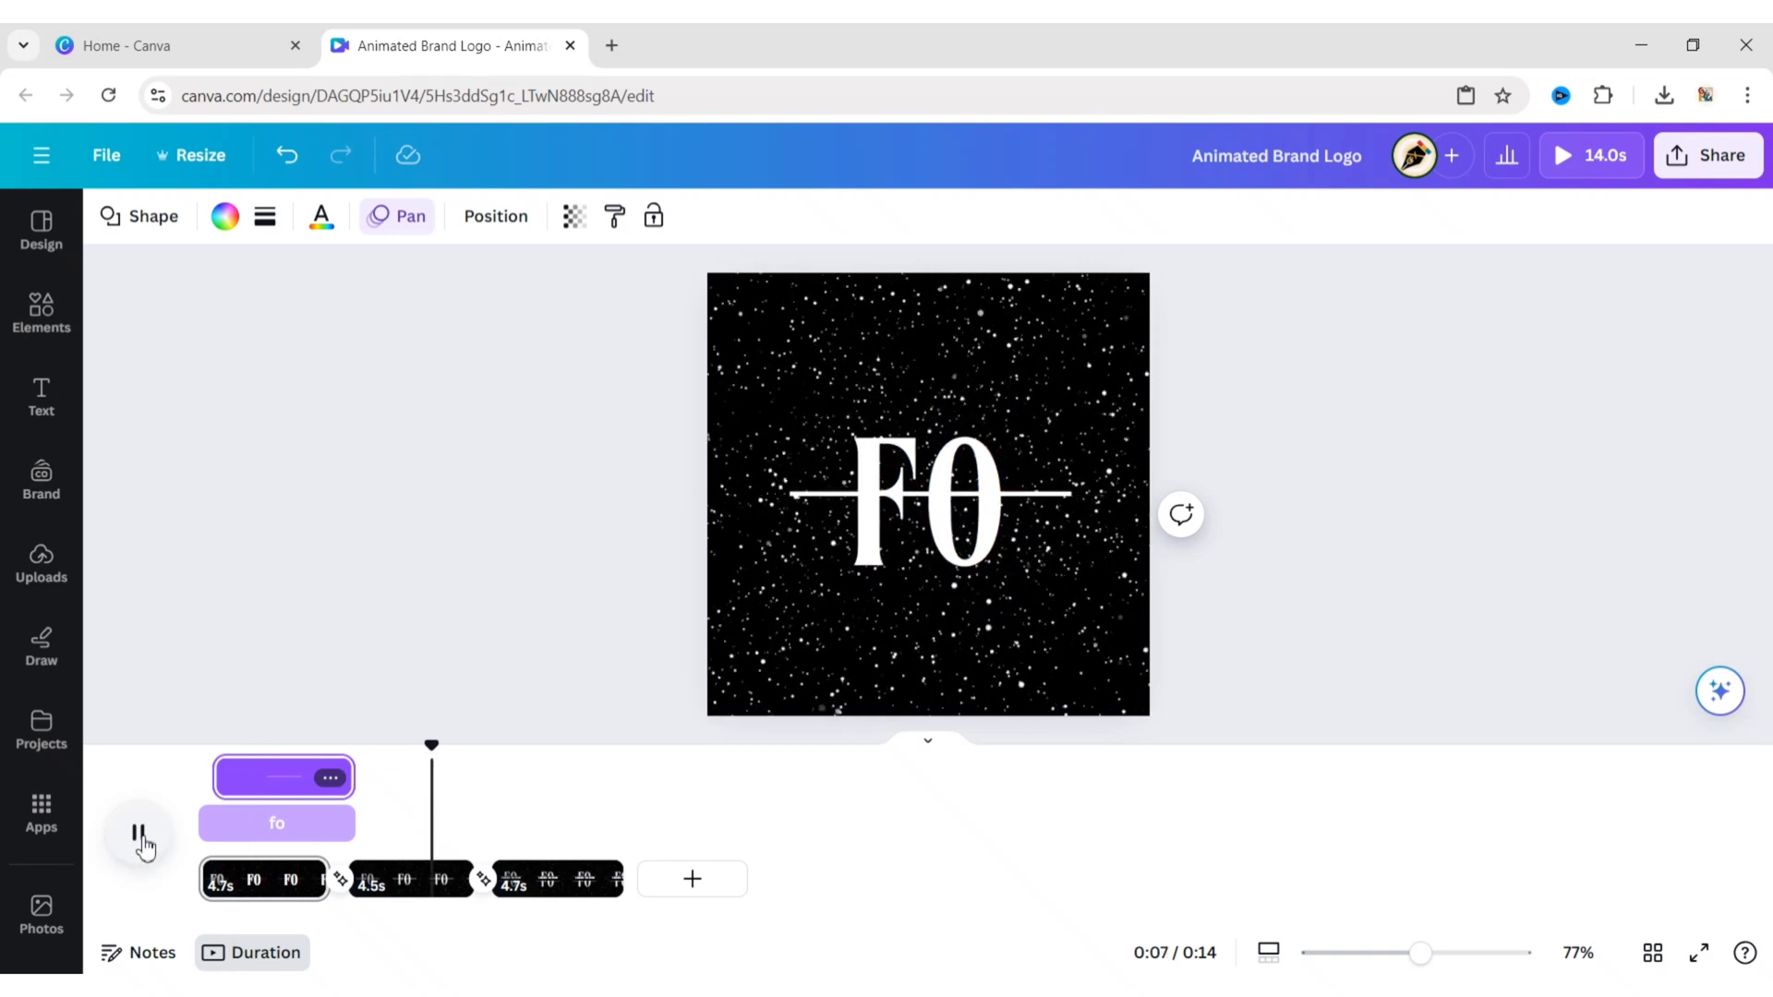
# Step: Delay the FRANC OLIVIN band's entry near 9.2 seconds and replay the whole animation
pyautogui.click(138, 836)
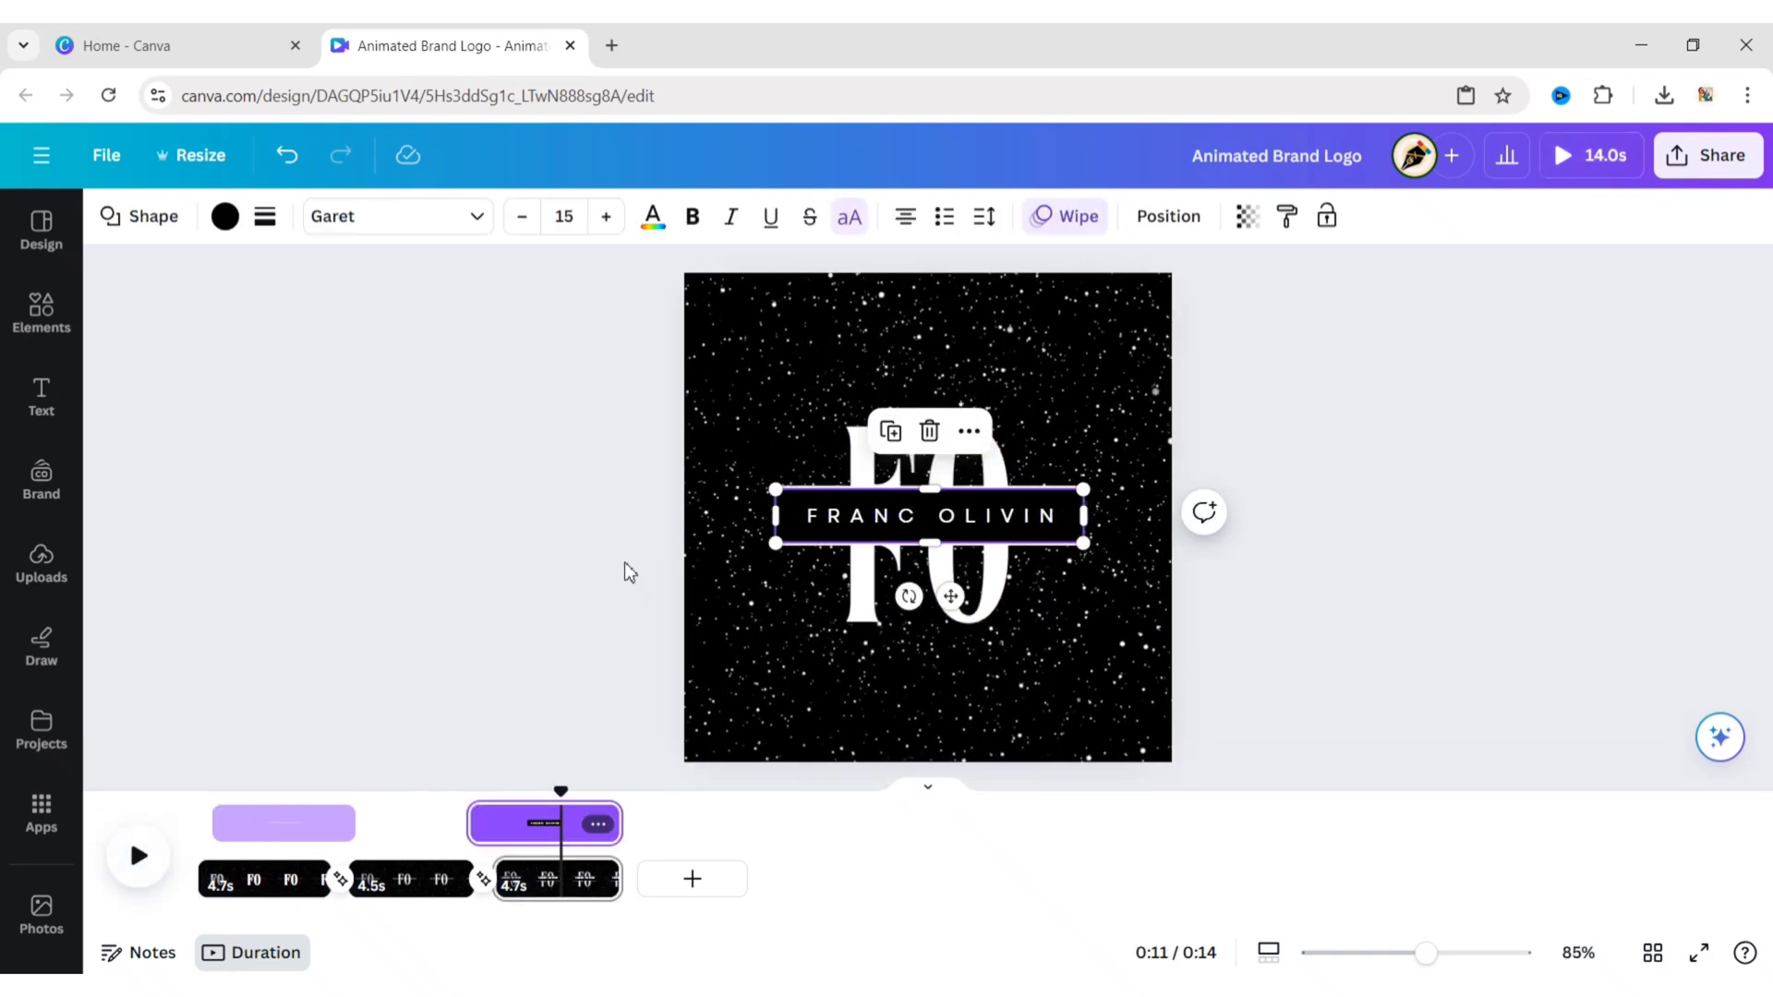
pyautogui.moveTo(533, 699)
pyautogui.mouseDown()
pyautogui.moveTo(469, 712)
pyautogui.moveTo(507, 717)
pyautogui.mouseUp()
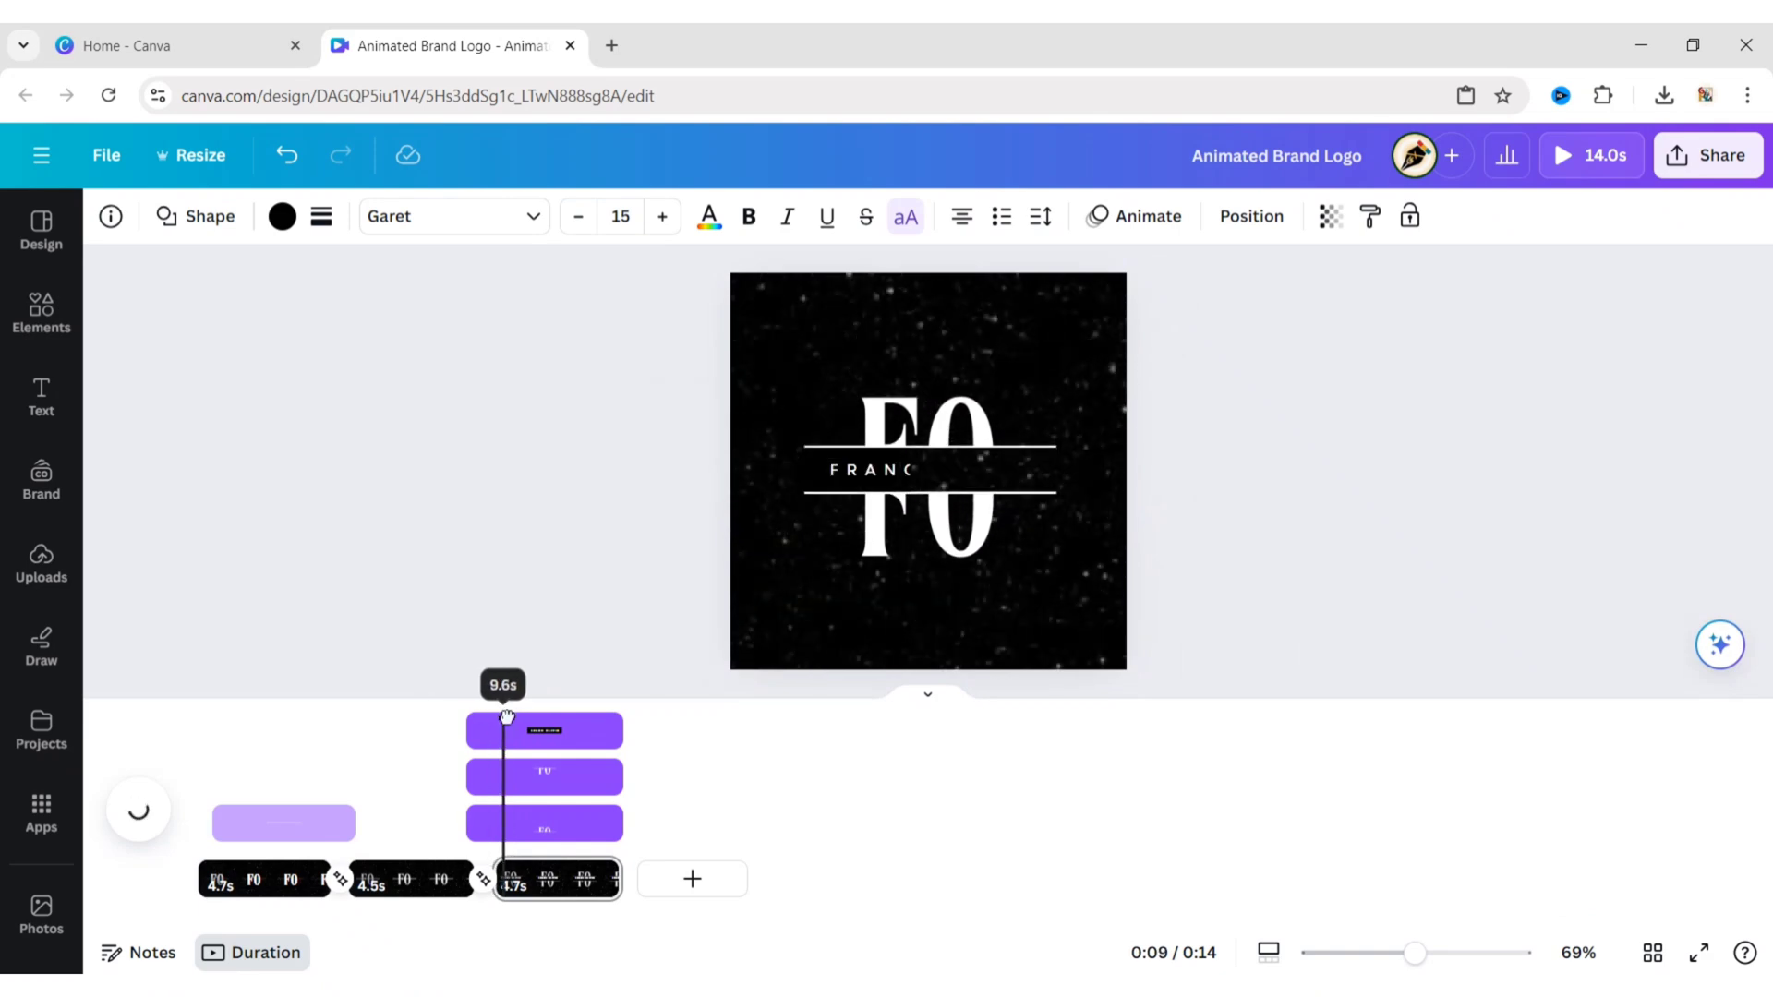
pyautogui.click(506, 716)
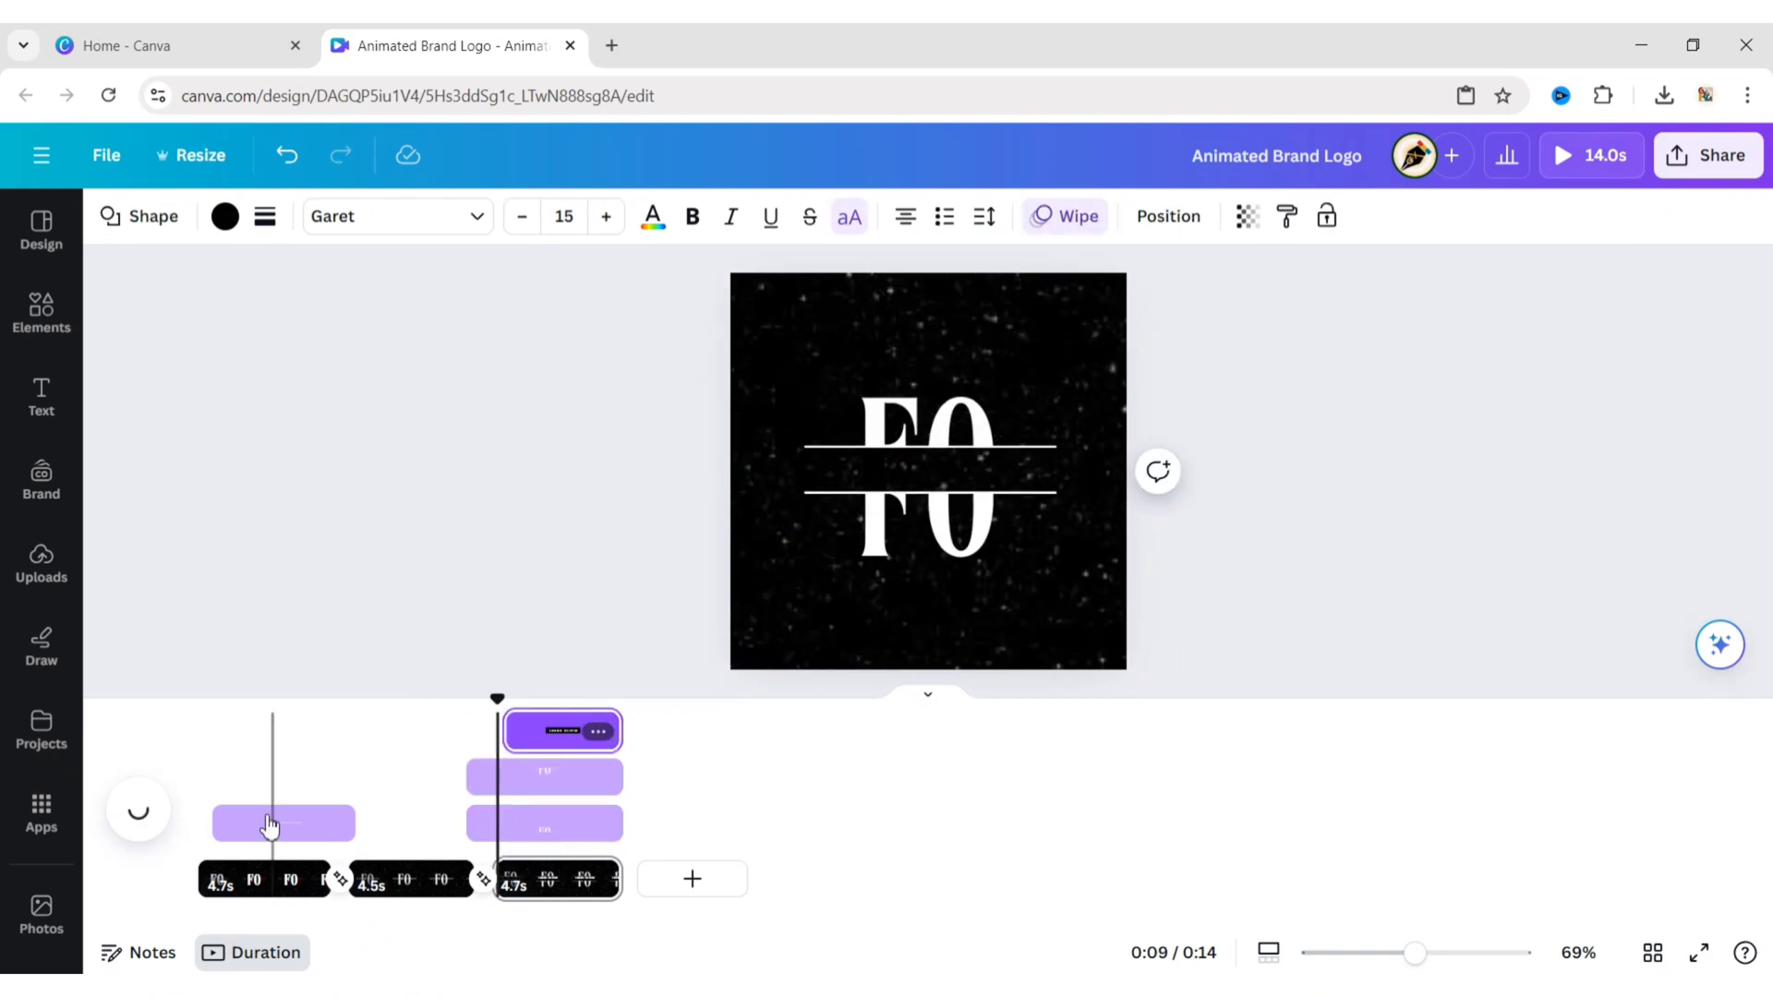
pyautogui.click(139, 810)
pyautogui.click(138, 810)
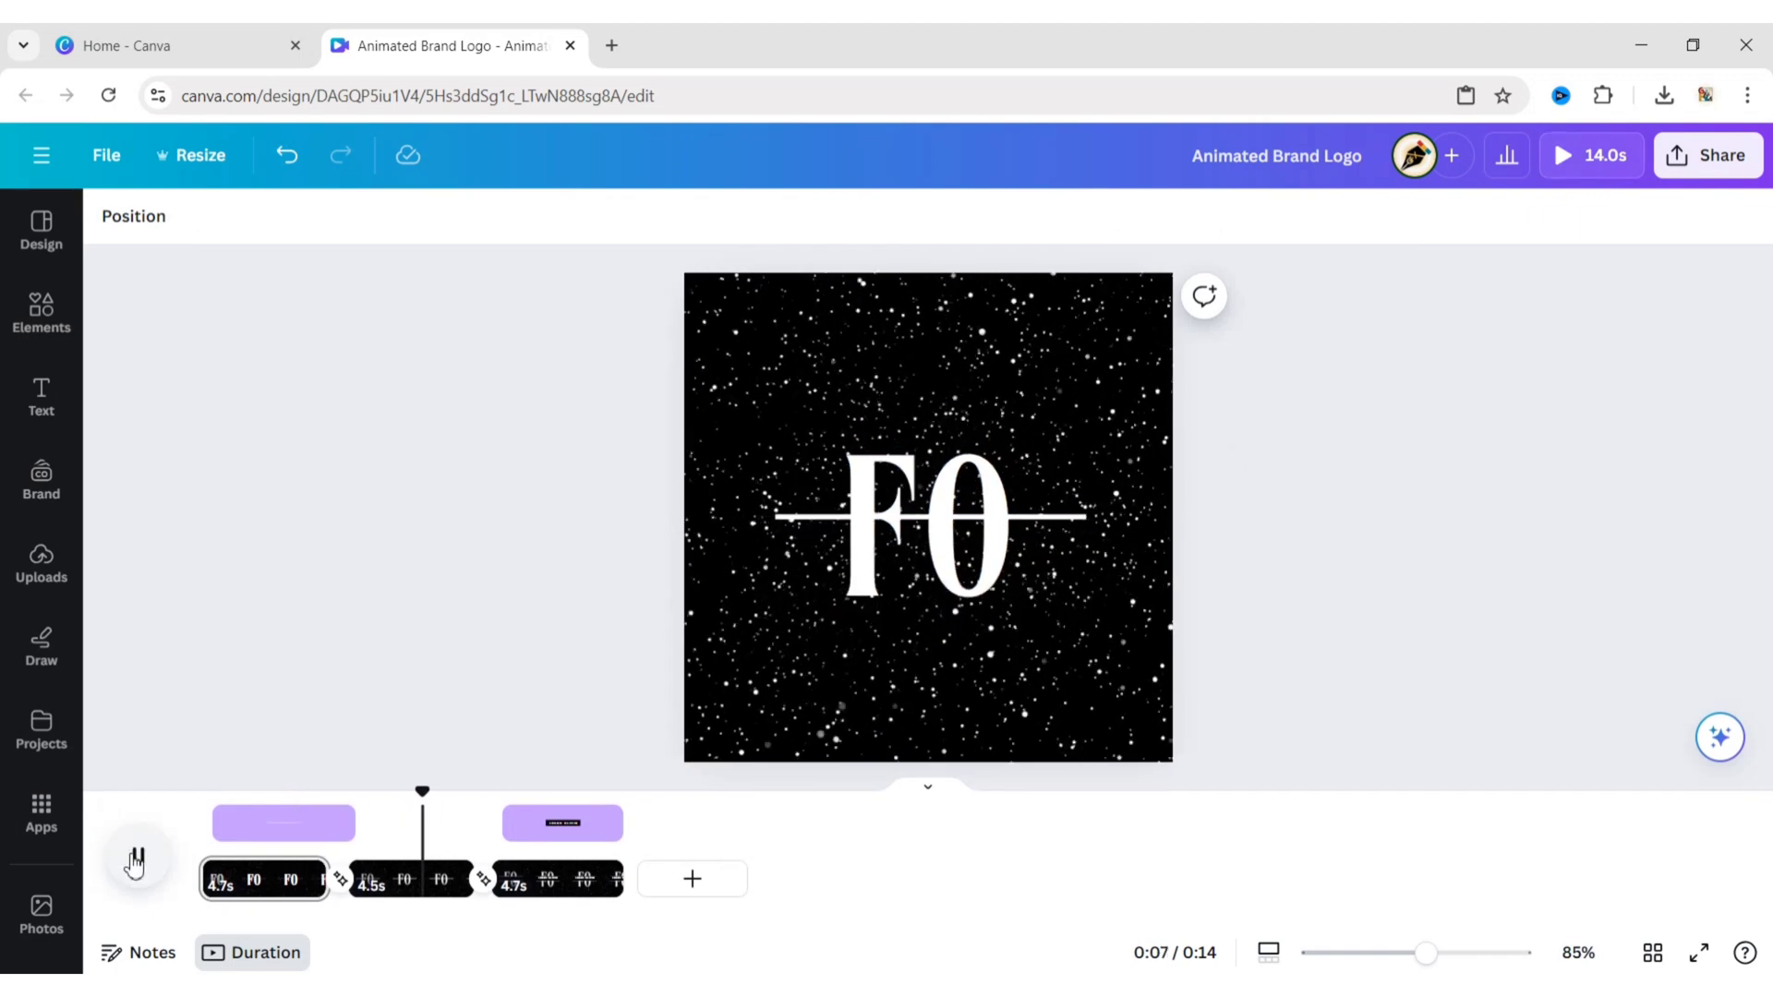
pyautogui.click(224, 896)
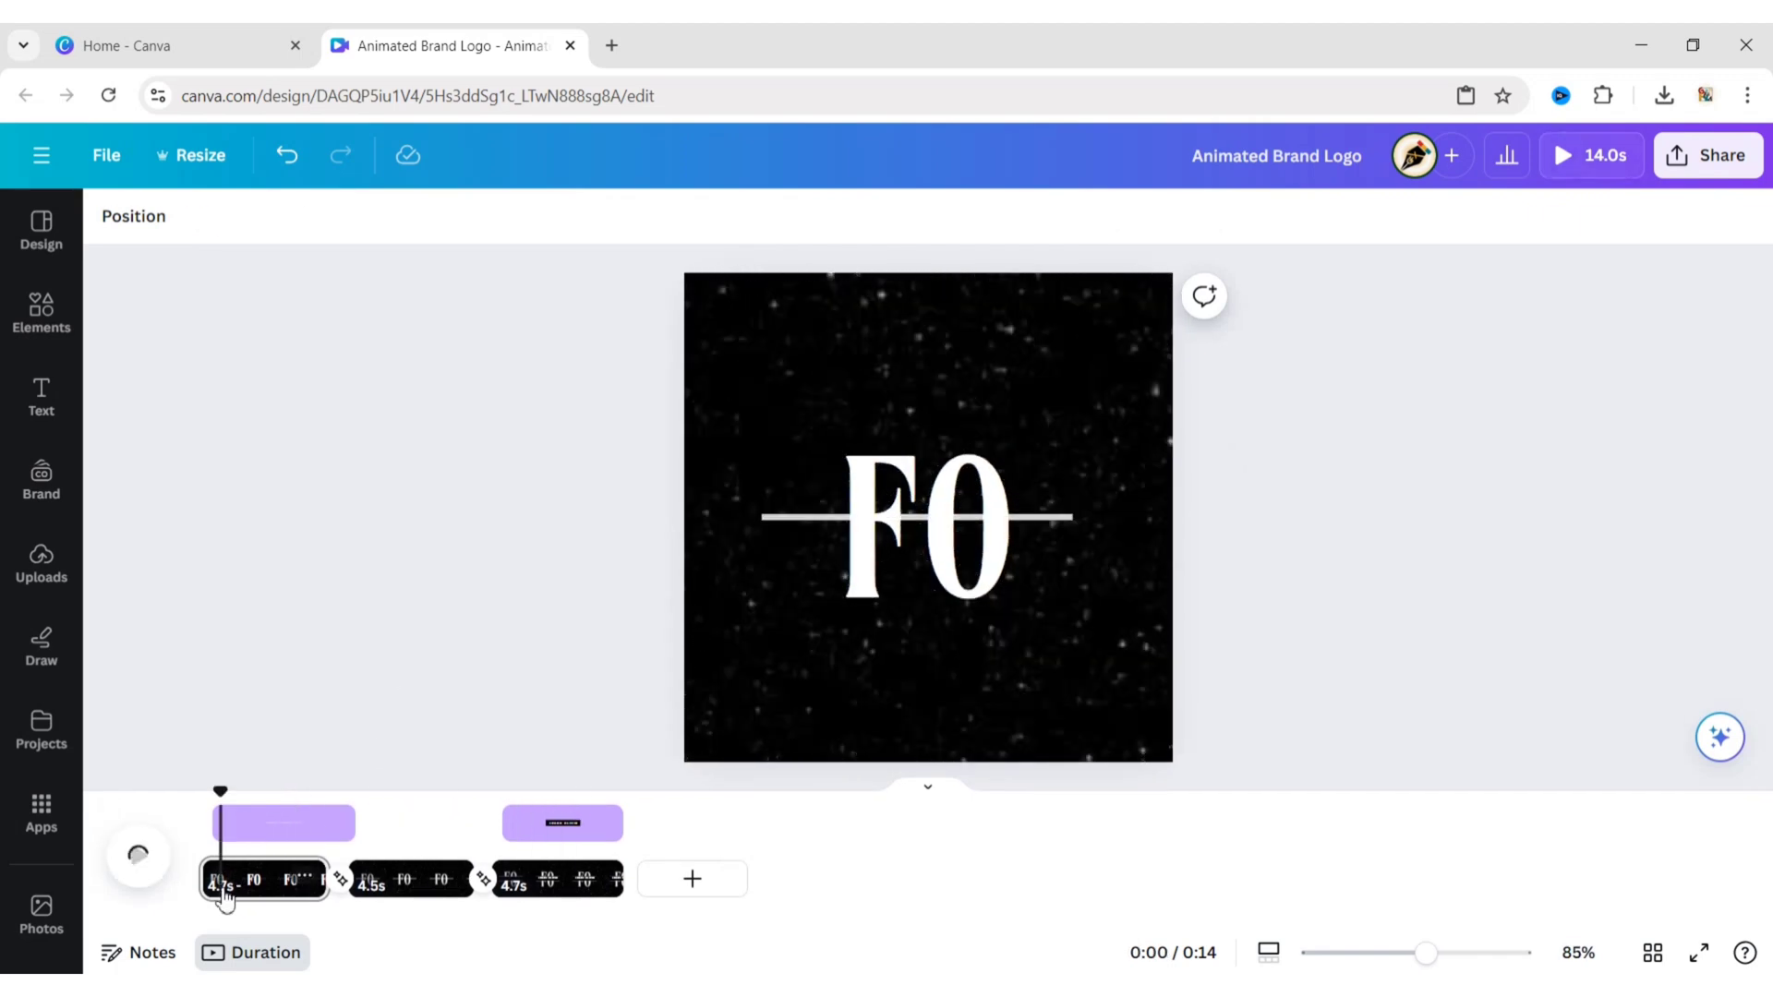
# Step: Trim the three pages to 1.3, 1.0 and 2.7 seconds
pyautogui.moveTo(309, 891); pyautogui.dragTo(233, 894)
pyautogui.moveTo(417, 894); pyautogui.dragTo(325, 895)
pyautogui.moveTo(490, 886); pyautogui.dragTo(469, 893)
# Step: Set the page transition duration to its maximum
pyautogui.click(287, 879)
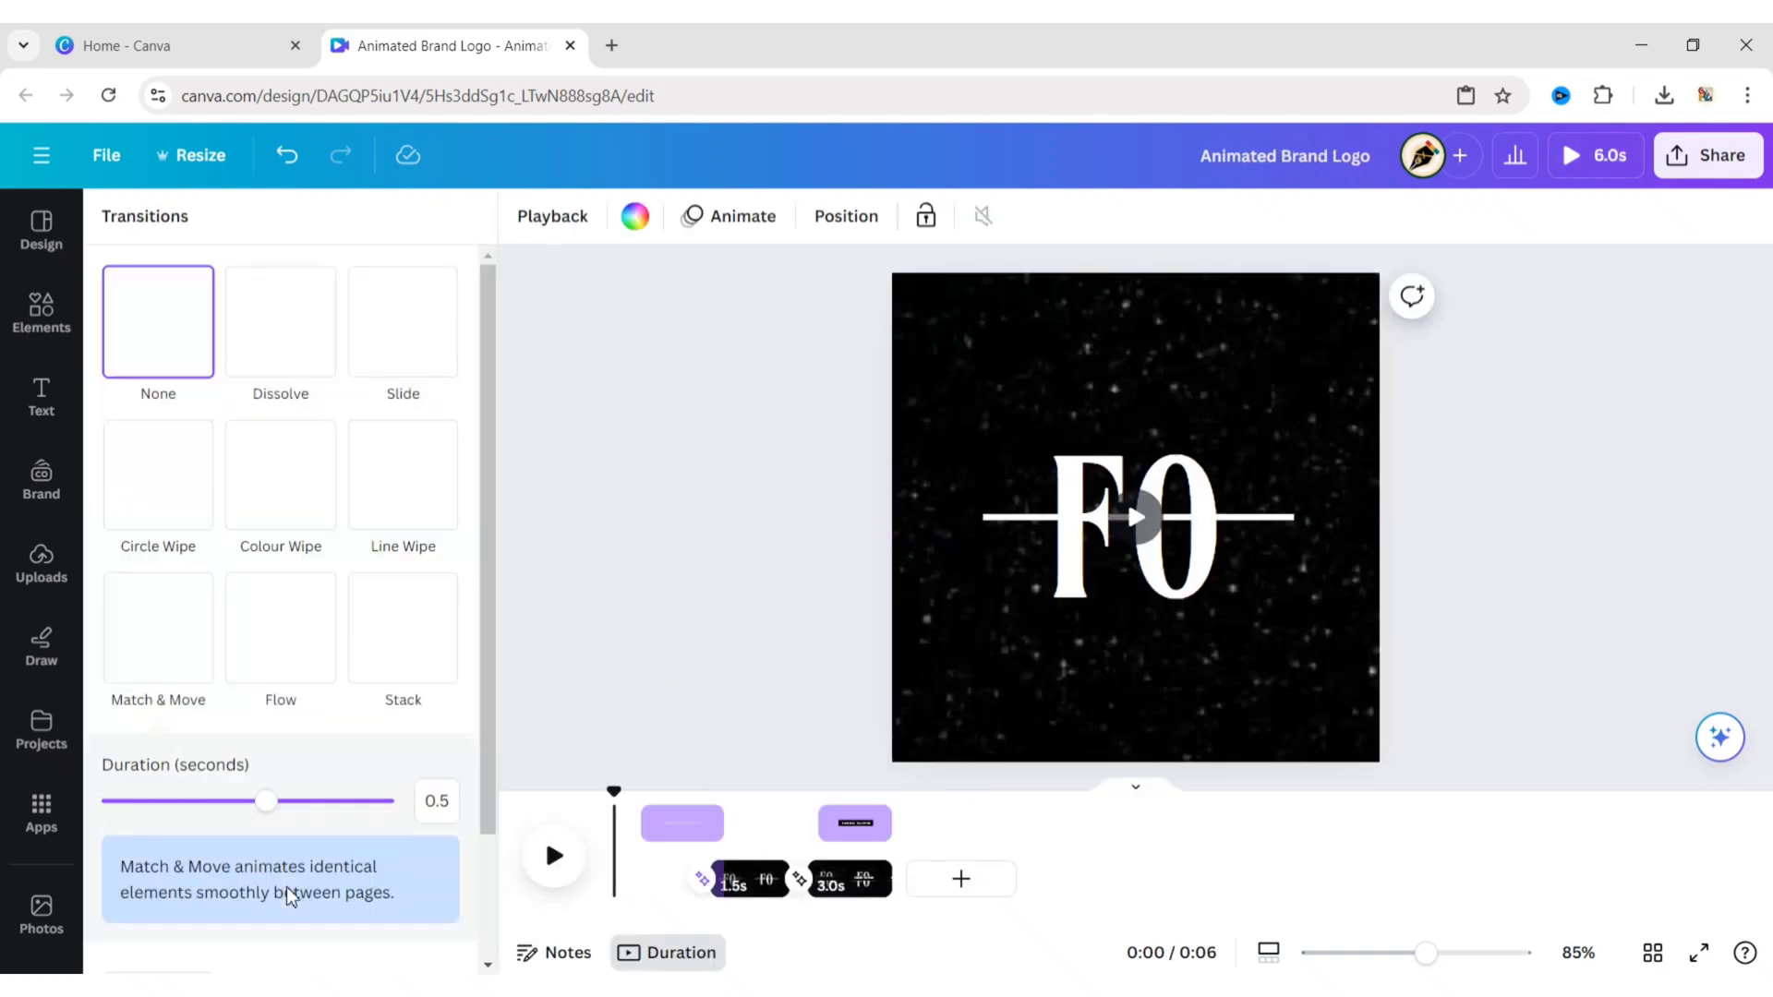
pyautogui.moveTo(265, 809); pyautogui.dragTo(379, 802)
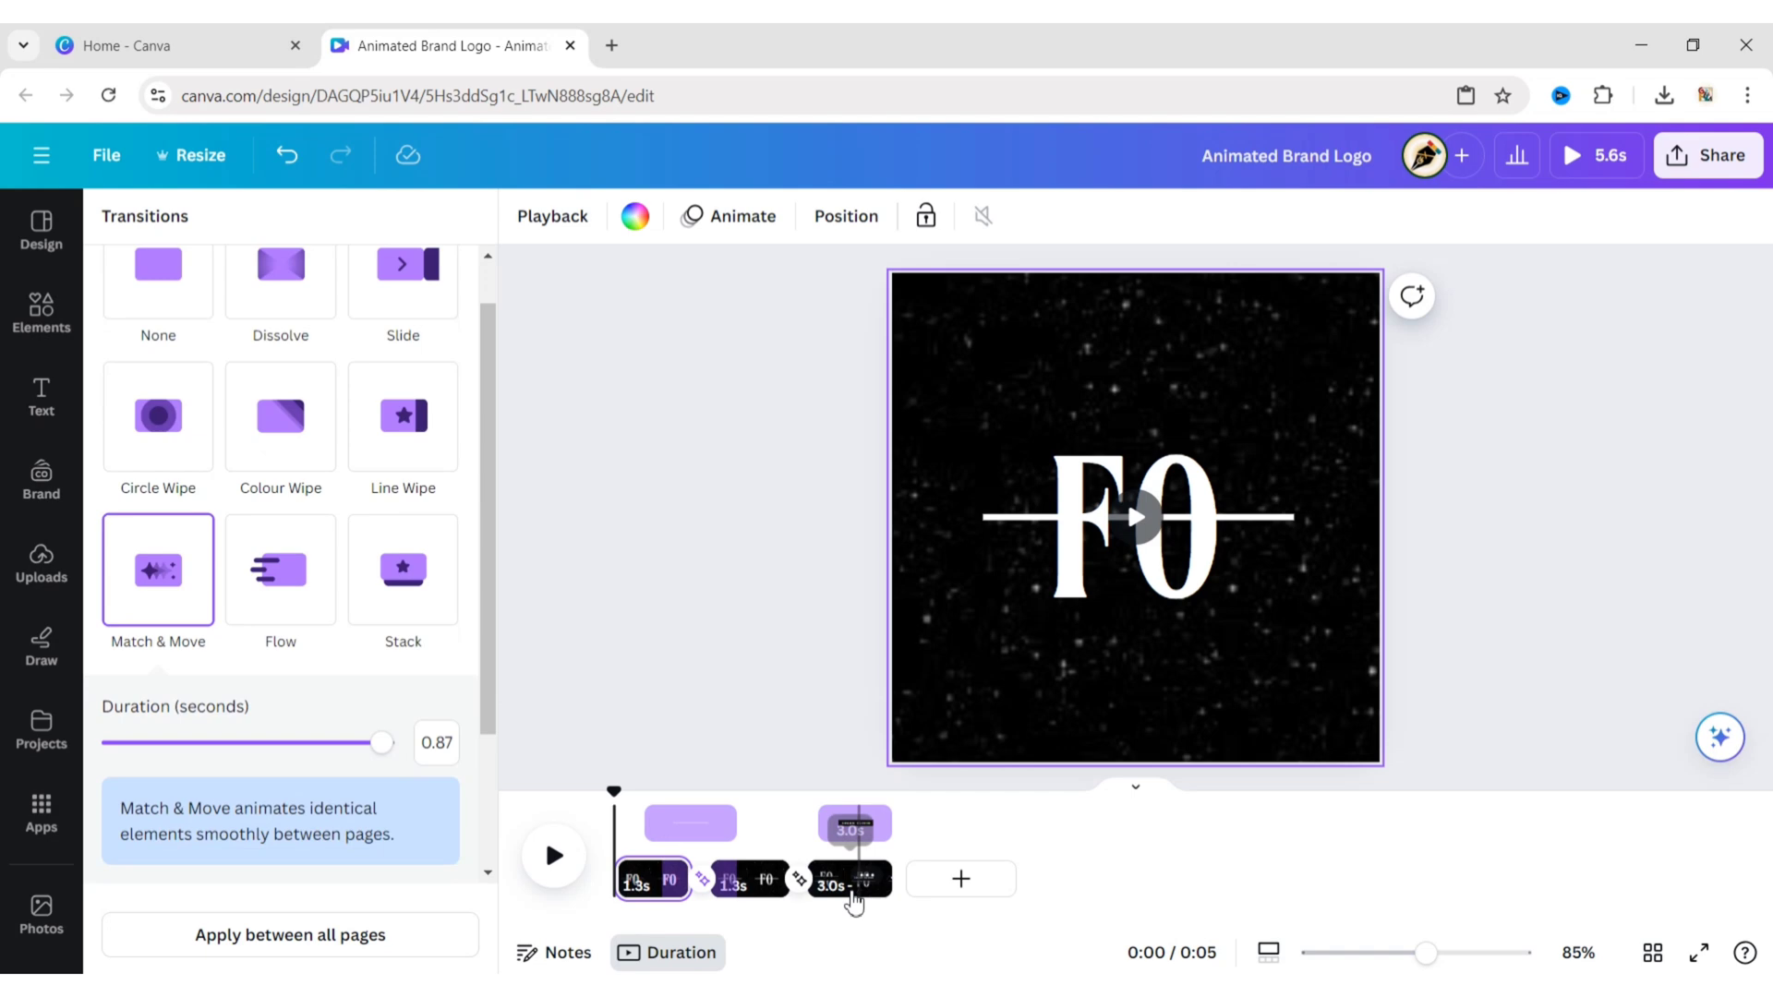
pyautogui.click(756, 877)
pyautogui.moveTo(236, 758); pyautogui.dragTo(392, 744)
pyautogui.click(629, 692)
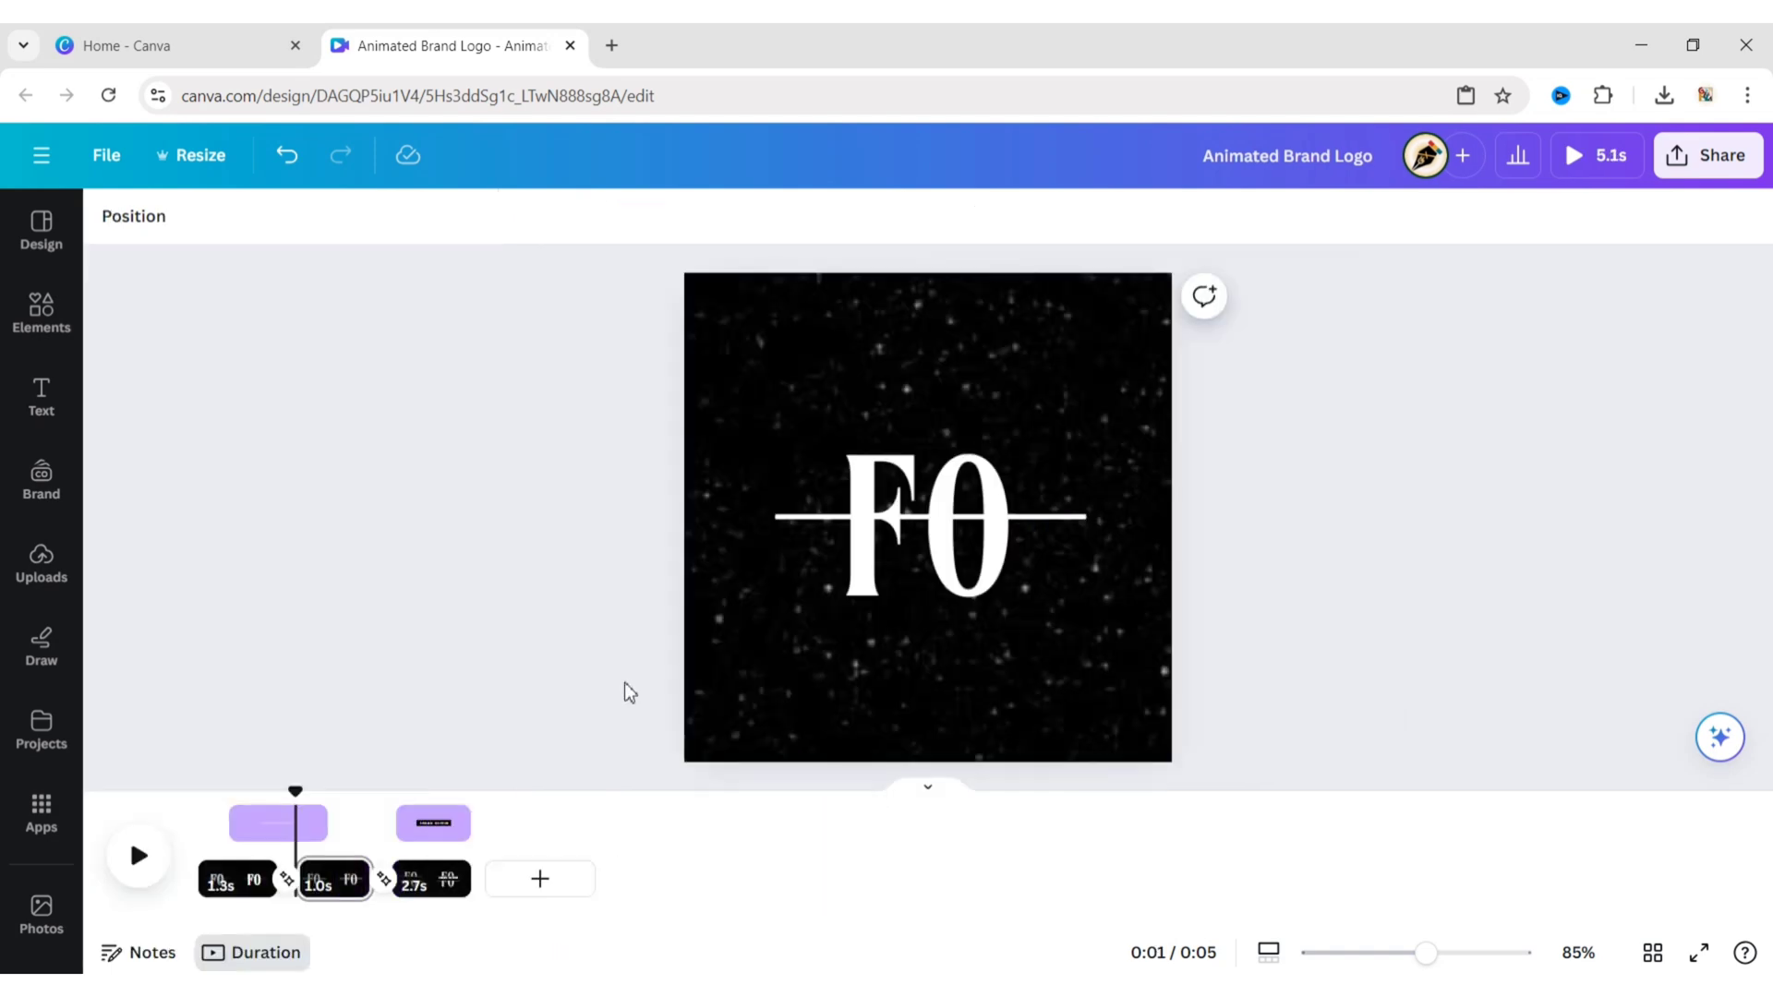
# Step: Scrub to about 1 second and open the line's timing options on page 1
pyautogui.moveTo(297, 794); pyautogui.dragTo(185, 783)
pyautogui.click(266, 825)
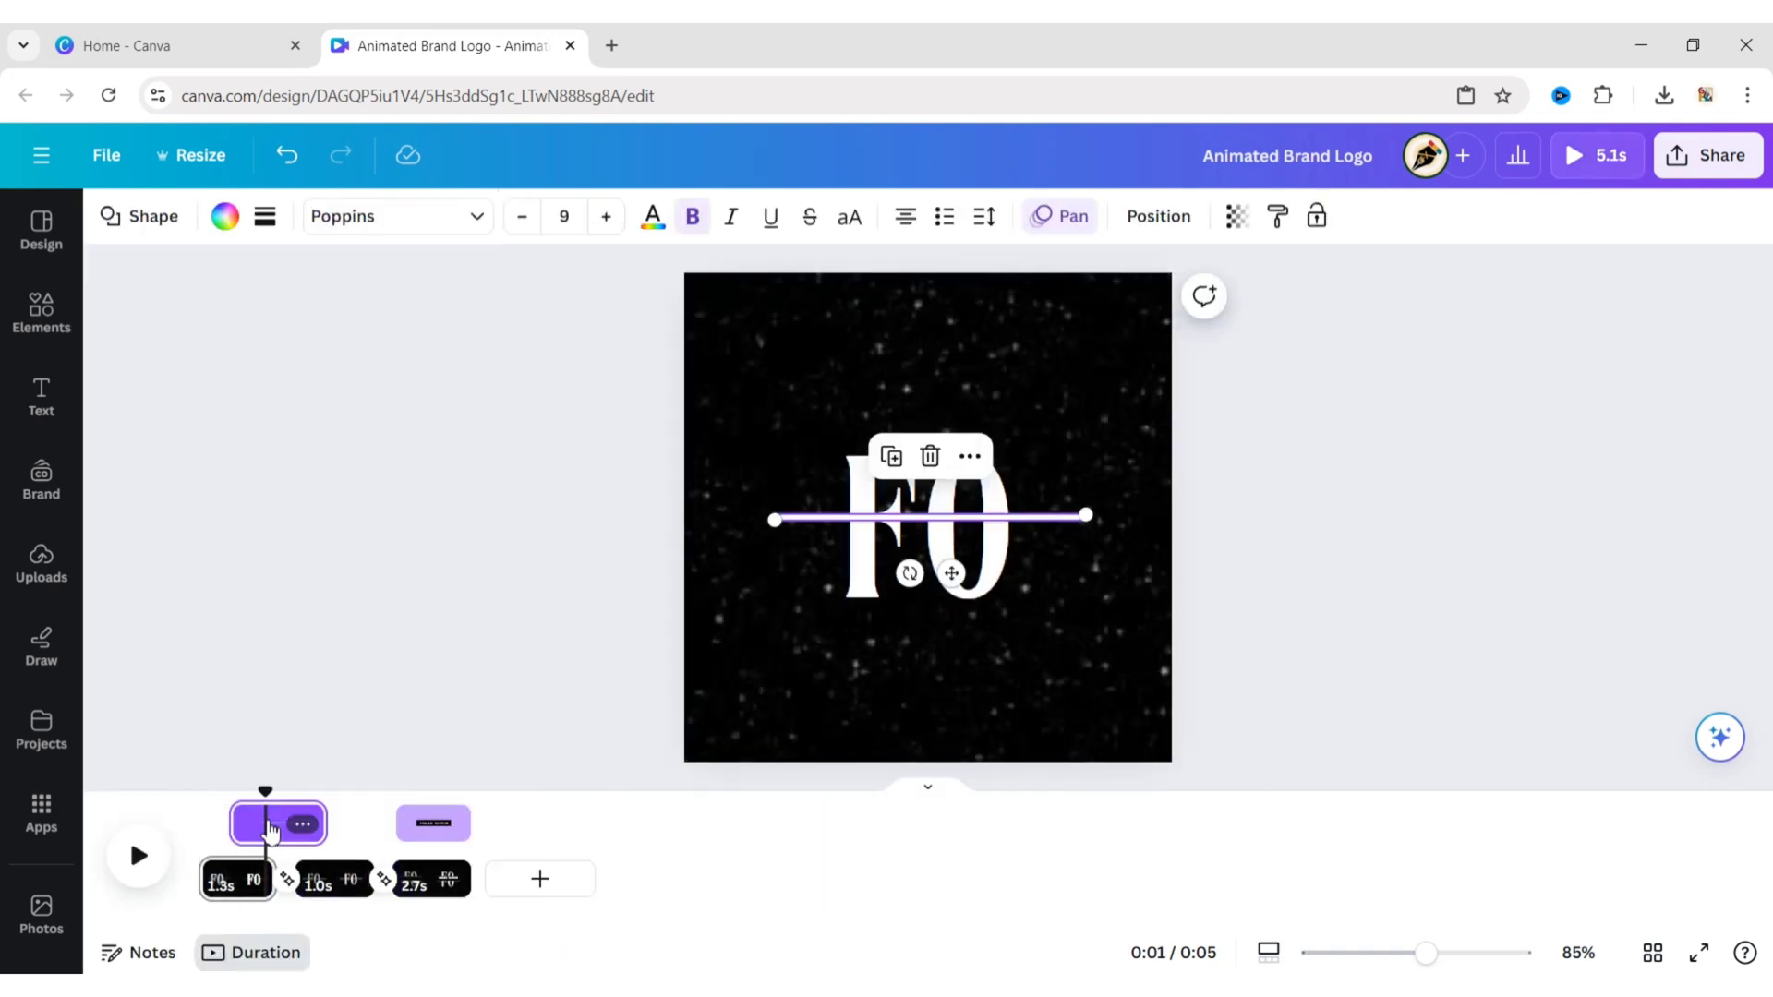
pyautogui.rightClick(269, 828)
pyautogui.click(139, 869)
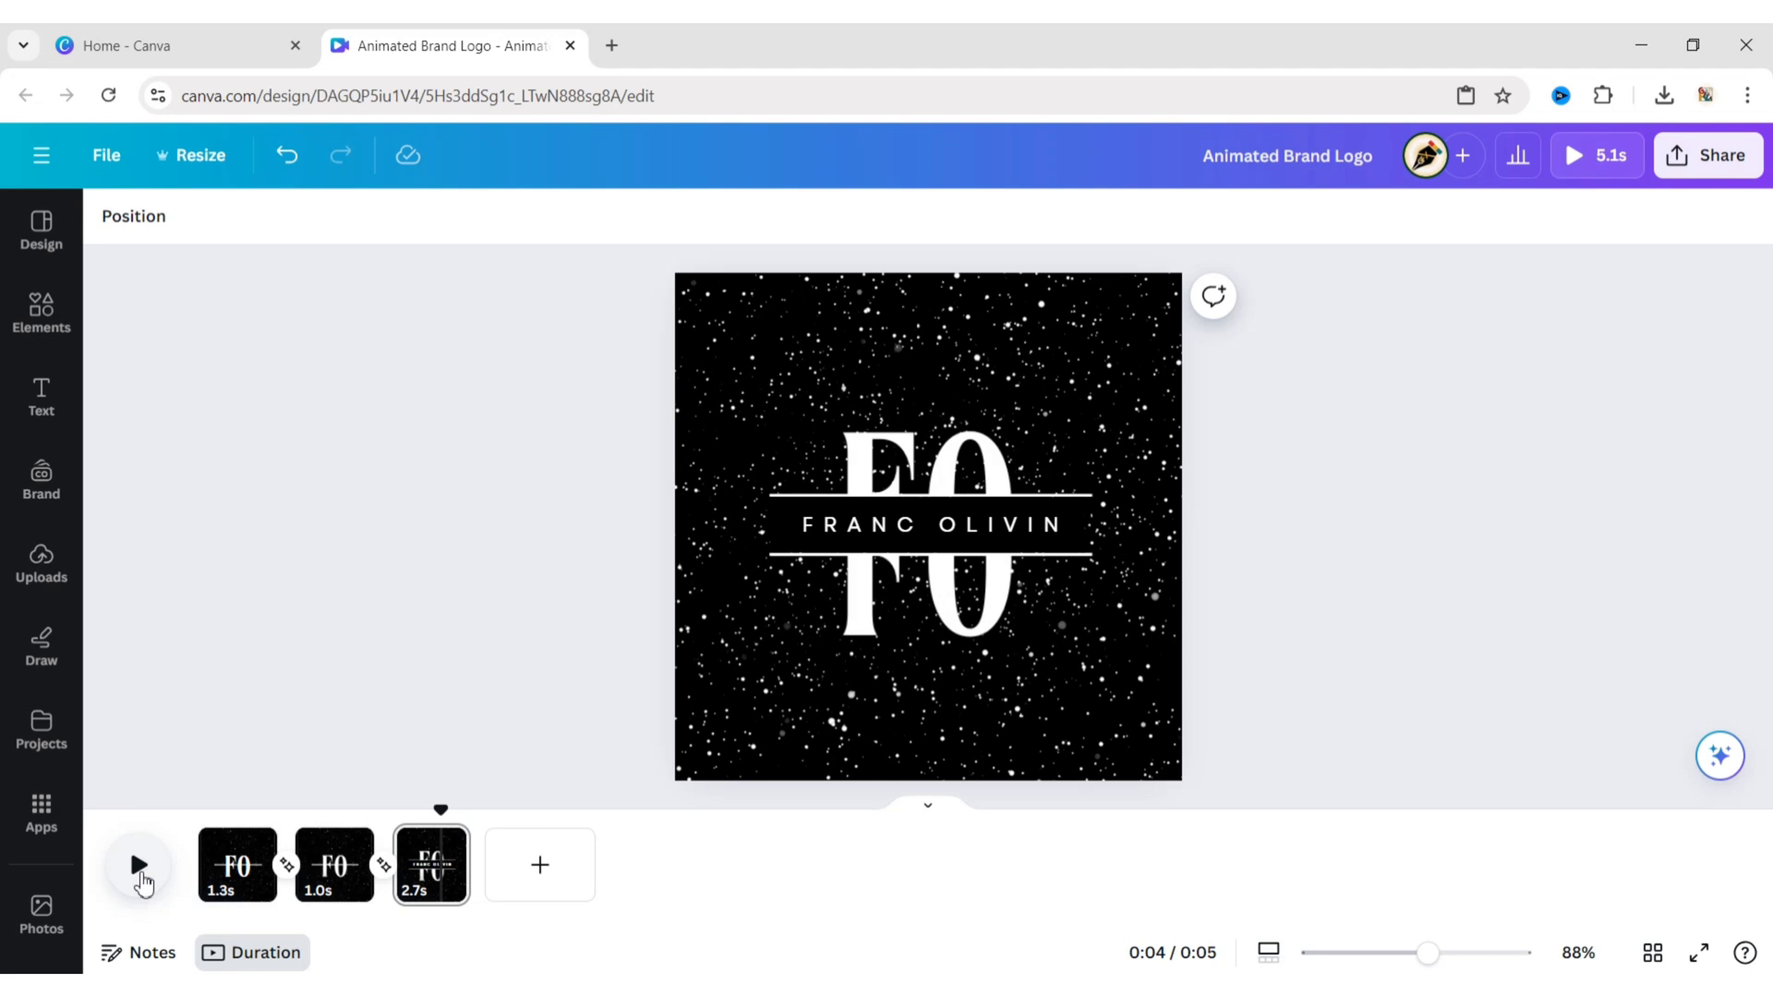